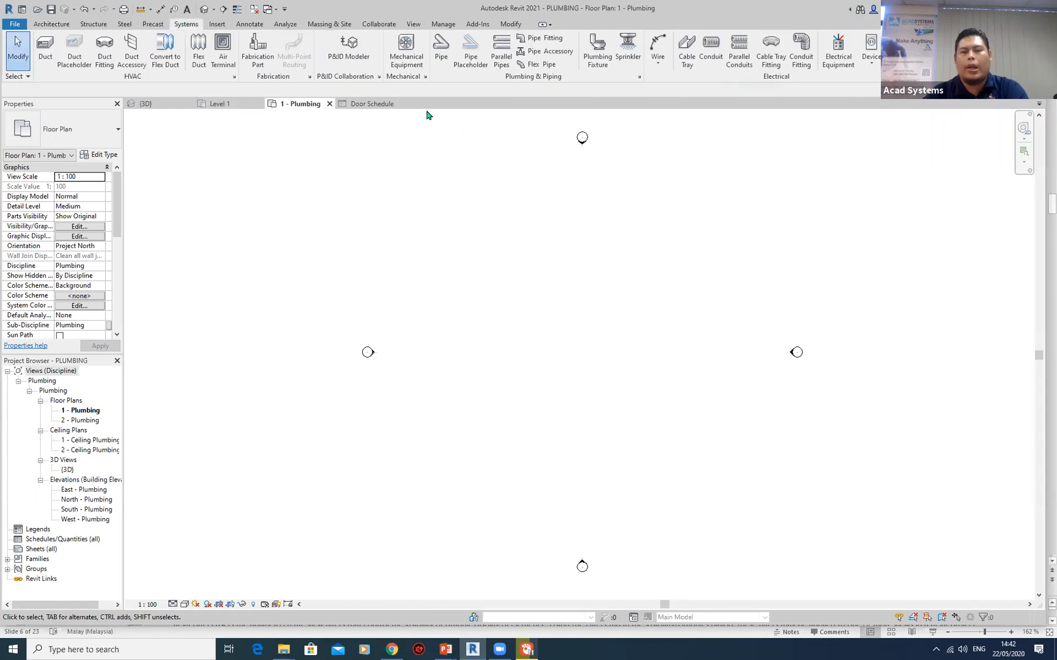
- Draw a near-vertical 150 mm Standard pipe in the plan with system type Domestic Cold Water and middle elevation 2750 mm
click(442, 49)
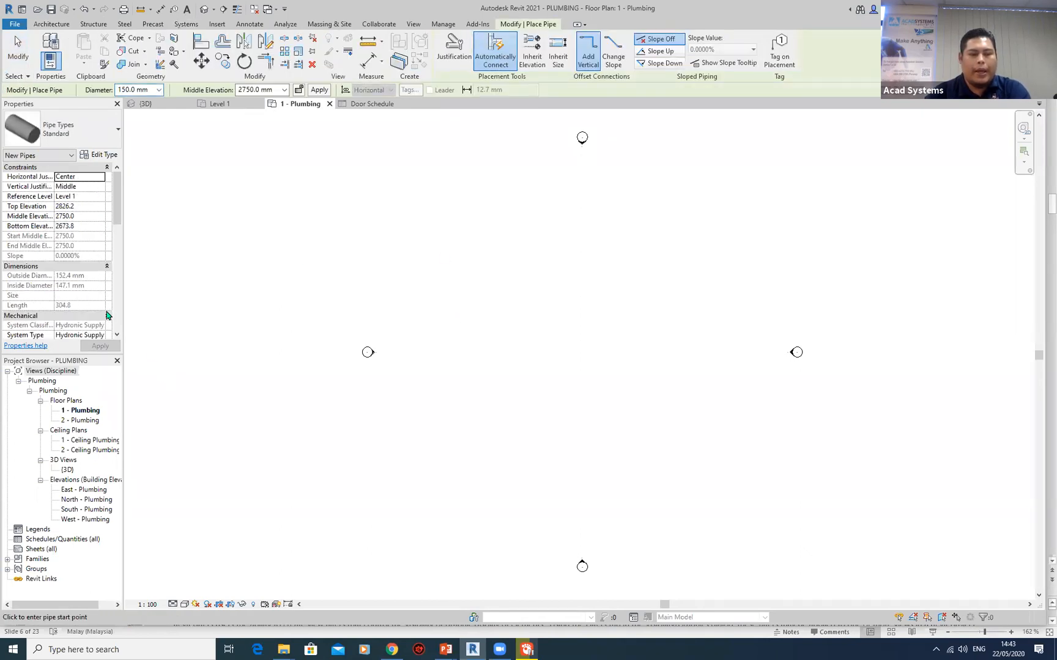
scroll(108, 315, down, 1)
click(103, 317)
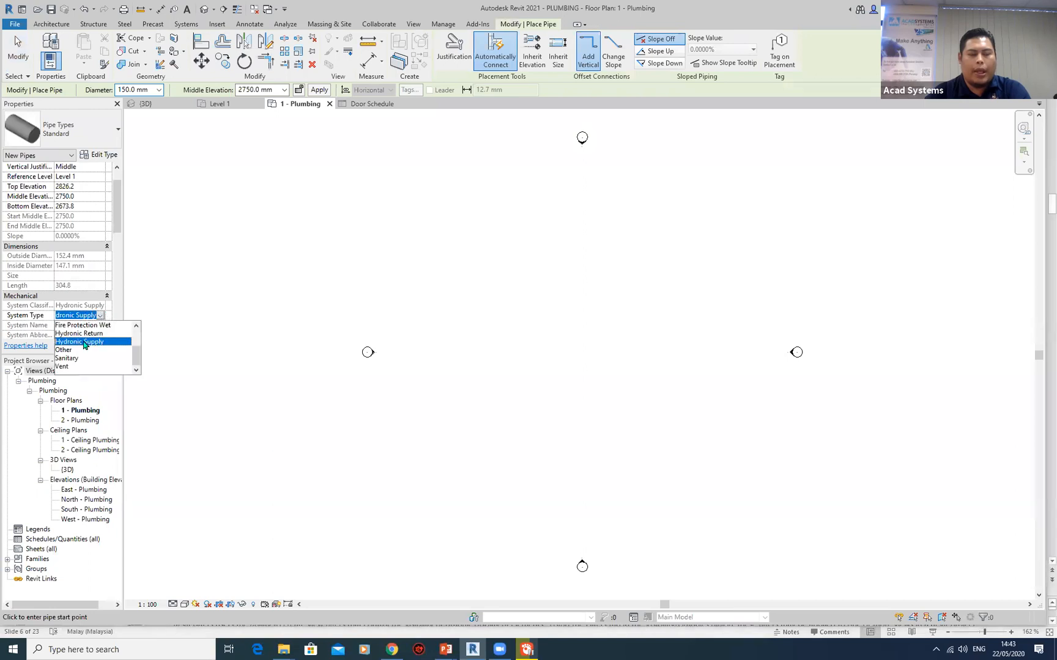
scroll(90, 330, up, 2)
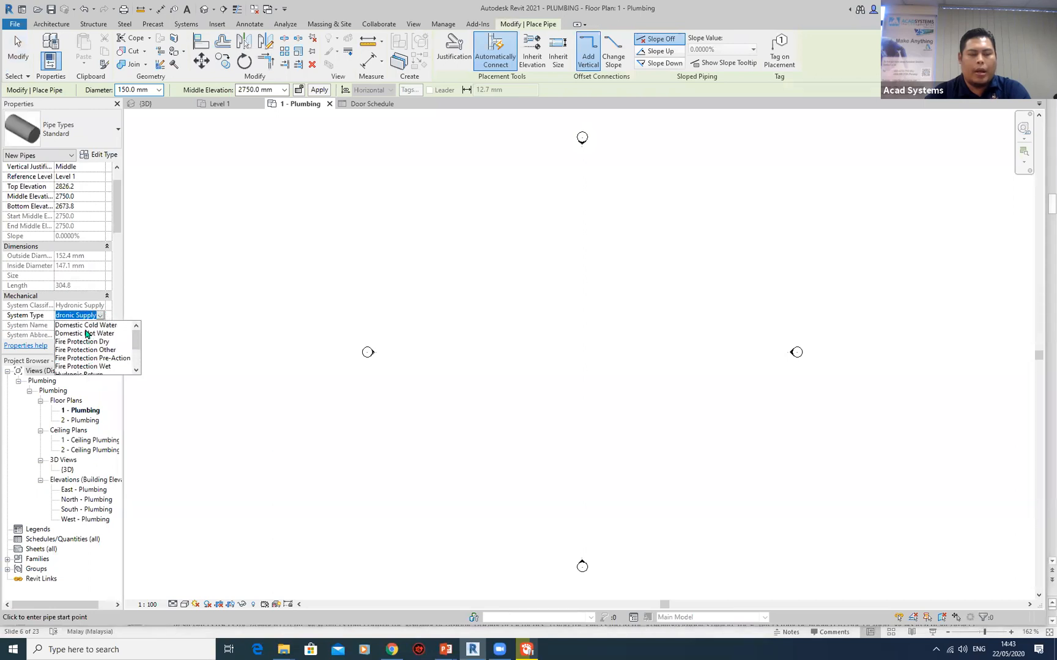
click(89, 326)
click(508, 423)
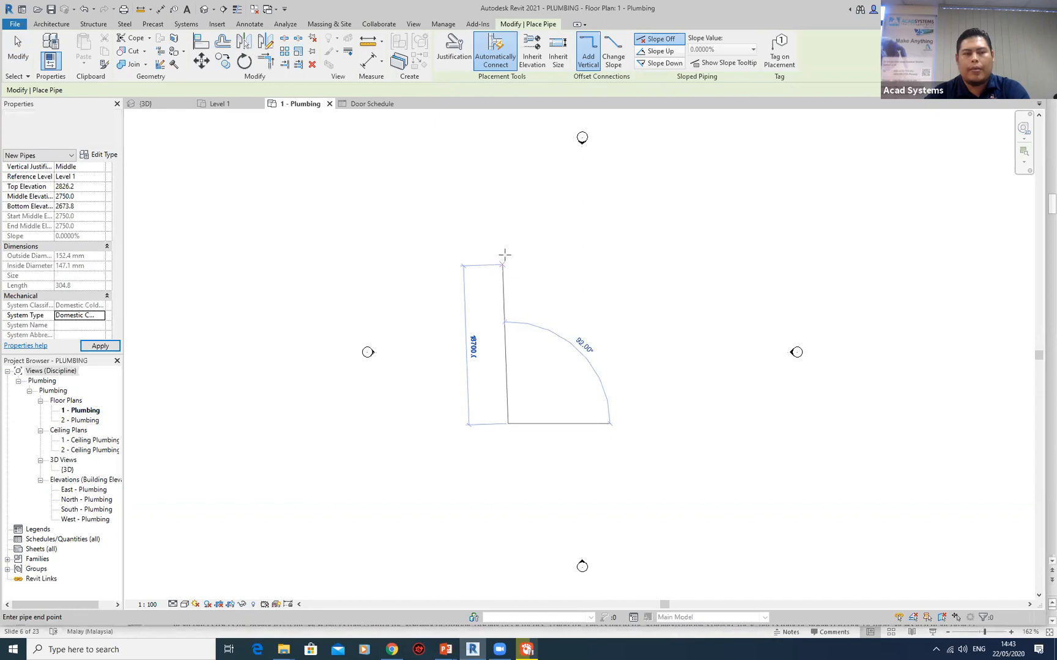
click(502, 236)
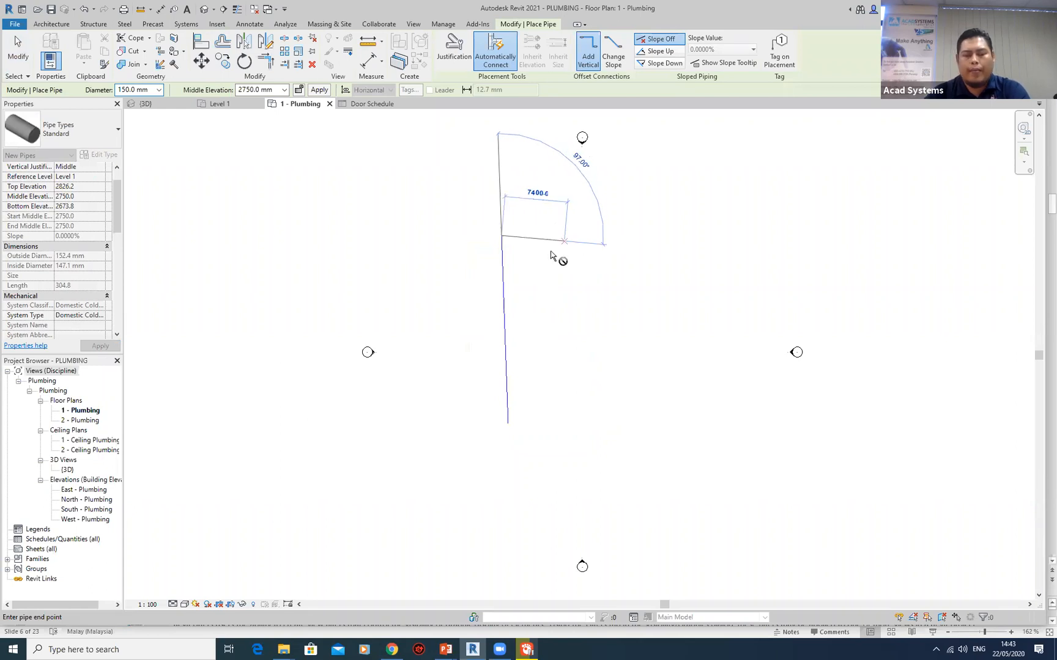
- Set the plan view's detail level to Fine
click(171, 605)
click(188, 592)
scroll(615, 334, up, 3)
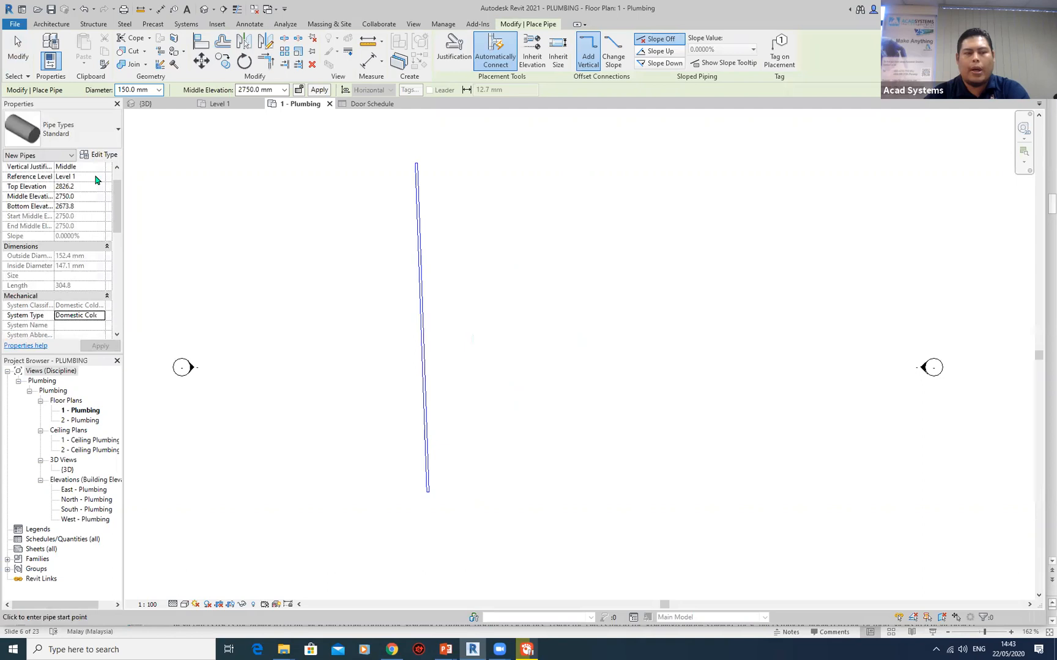
- Draw a vertical 150 mm Domestic Hot Water pipe about 20800 mm long to the right of the cold water pipe
click(186, 24)
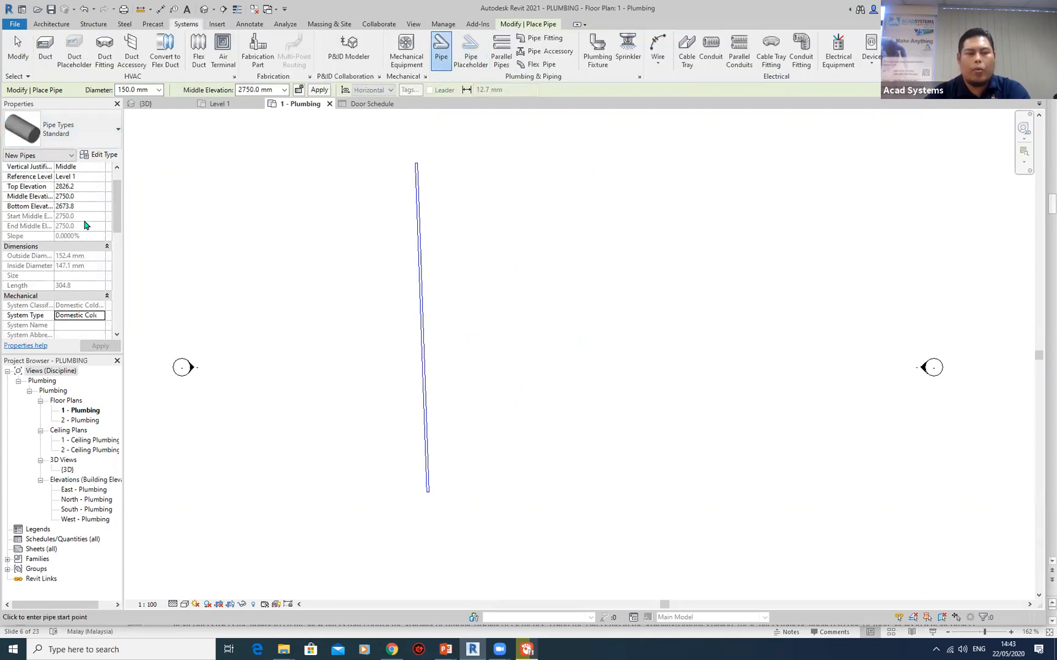
click(96, 316)
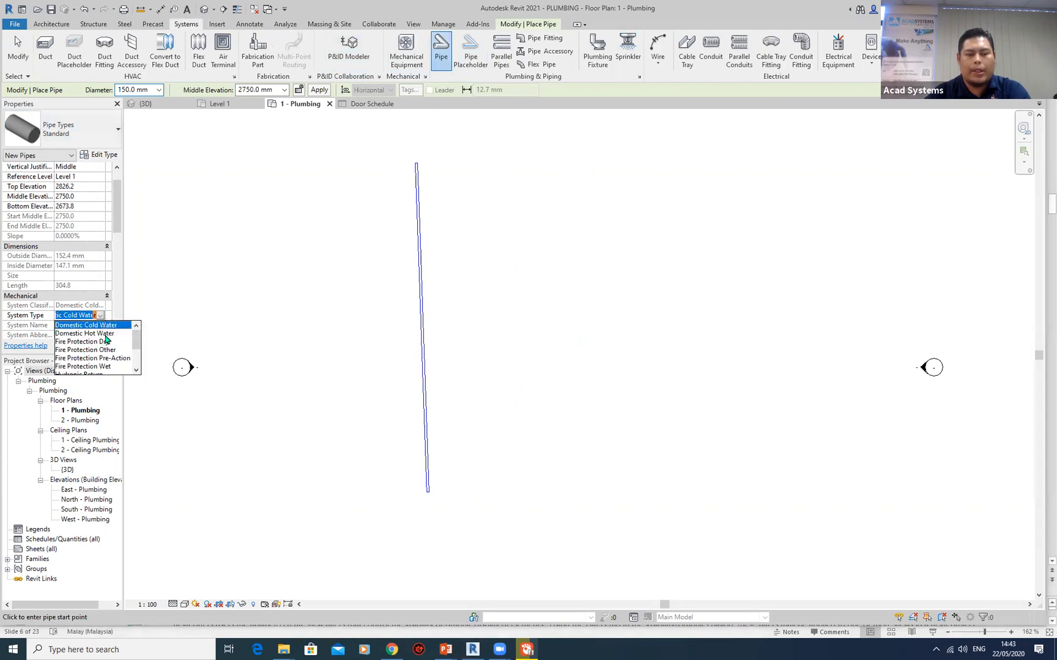
click(98, 333)
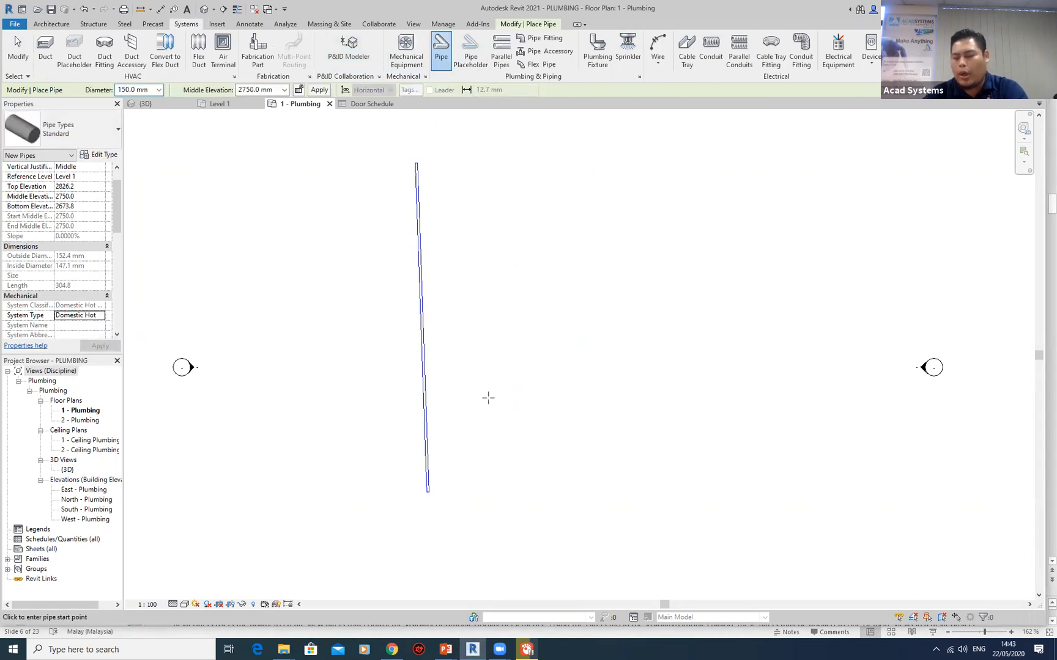
click(530, 487)
click(531, 179)
key(Escape)
middle_drag(558, 347, 553, 353)
key(Escape)
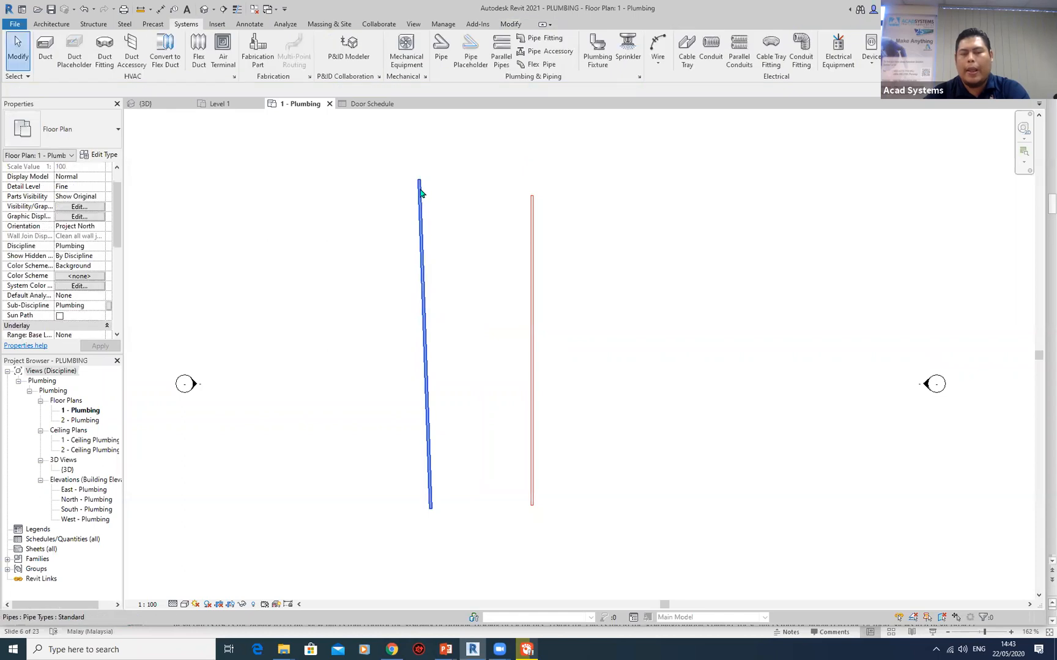
- Straighten the cold water pipe to vertical by moving its upper end, keeping it about 21037 mm long
click(419, 181)
drag(421, 179, 431, 195)
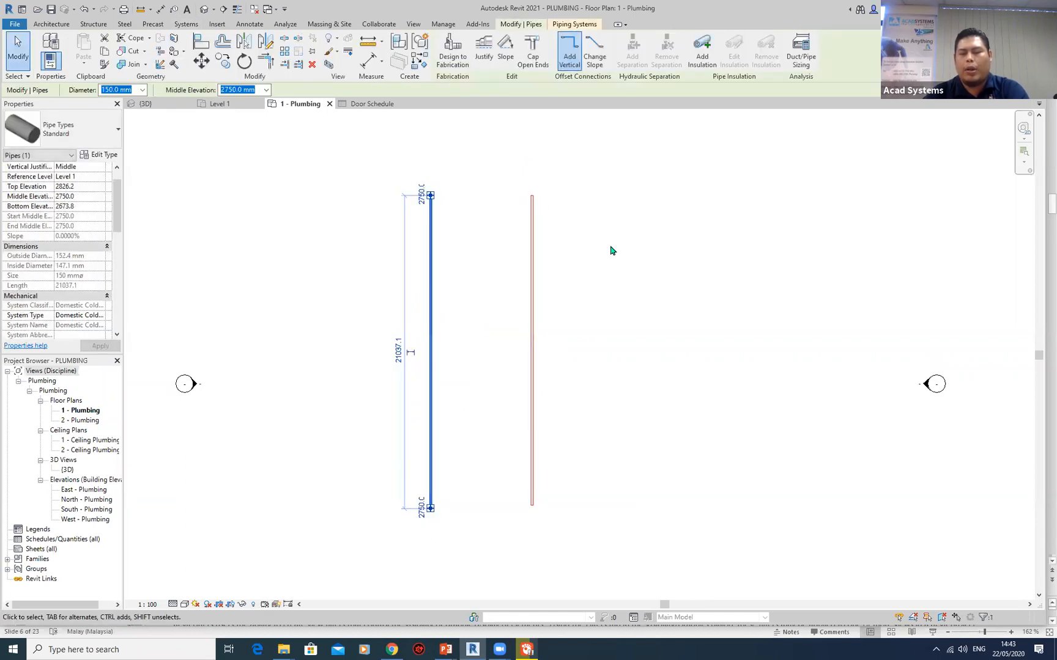
click(611, 269)
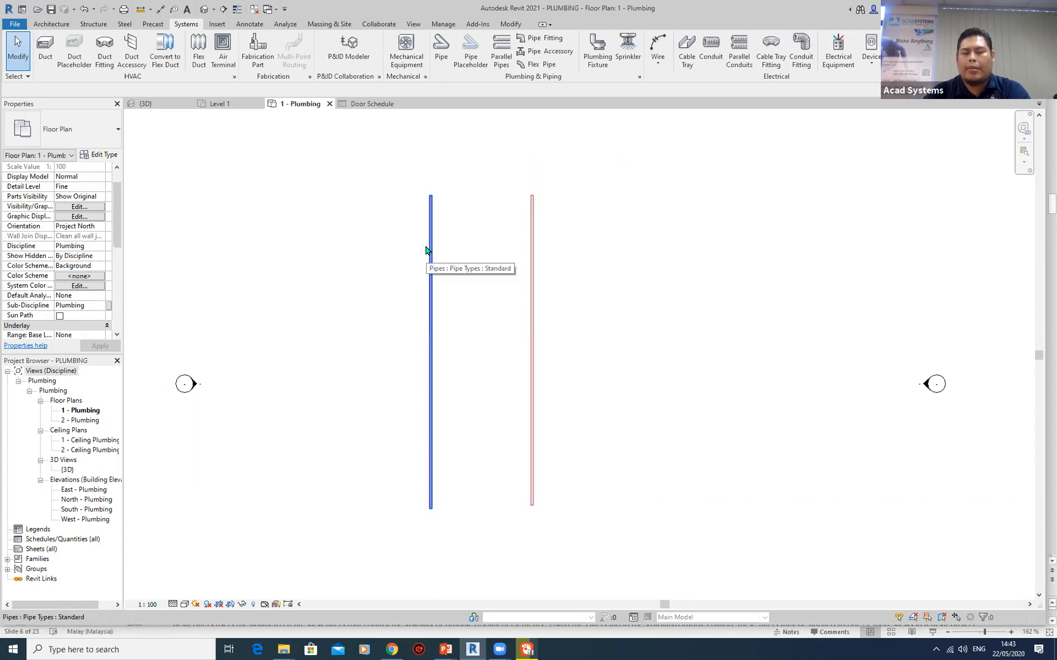
- Add the Domestic Cold Water and Domestic Hot Water filters to the plan view's visibility/graphic overrides
scroll(483, 240, down, 2)
middle_drag(588, 261, 564, 286)
key(v)
key(v)
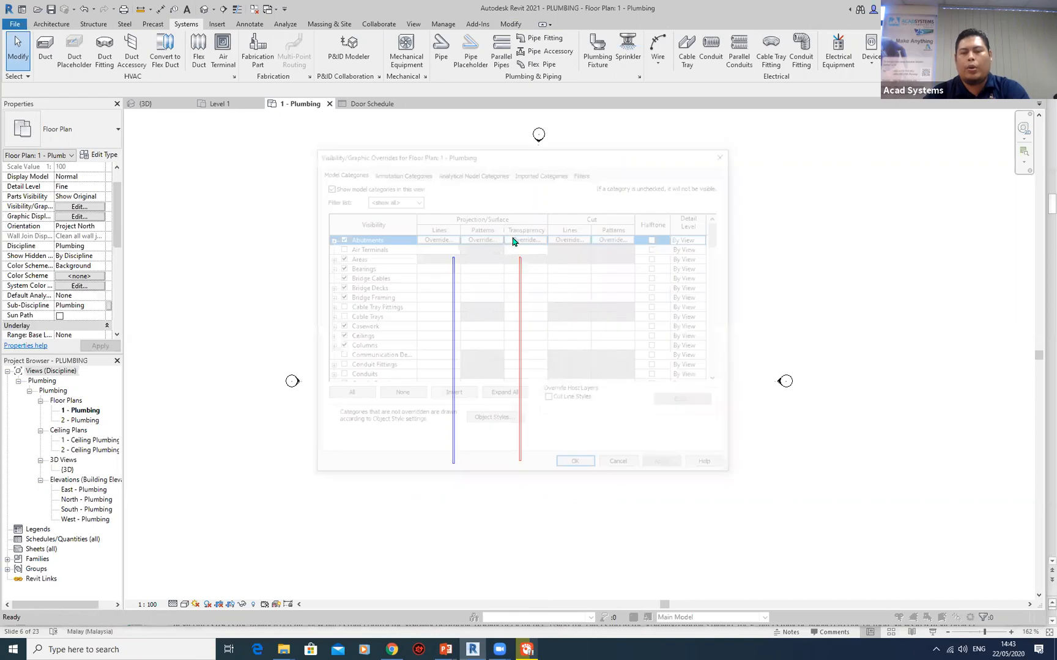
click(584, 173)
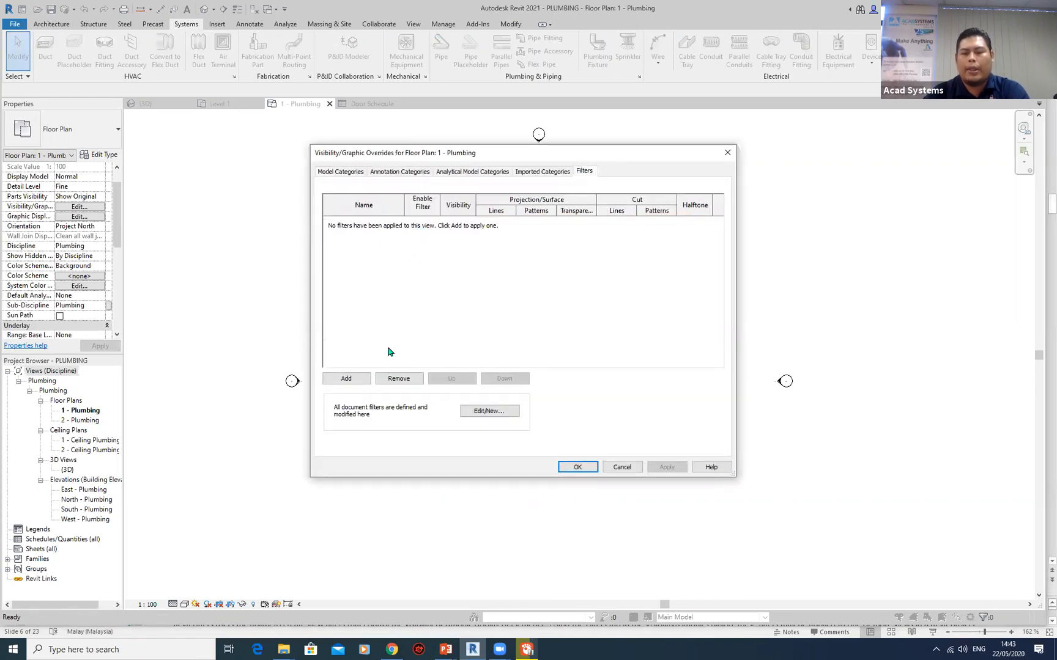
click(346, 380)
click(491, 277)
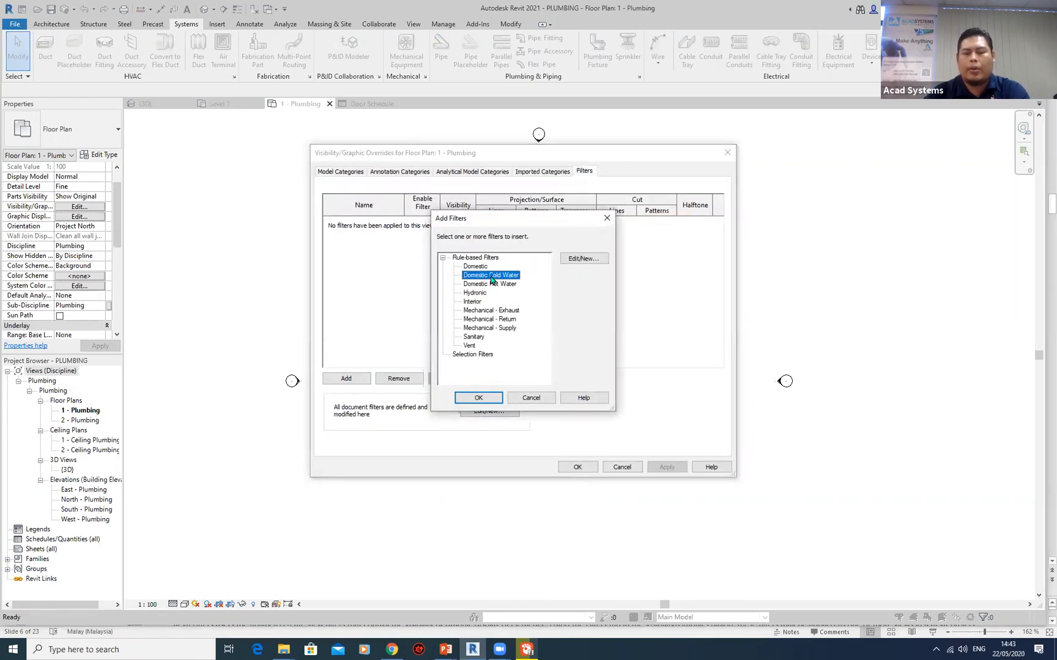
click(479, 398)
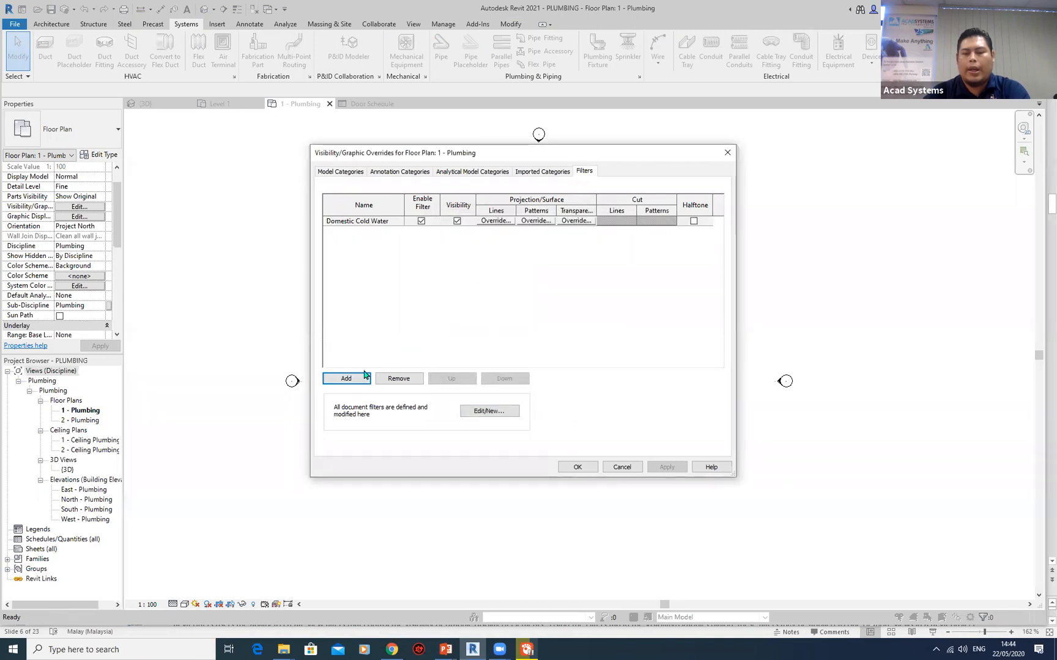
click(493, 277)
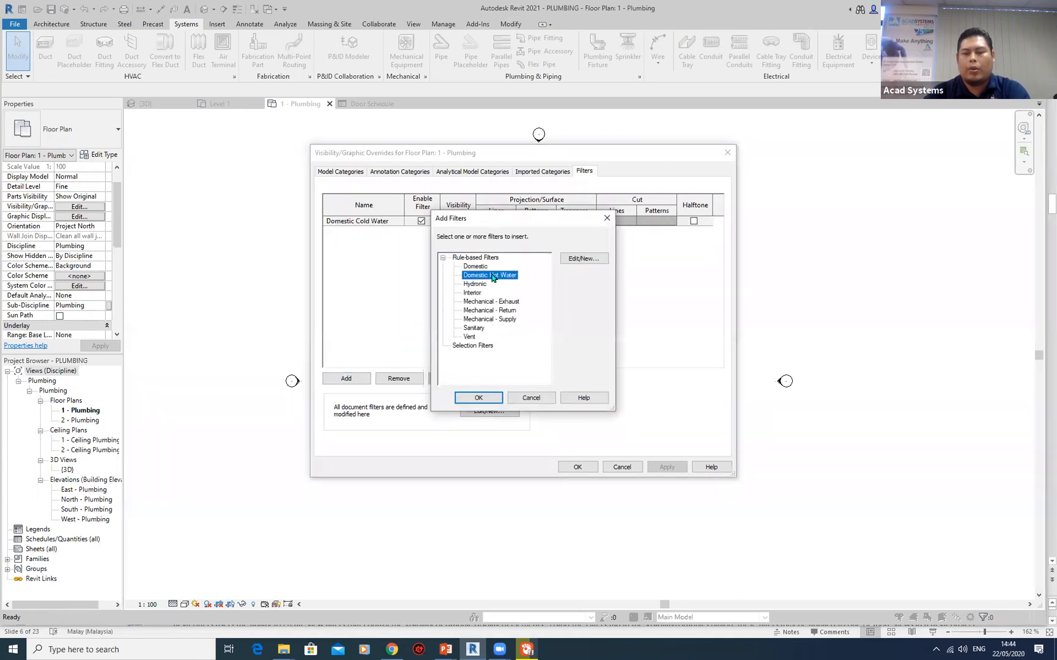
click(476, 397)
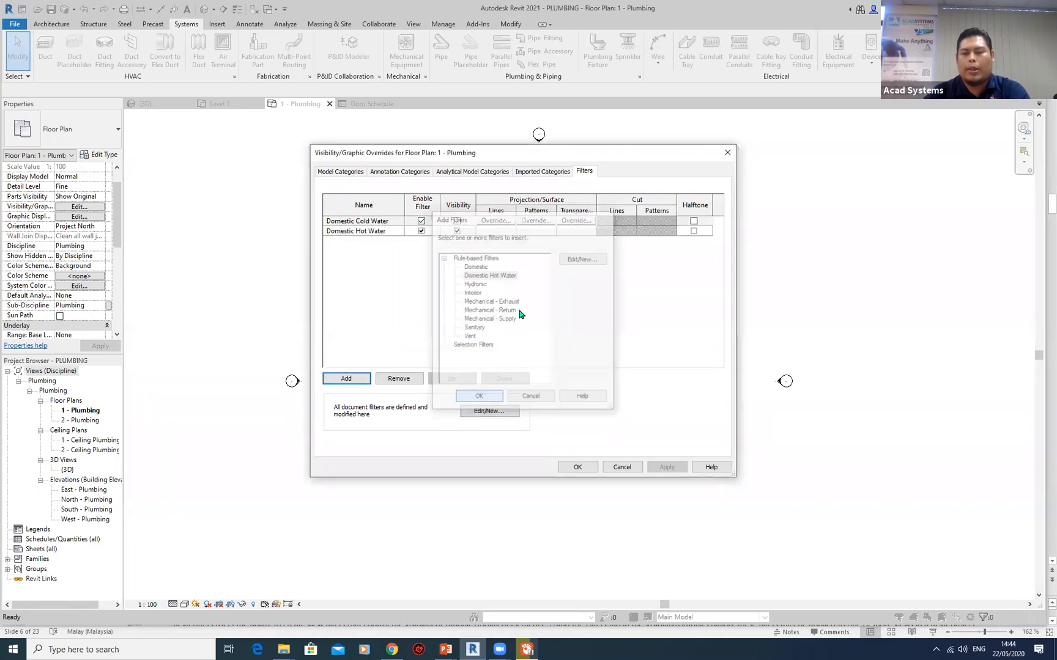
- Override the Domestic Cold Water filter's projection surface pattern with a green solid fill in the foreground
click(389, 224)
click(536, 220)
click(505, 280)
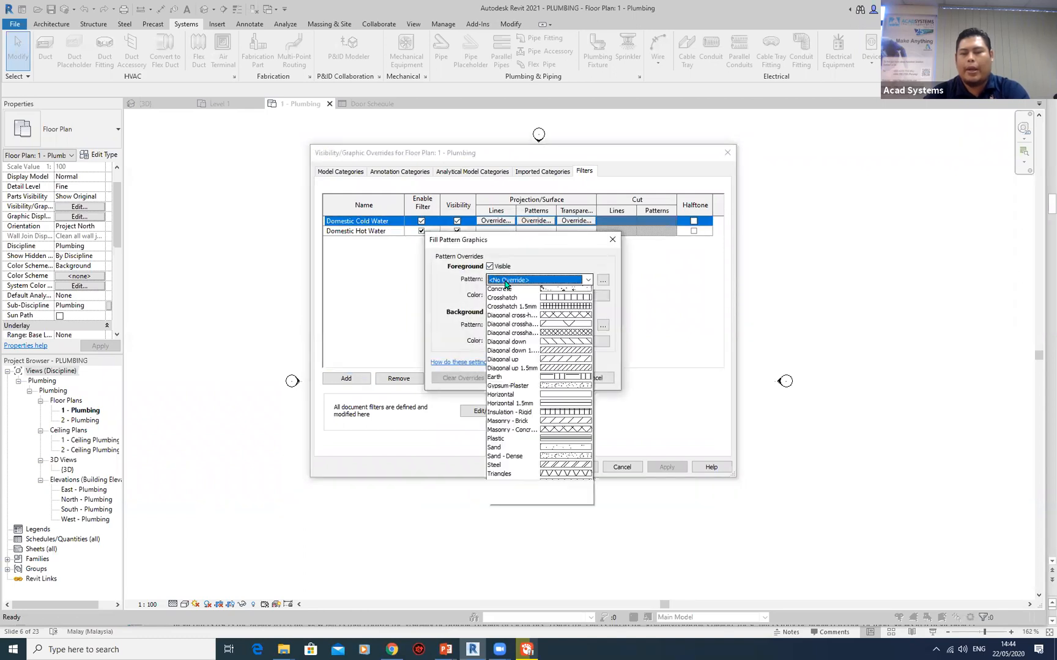
click(532, 293)
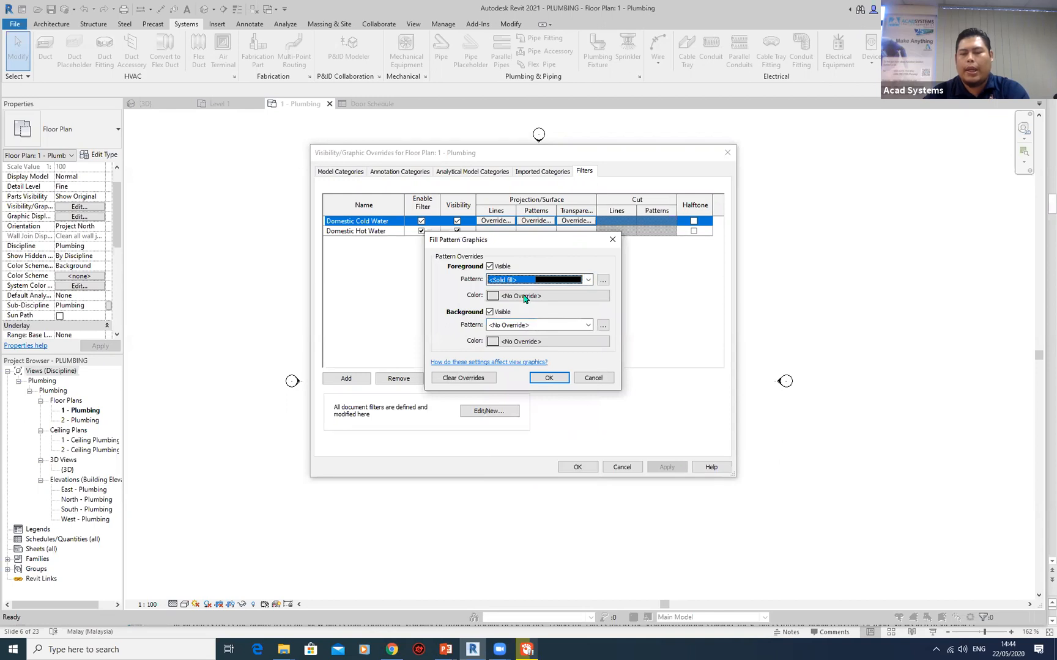
click(525, 296)
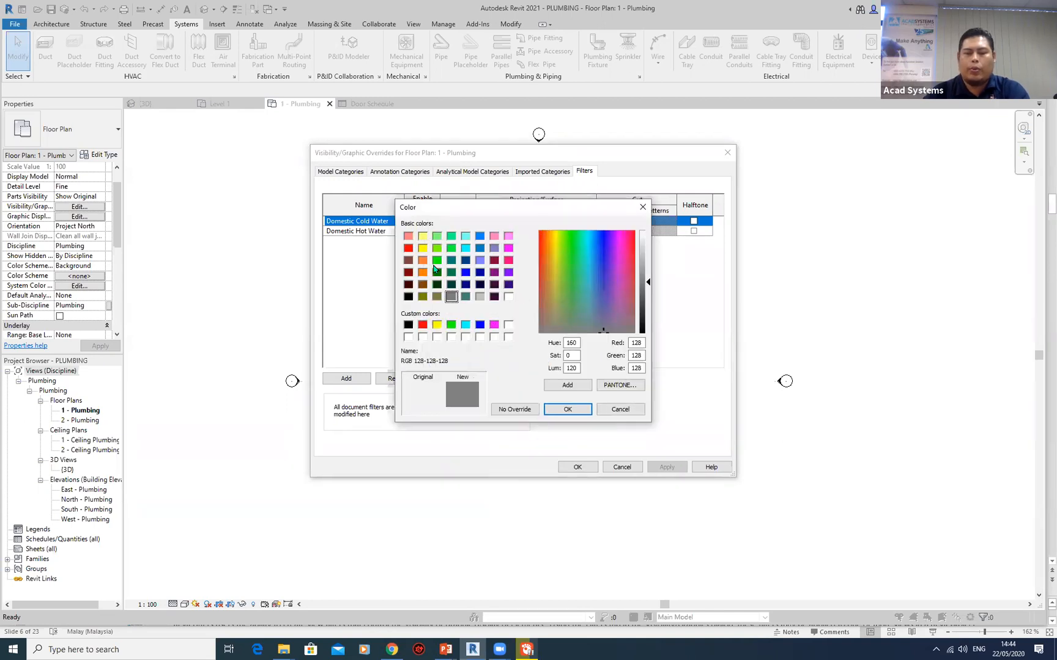
click(437, 262)
click(568, 409)
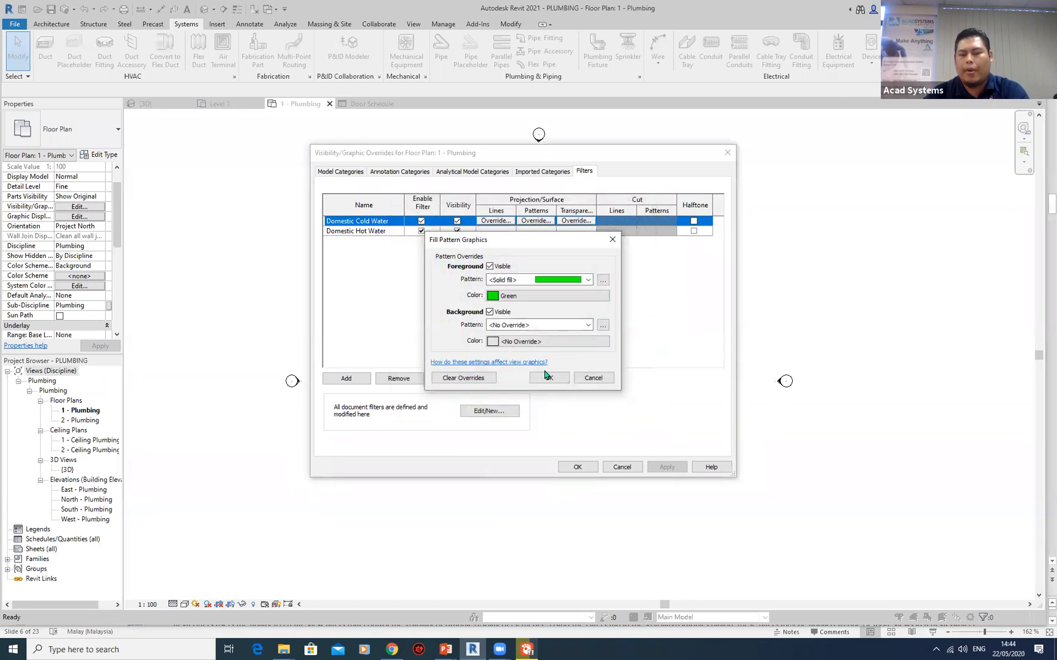
click(549, 377)
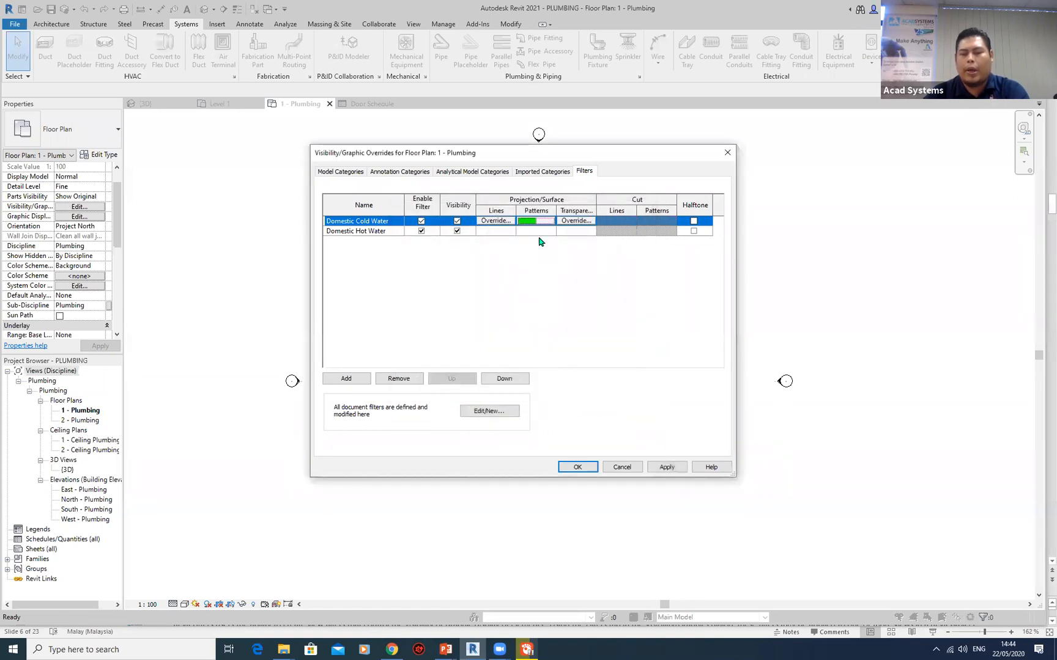
- Override the Domestic Hot Water filter's foreground surface pattern with an orange (RGB 255-128-000) solid fill and apply the view overrides
click(535, 232)
click(533, 231)
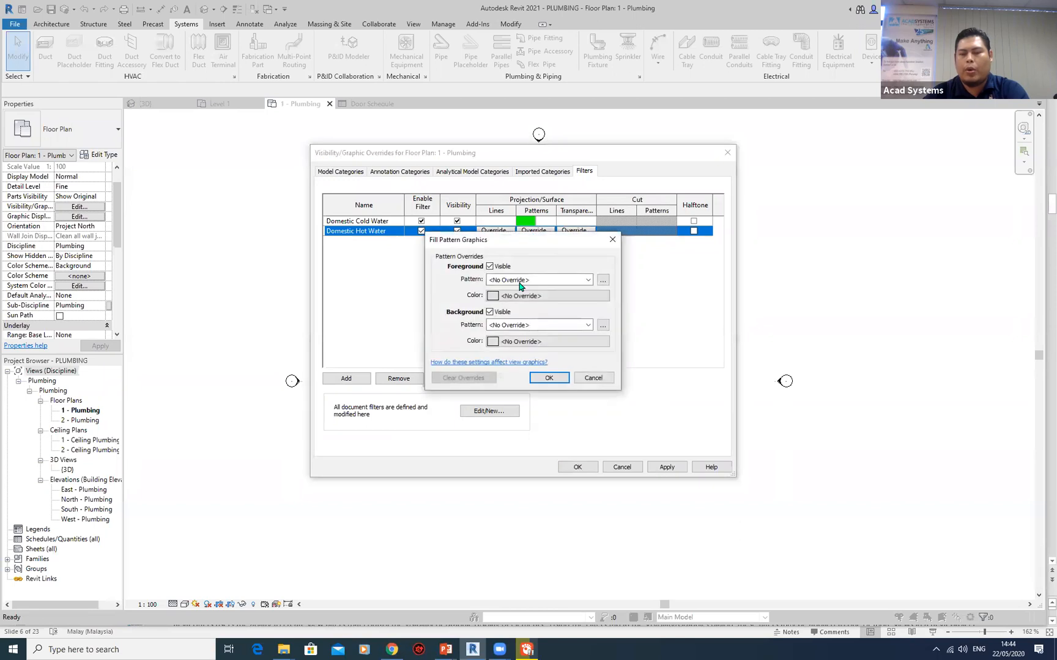
click(520, 283)
click(515, 298)
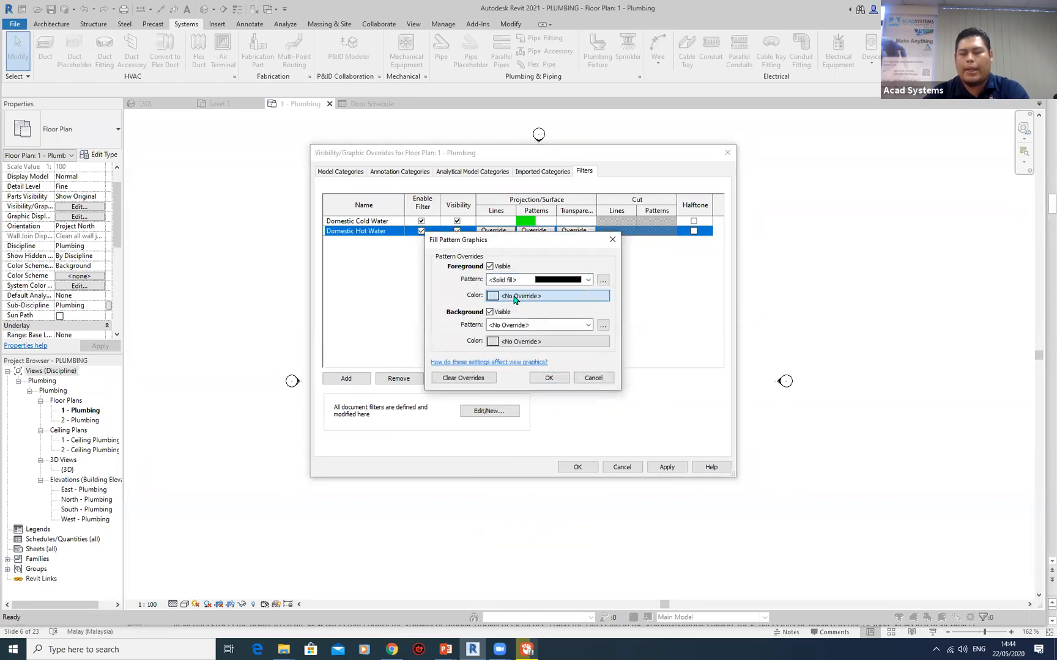
click(515, 297)
click(422, 262)
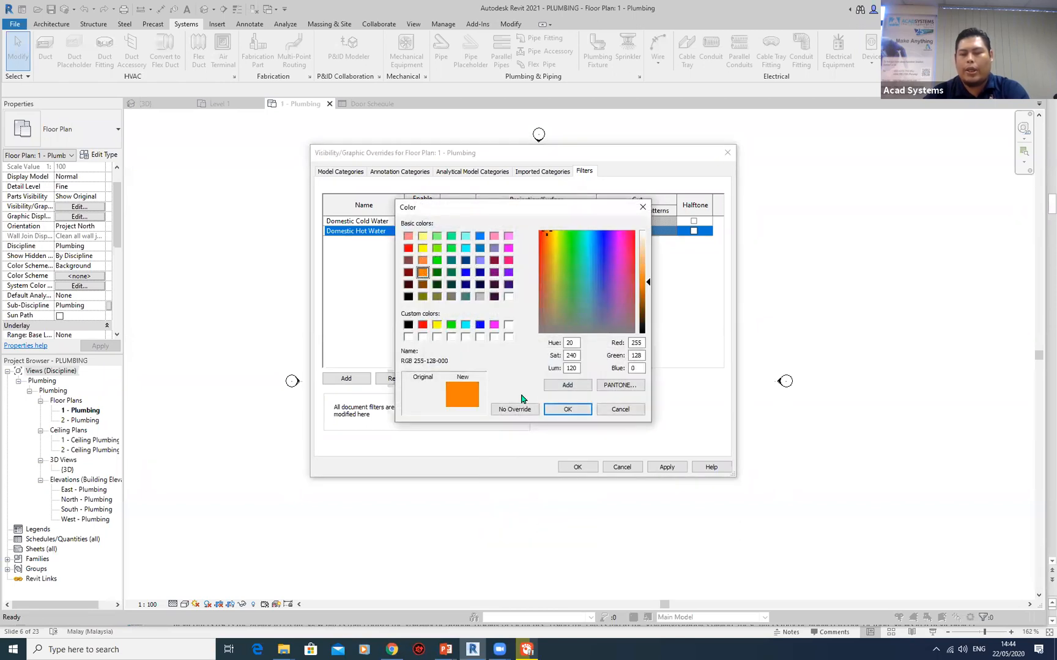
click(565, 408)
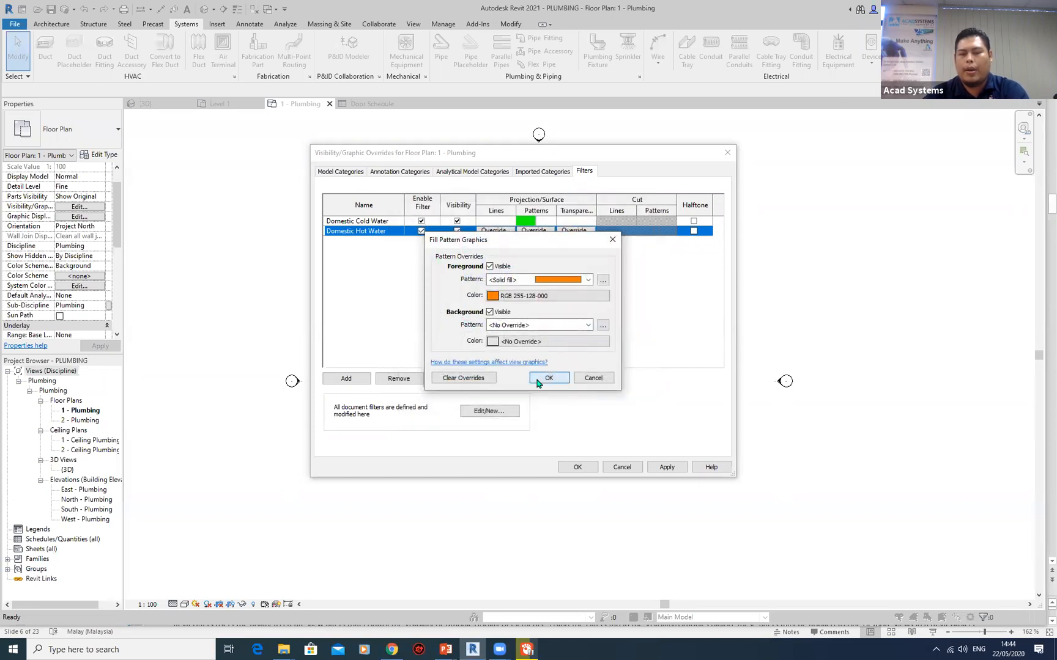
click(545, 378)
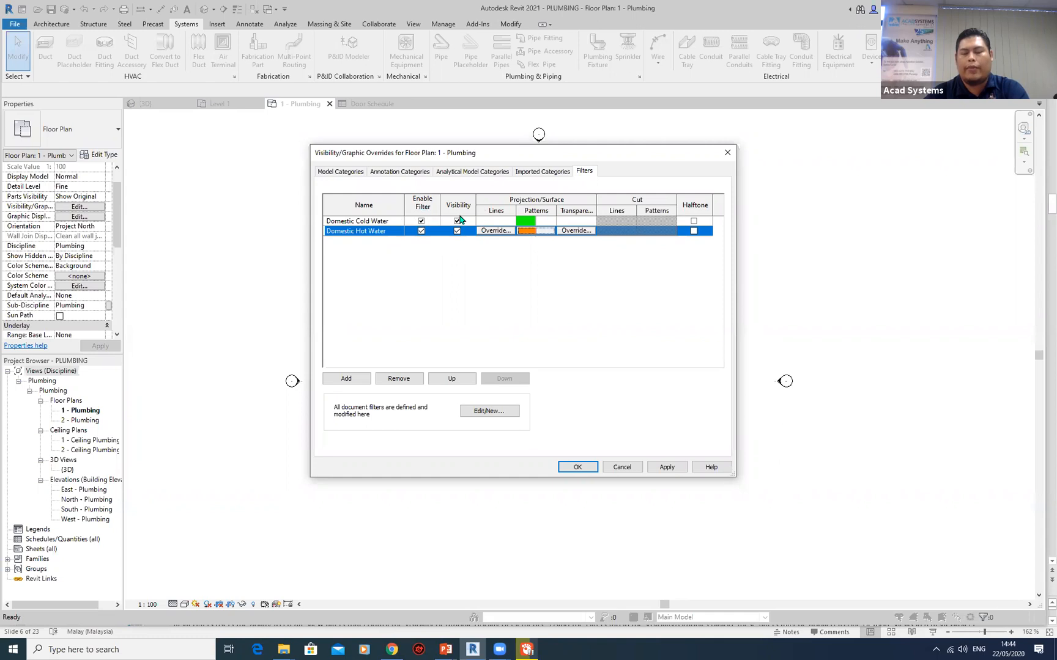
click(578, 467)
scroll(521, 375, up, 4)
scroll(459, 481, up, 1)
middle_drag(514, 450, 515, 407)
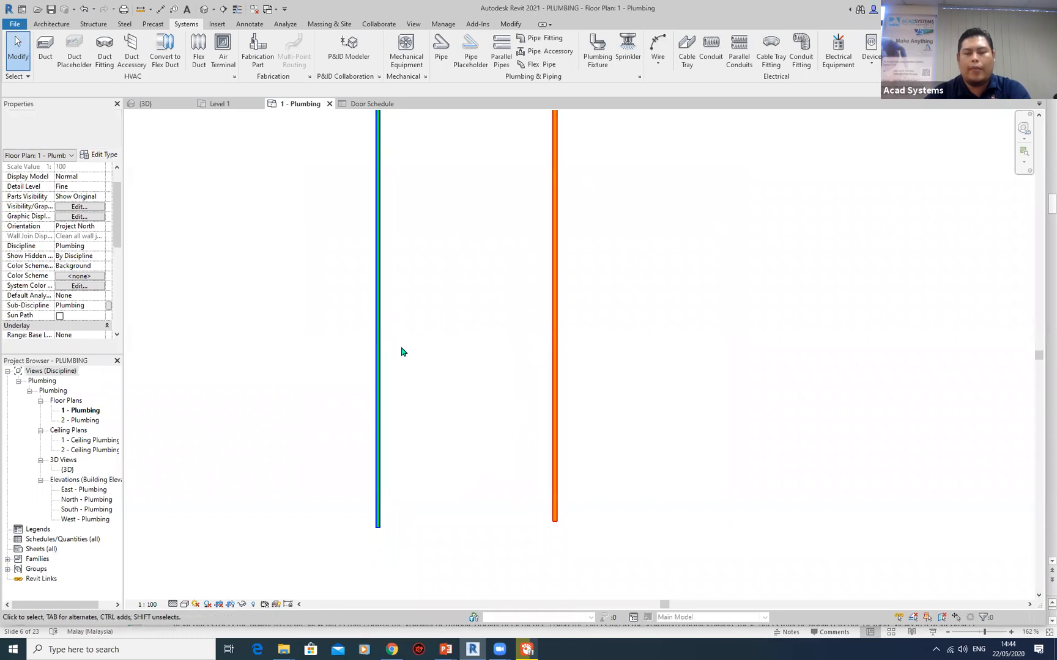
- Set the diameter of both the cold water and hot water pipes to 200 mm
click(142, 90)
click(116, 233)
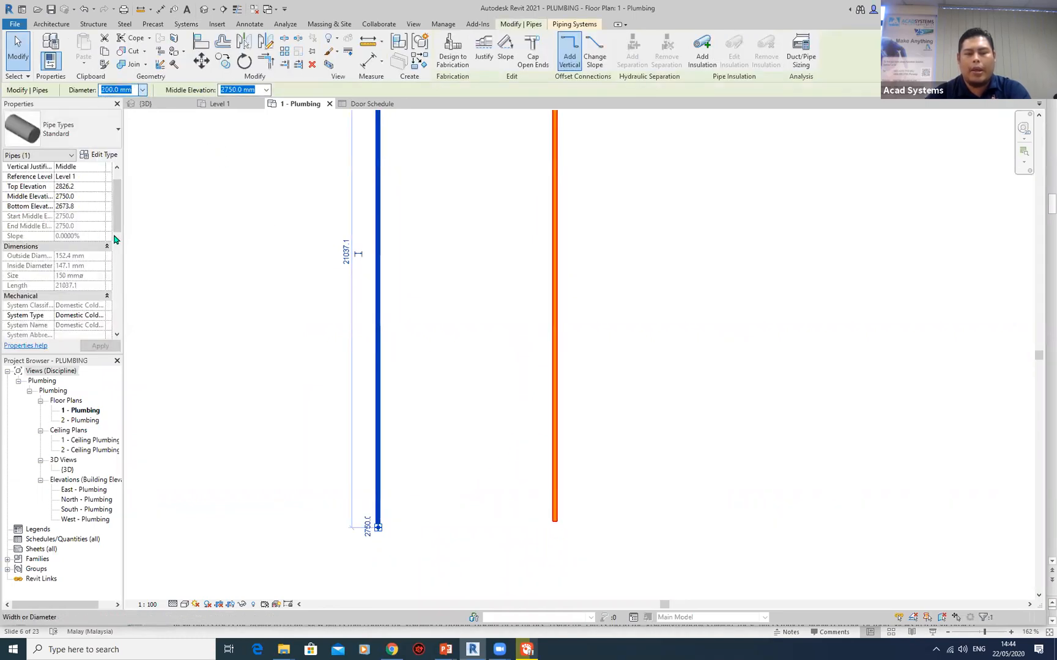
key(Escape)
click(559, 321)
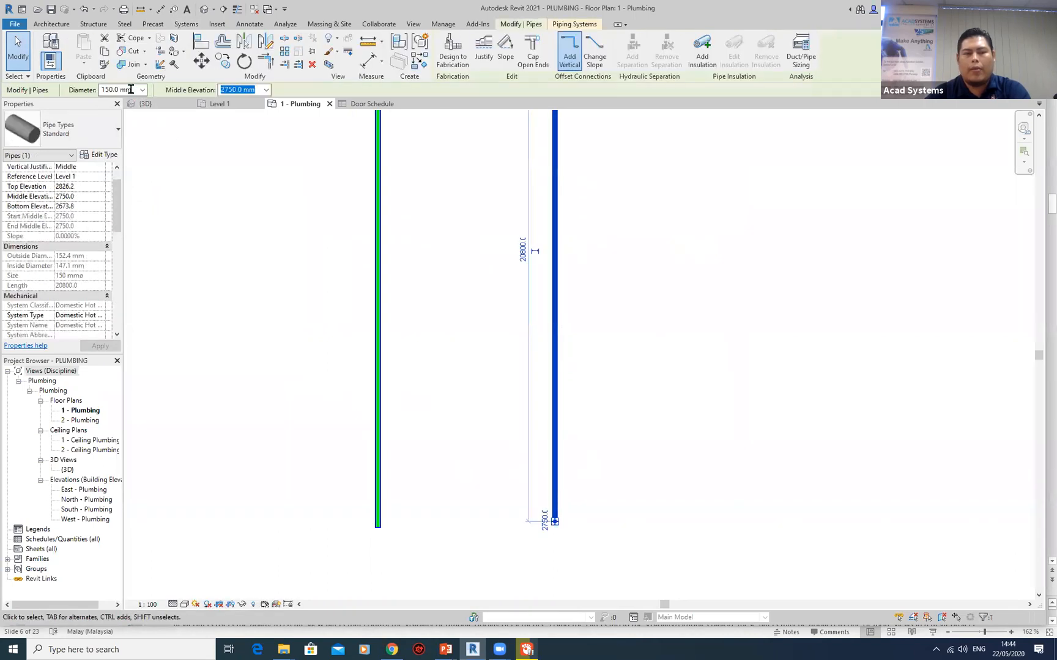
click(142, 90)
click(116, 233)
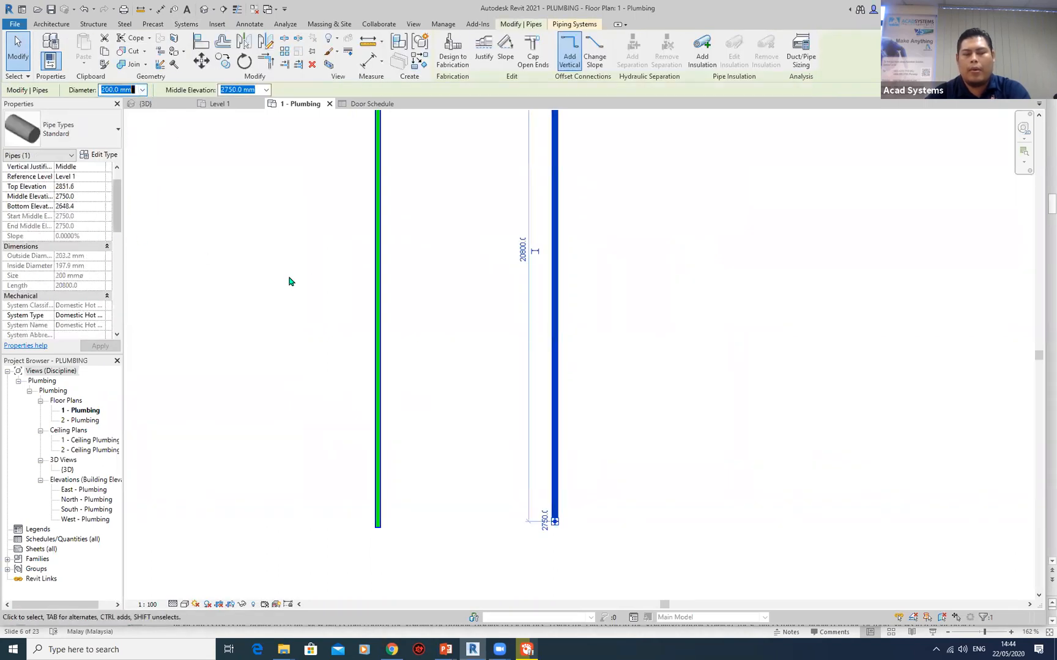
key(Escape)
- Turn on thin line display in the plan view and select the green cold water pipe
click(238, 9)
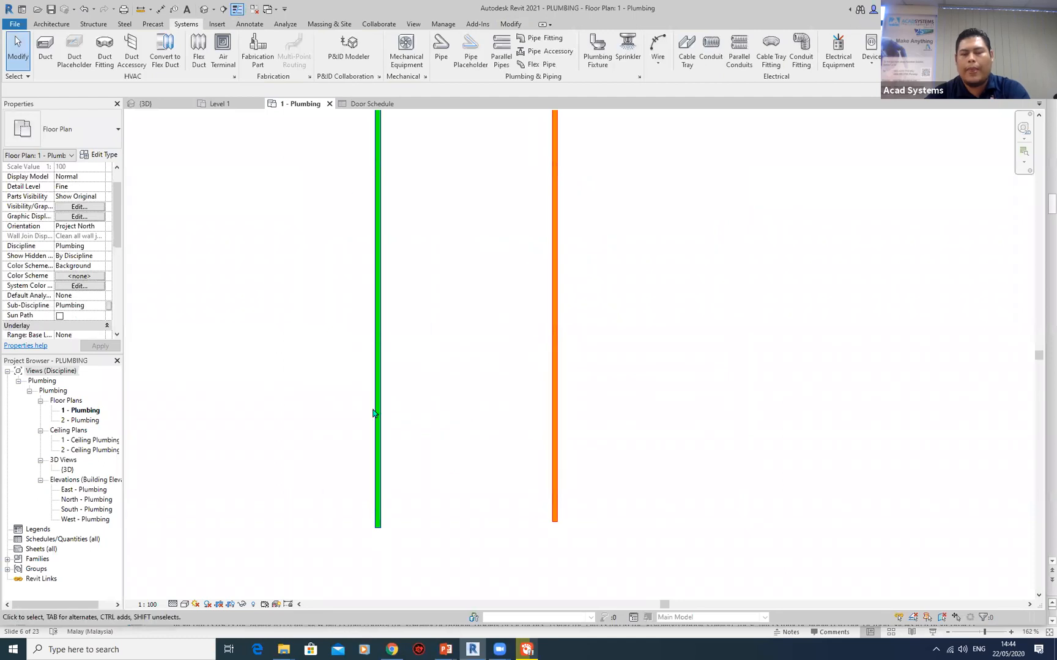
scroll(394, 408, up, 5)
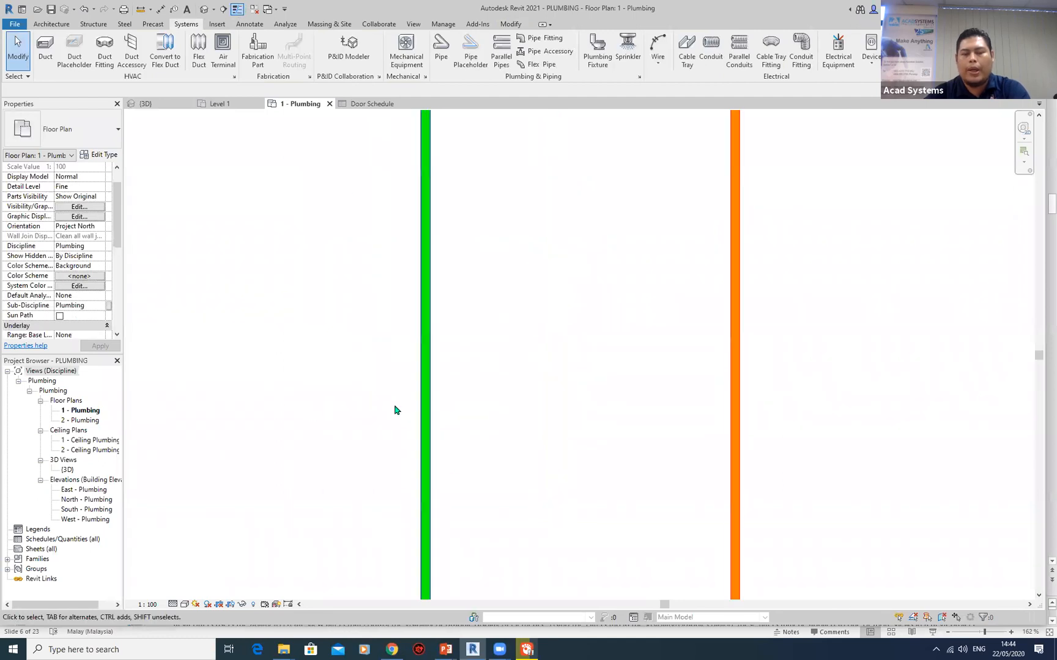
click(435, 385)
scroll(437, 386, down, 3)
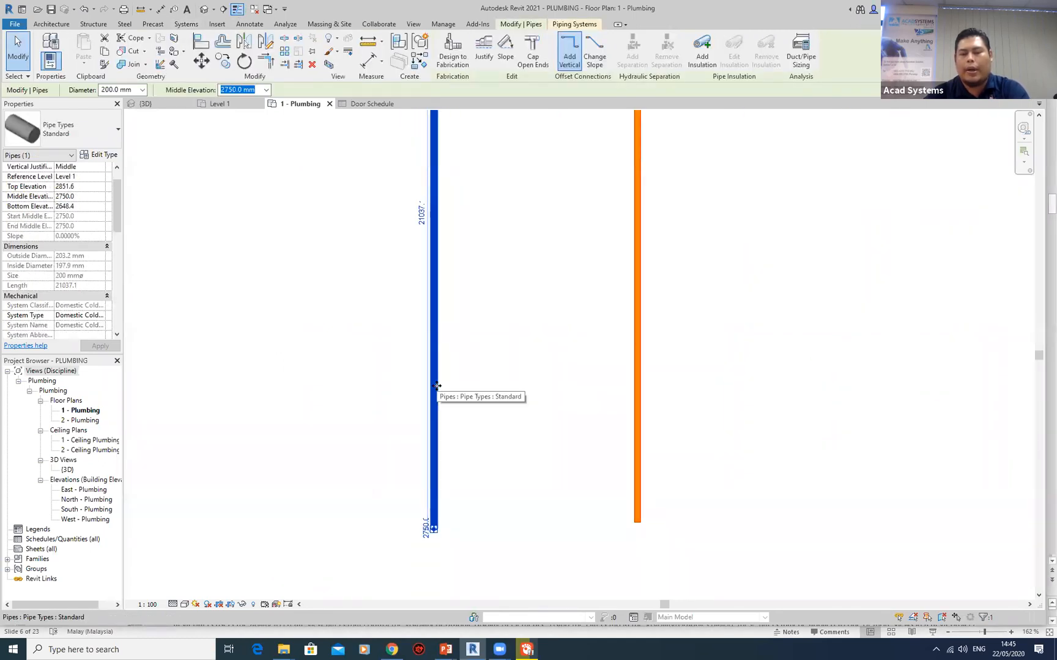
- Disable the Domestic Cold Water filter in the plan's visibility/graphic overrides and apply the change
click(466, 412)
scroll(467, 408, down, 3)
middle_drag(510, 387, 486, 438)
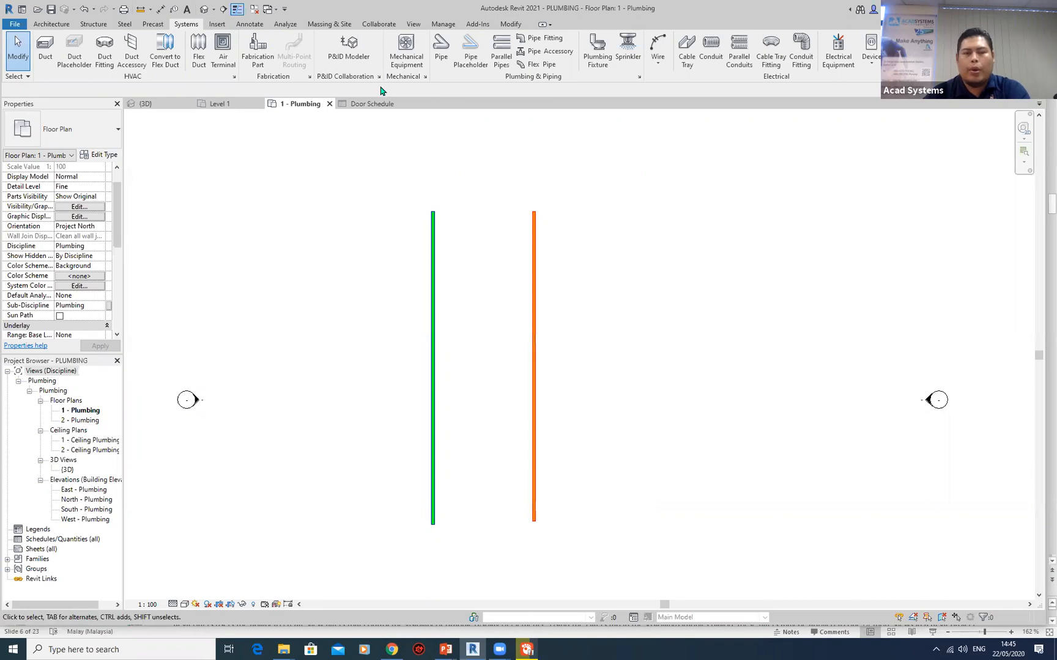
key(v)
key(g)
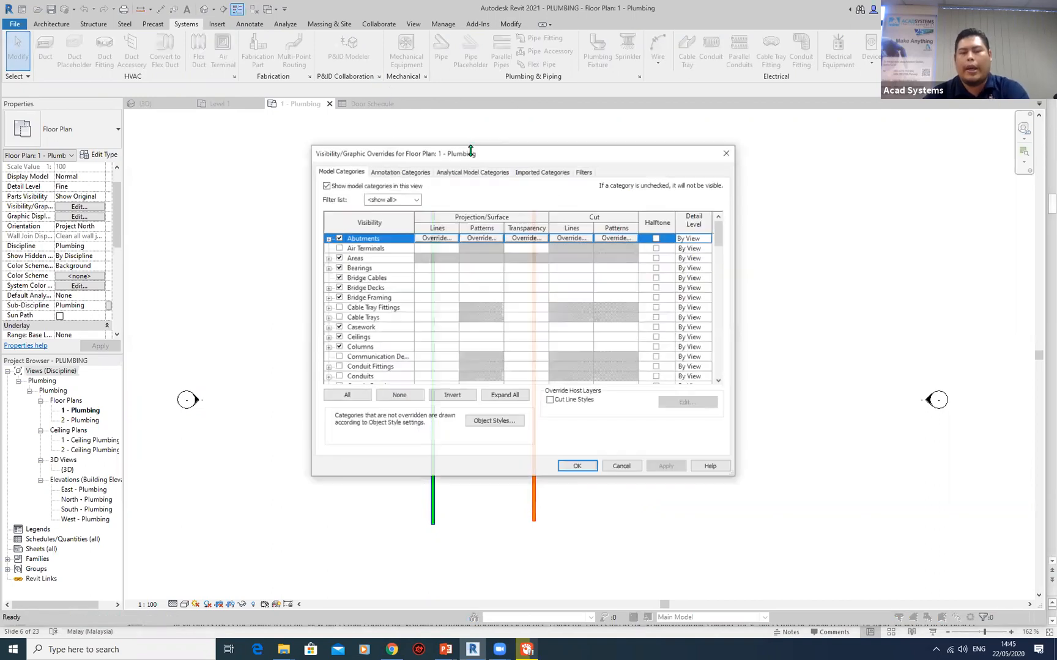
drag(483, 158, 745, 143)
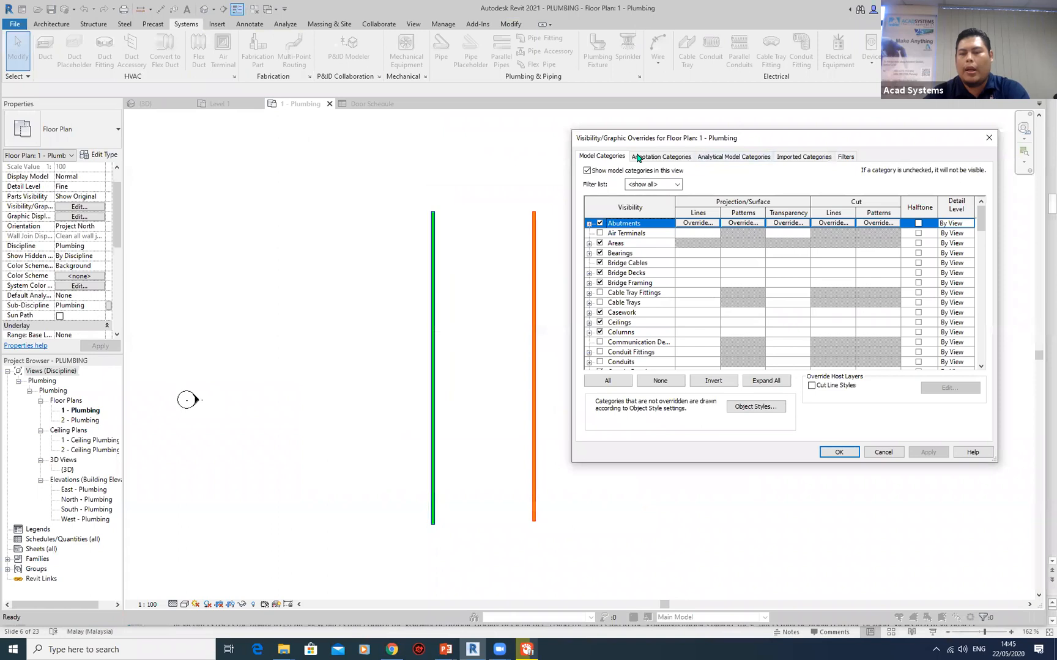
click(845, 158)
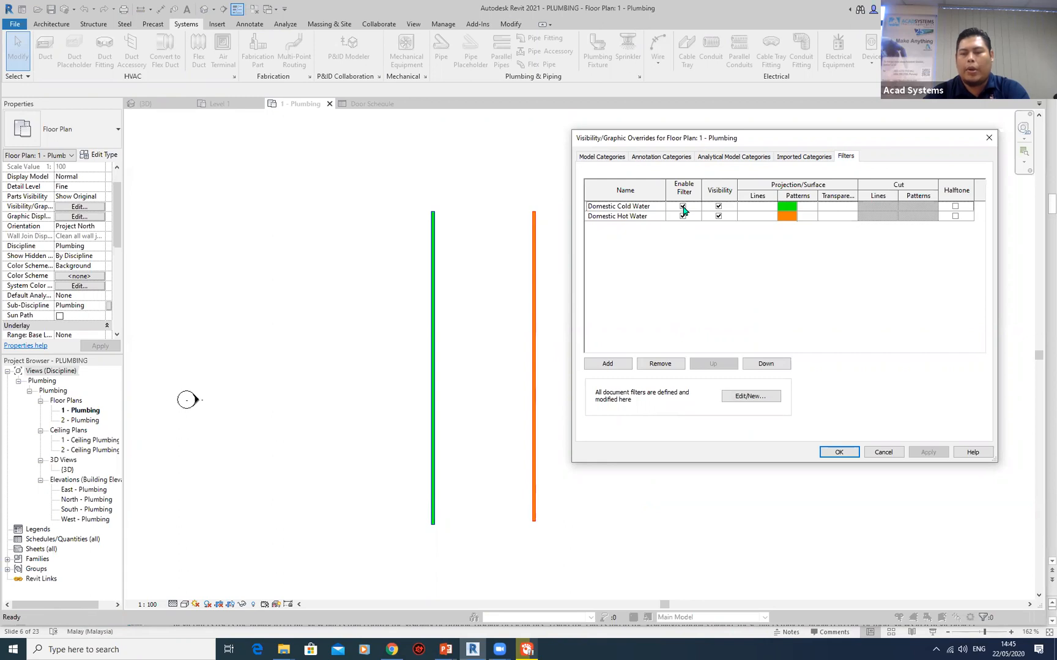
click(683, 207)
click(928, 453)
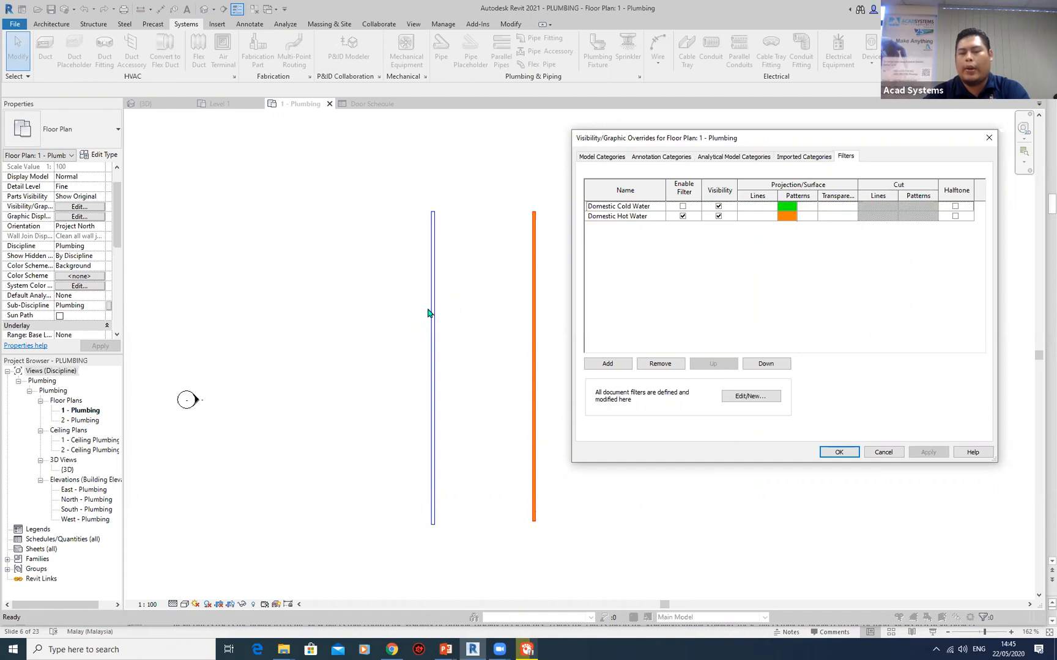
- Turn off the visibility setting of the Domestic Cold Water filter, apply it and accept the view overrides
click(719, 206)
click(922, 452)
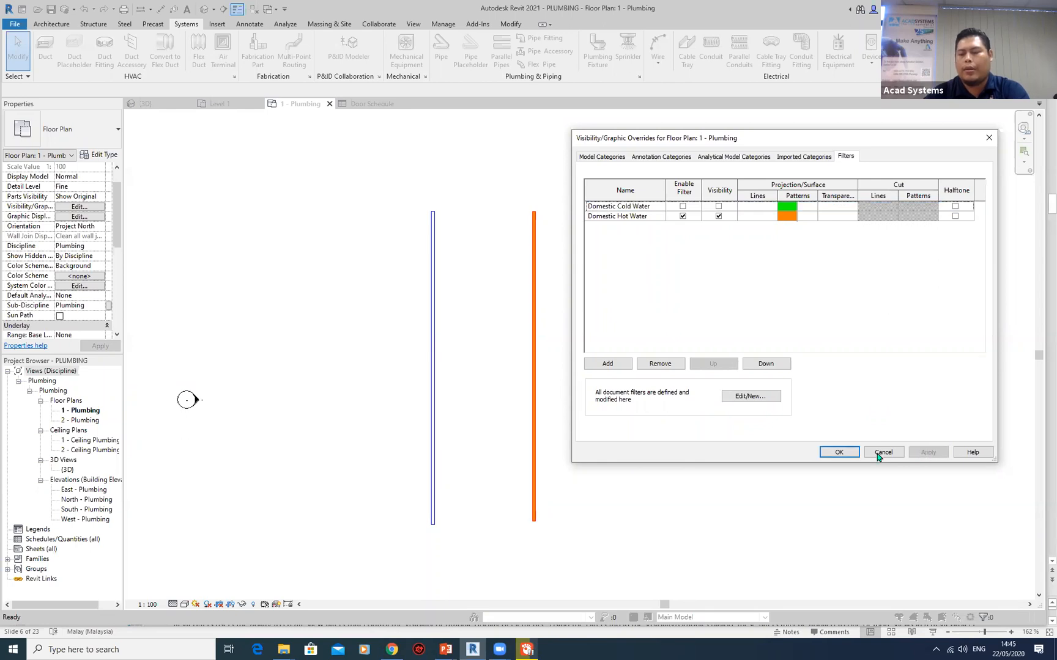
click(839, 452)
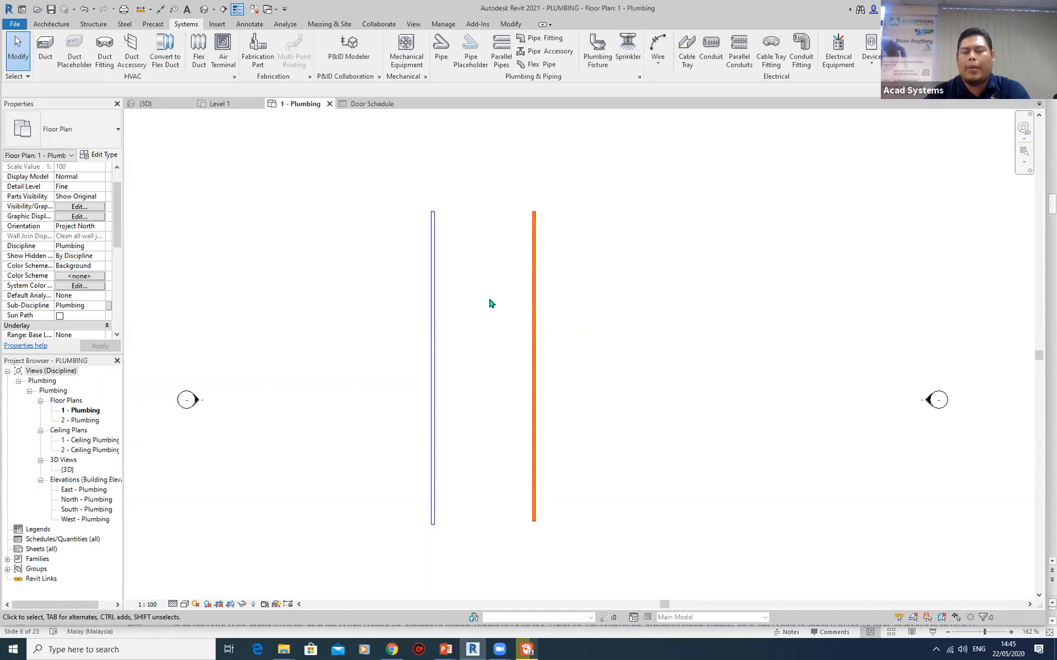
scroll(480, 283, down, 1)
middle_drag(602, 324, 578, 302)
scroll(576, 313, up, 1)
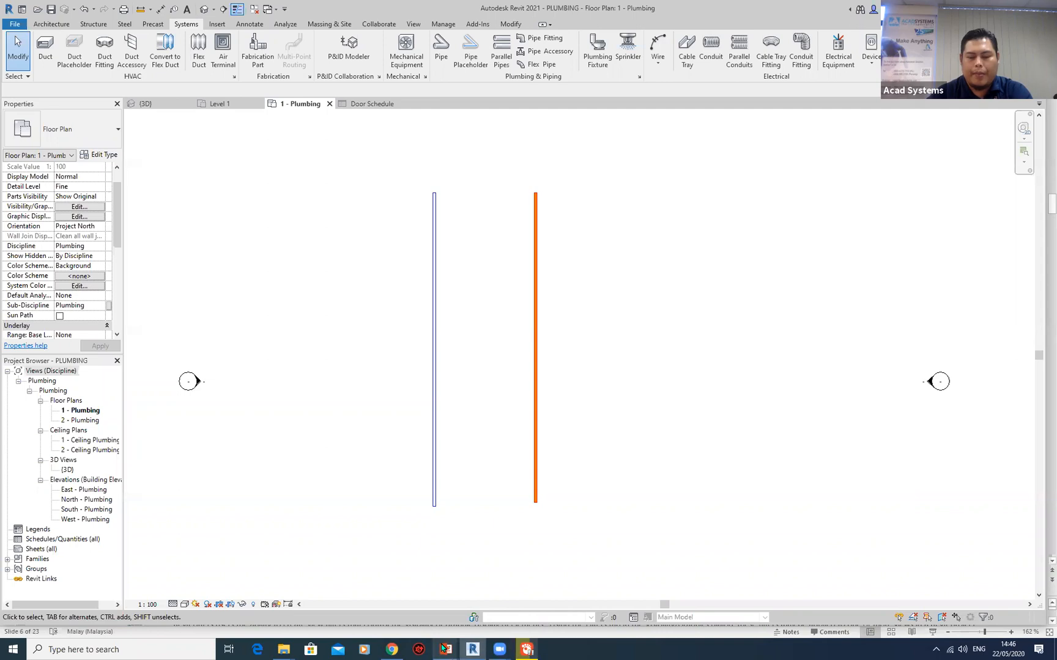
- Switch to the PowerPoint presentation and show slide 7 on Rotate Tags with Components Improvements
mouse_move(446, 649)
click(488, 605)
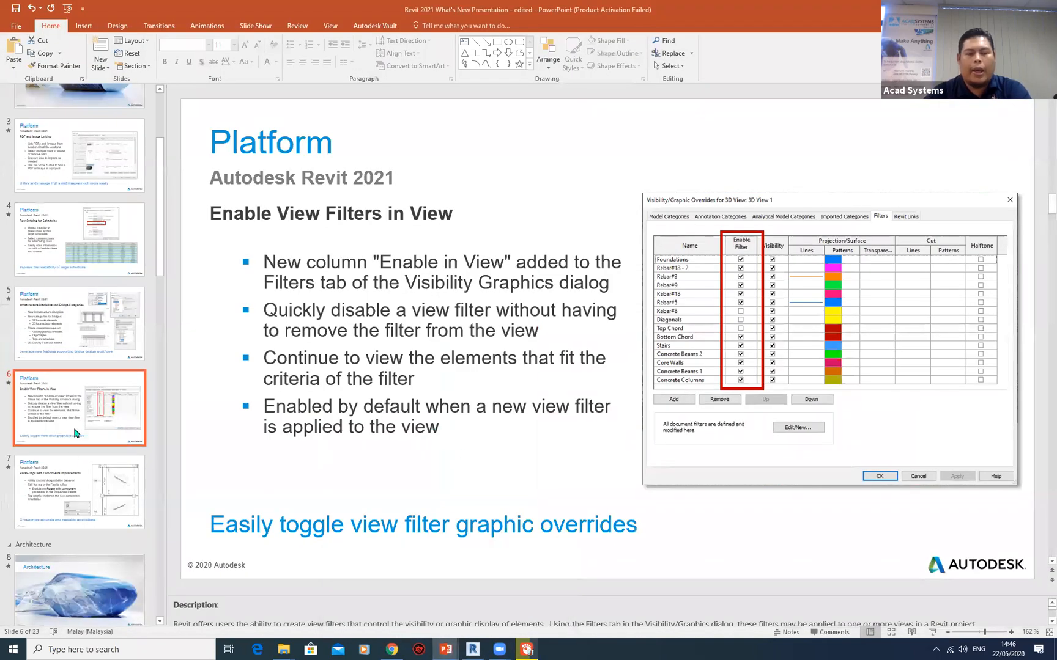
click(76, 474)
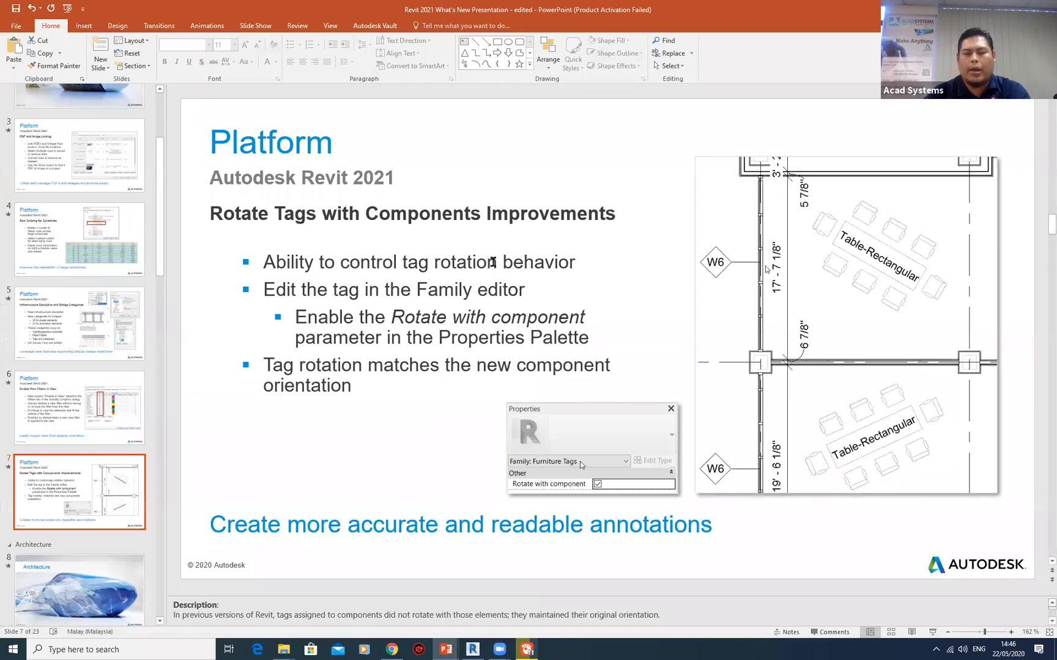
- Switch back to Revit, open the Level 1 floor plan of the ARCHI project and delete the RAC_SAMPLE 4.pdf image
click(473, 649)
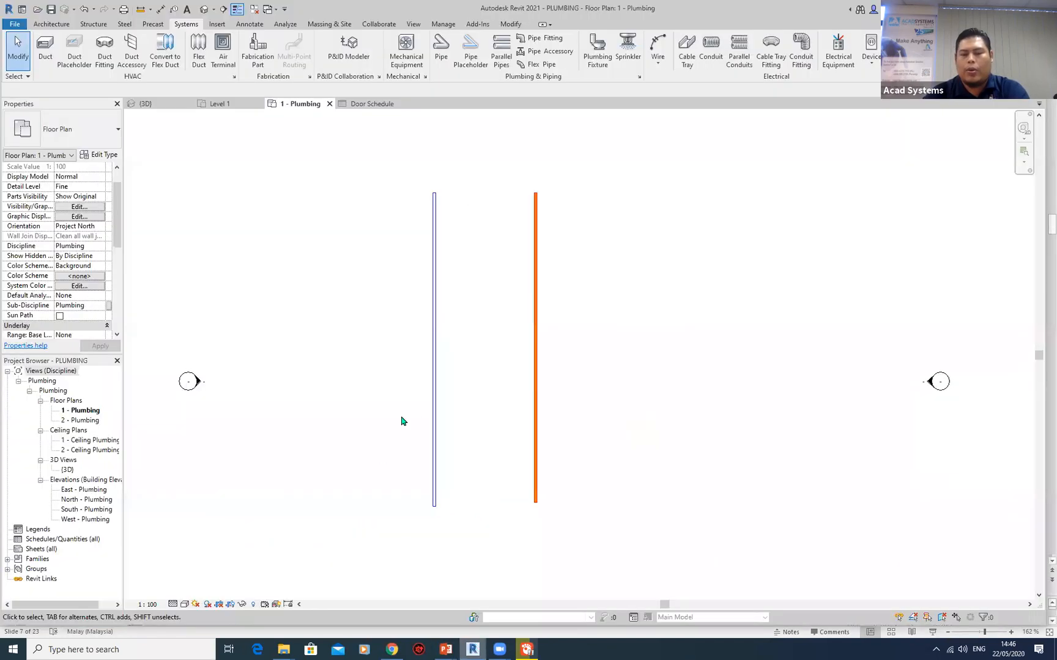
click(232, 104)
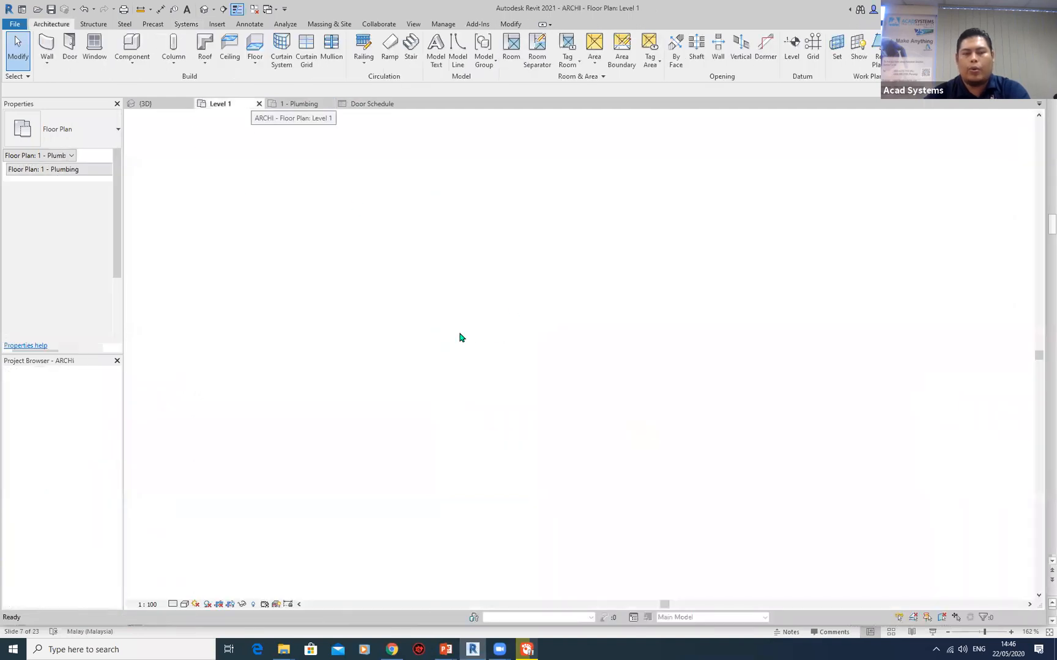
scroll(514, 355, down, 3)
click(530, 356)
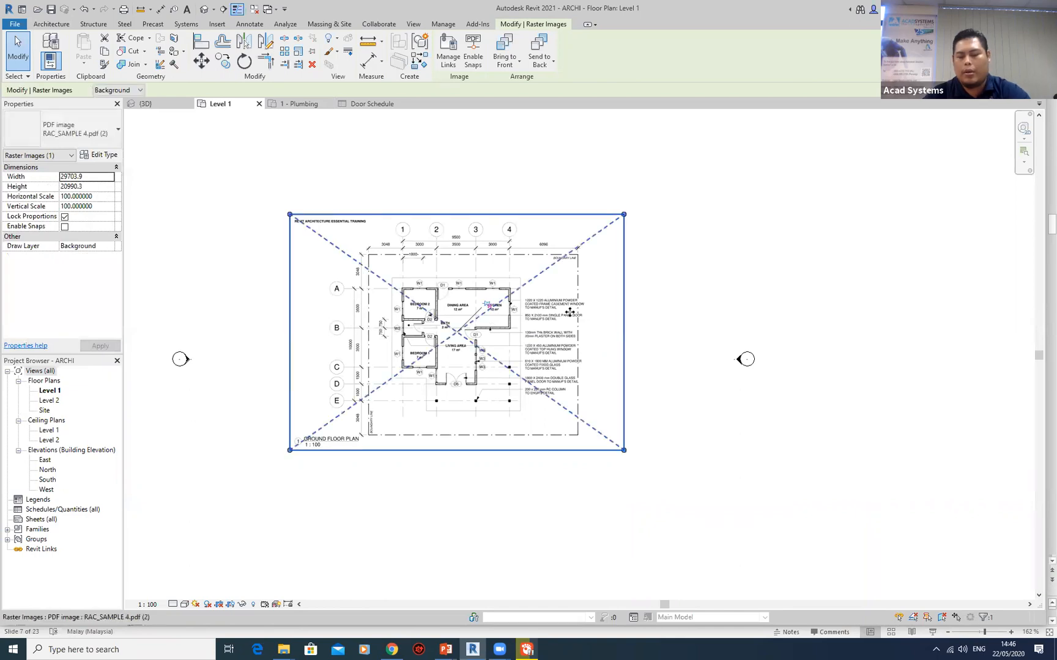
key(Delete)
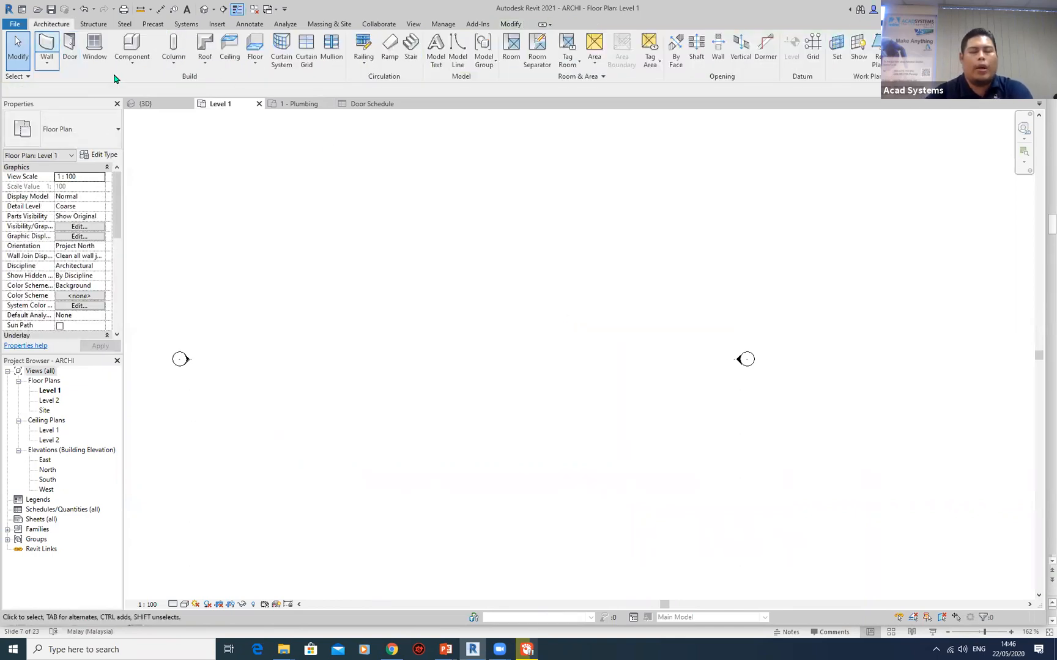
- Draw a closed four-sided room of Generic - 200mm walls with a west wall about 14800 mm long and a slanted east wall
key(w)
key(a)
click(402, 441)
click(402, 274)
click(565, 275)
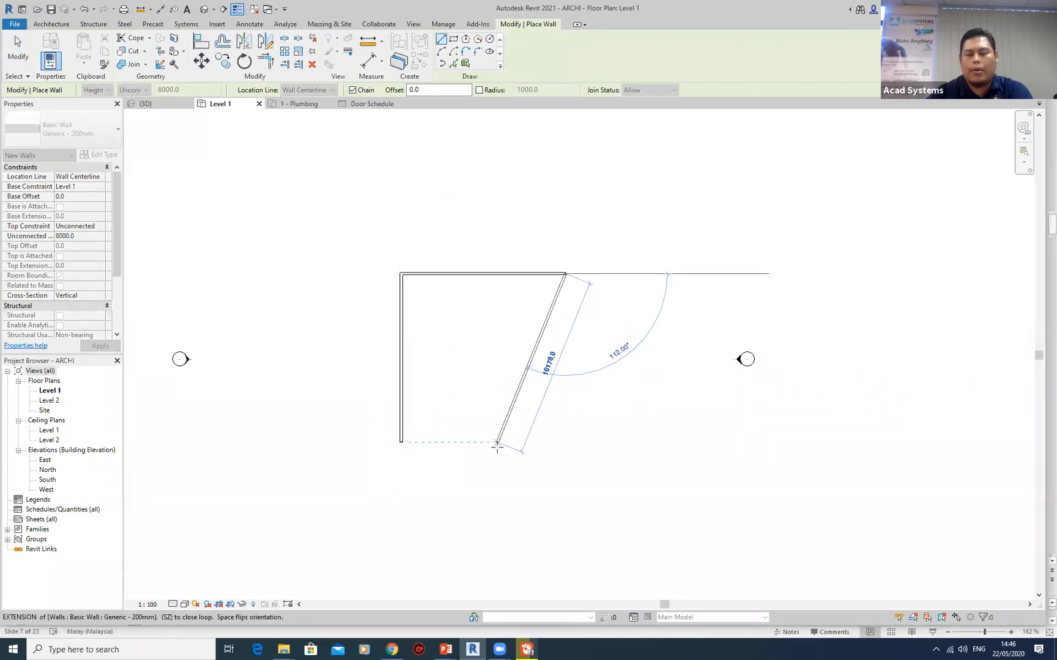
click(498, 442)
click(401, 441)
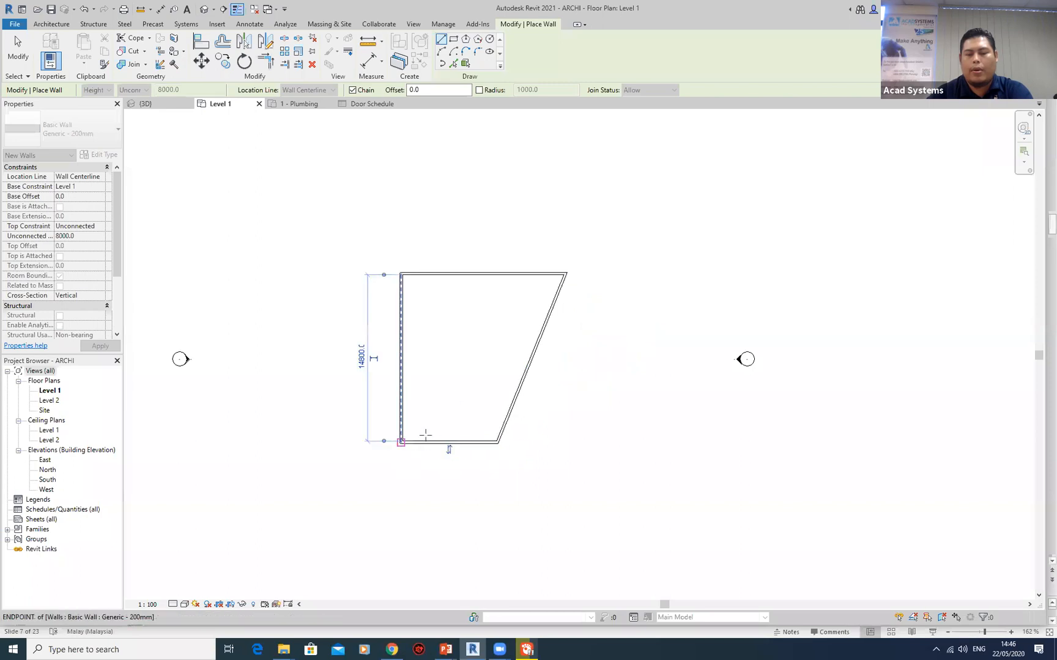
- Place five M_Single-Flush 0915 x 2134mm doors: two in the slanted wall and one in each of the other walls
click(55, 25)
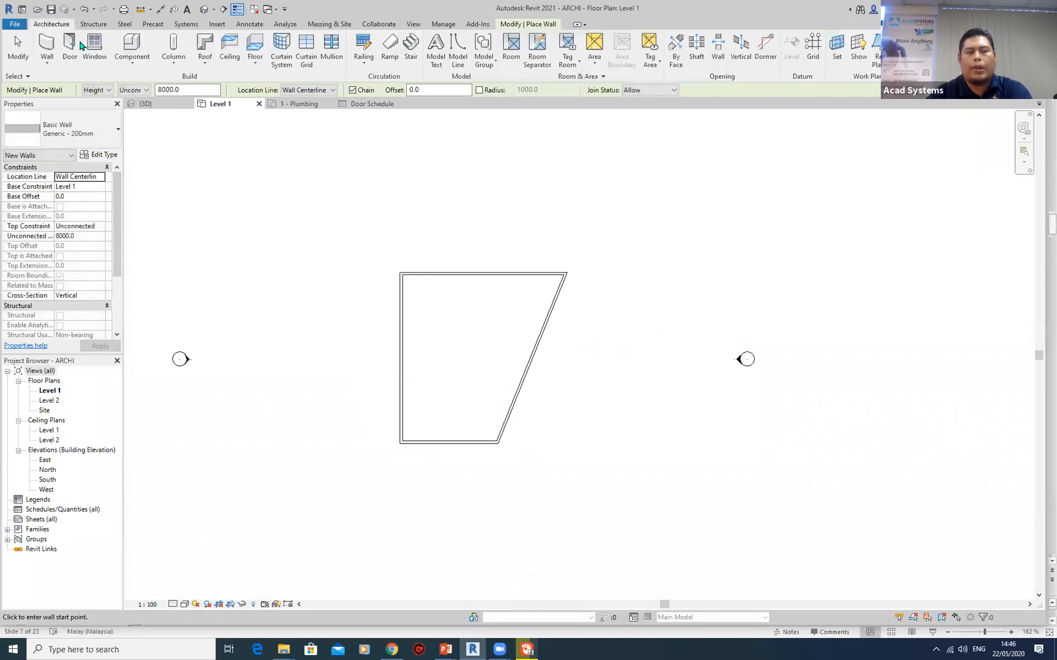
click(72, 47)
click(528, 375)
click(543, 313)
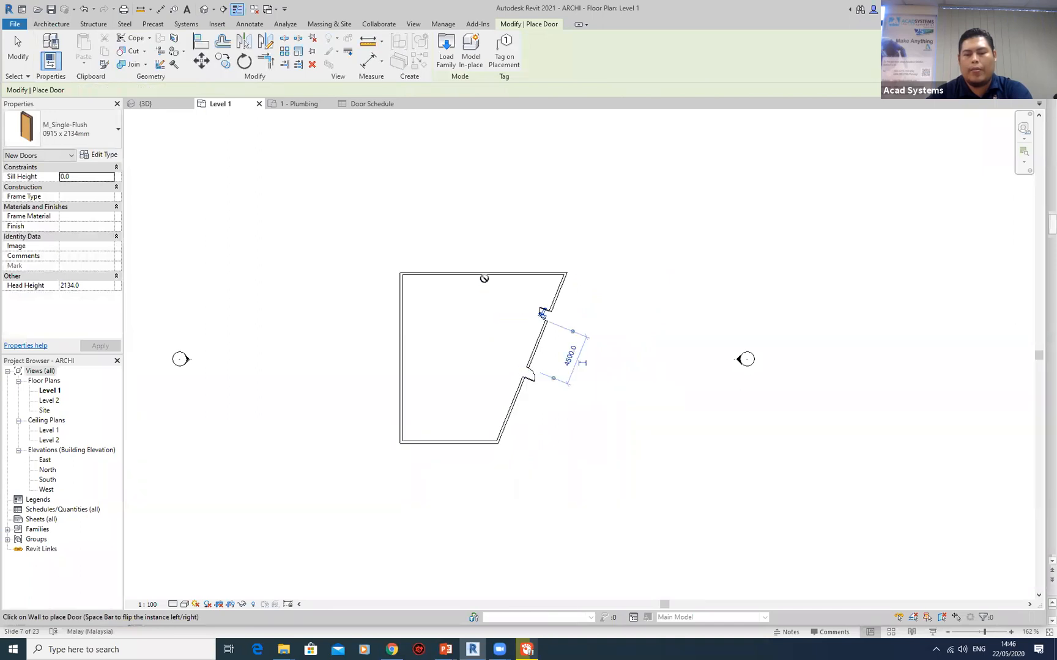
click(483, 279)
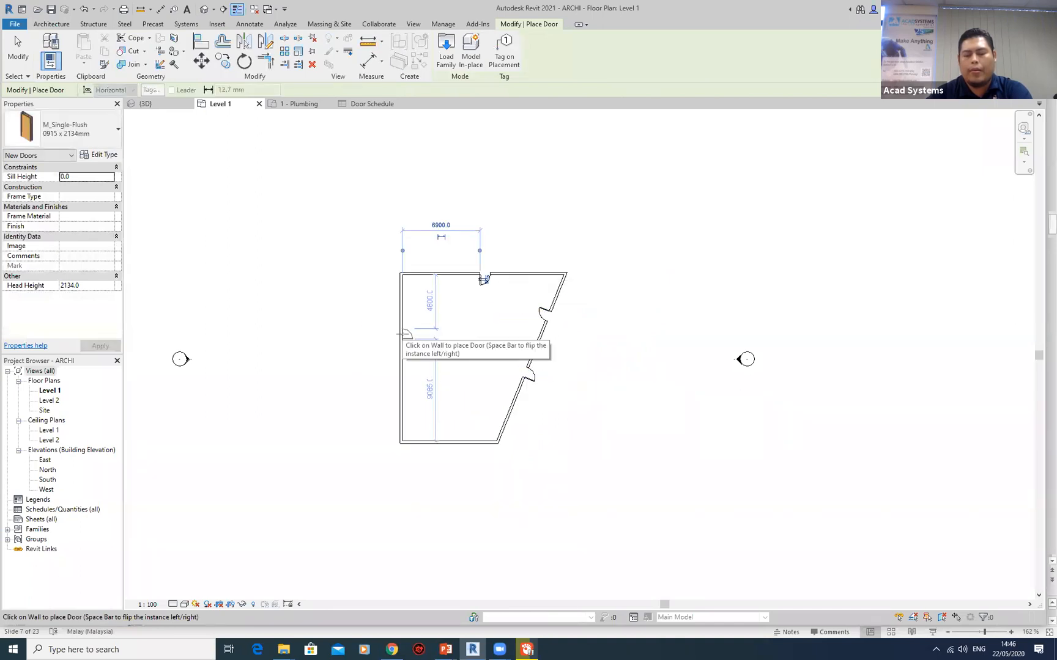
click(404, 332)
click(444, 447)
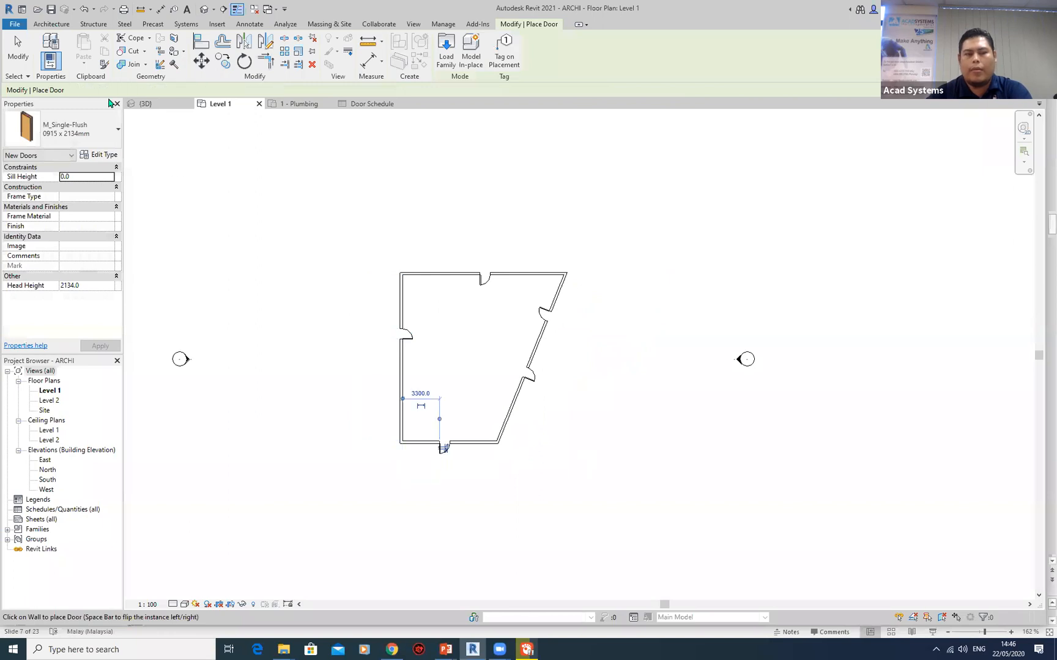
- Place four M_Fixed 0406 x 0610mm windows, two in the upper wall and two in the slanted wall
click(69, 25)
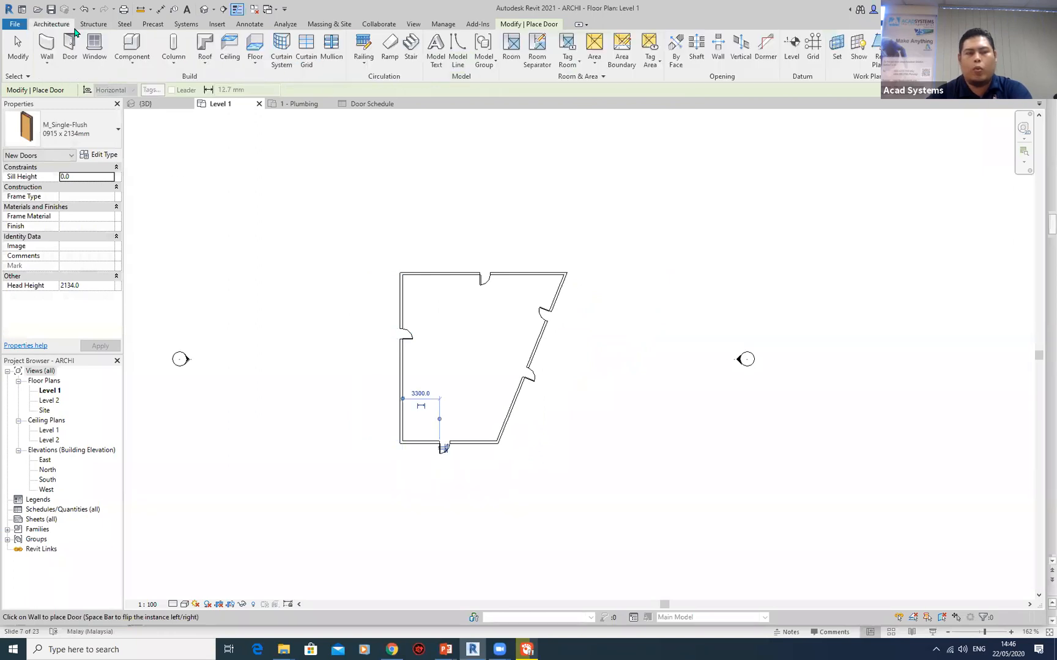
click(95, 47)
click(434, 276)
click(522, 275)
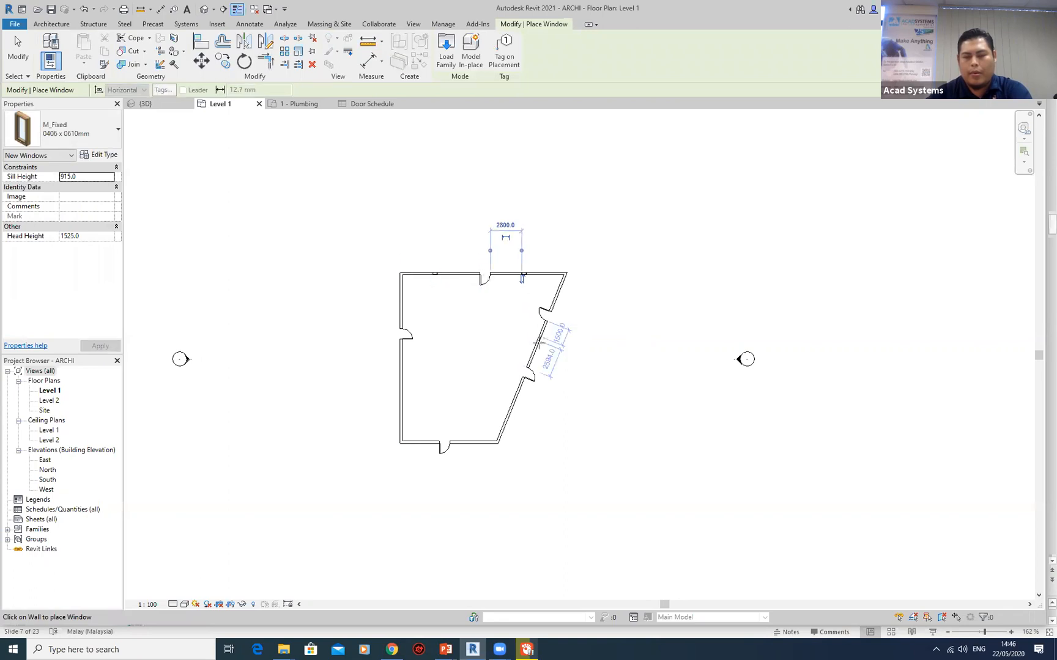
click(537, 345)
click(510, 414)
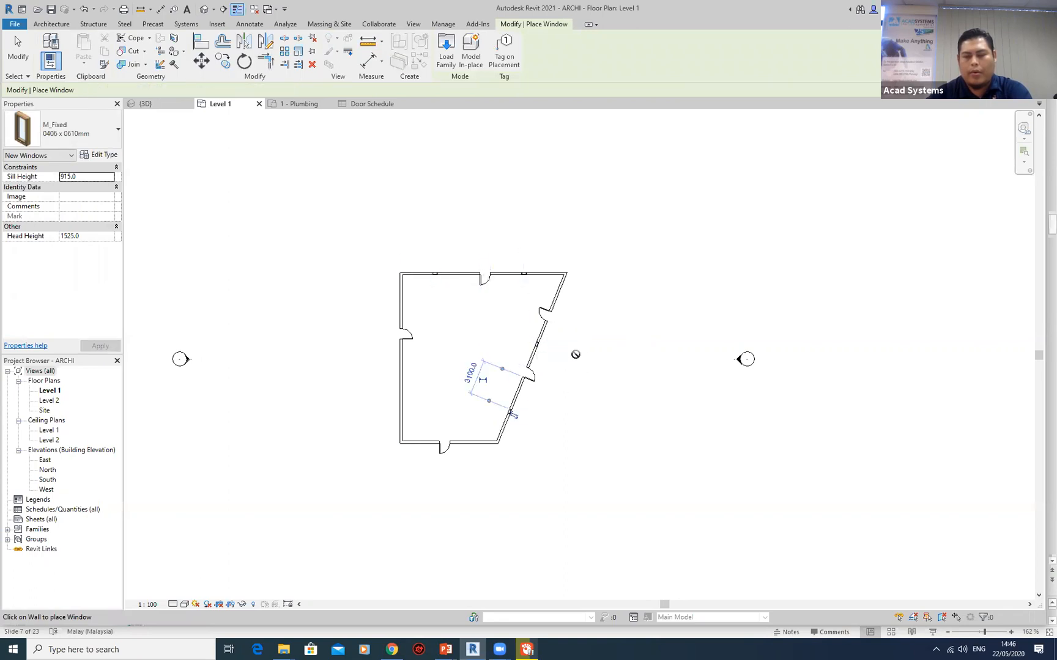
key(Escape)
key(Escape)
- Tag all untagged doors and windows in the current view with M_Door Tag and M_Window Tag, without leaders
scroll(553, 348, up, 2)
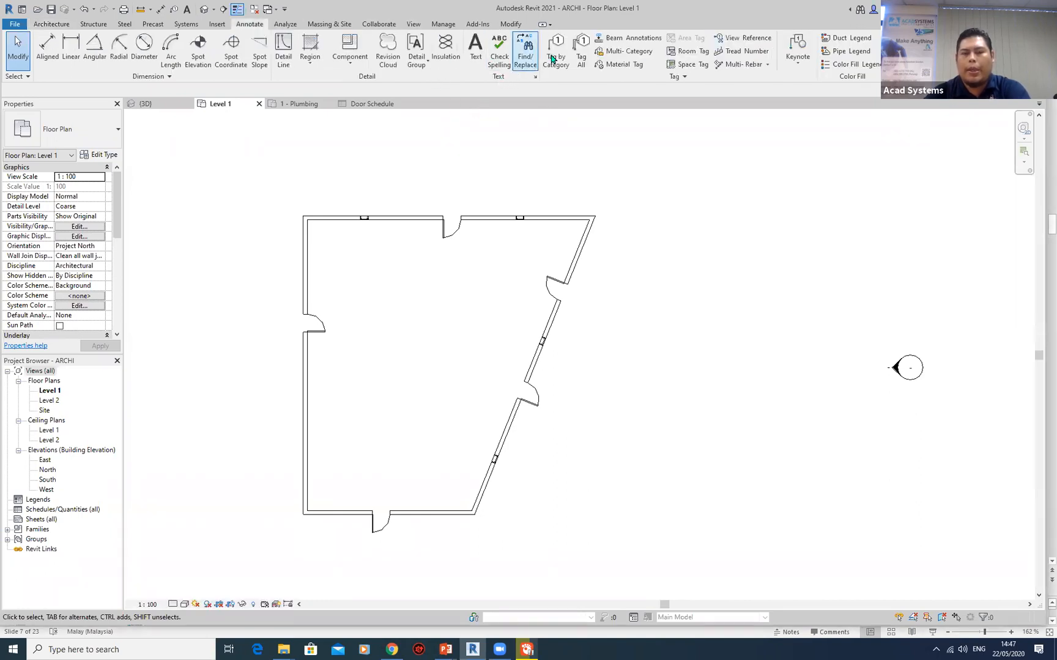
click(582, 61)
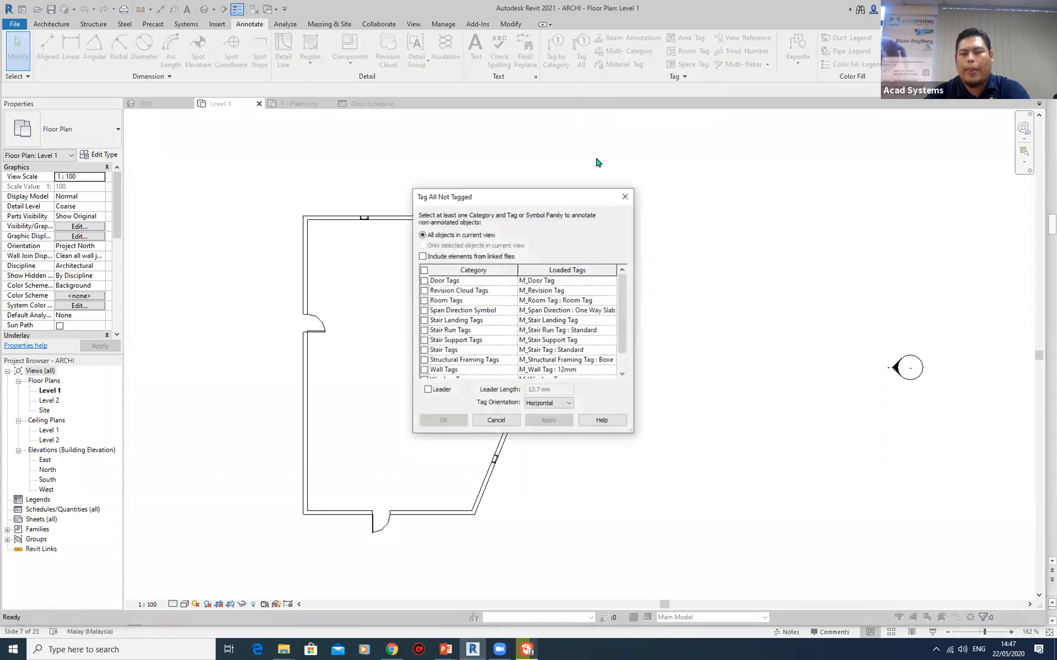
click(424, 281)
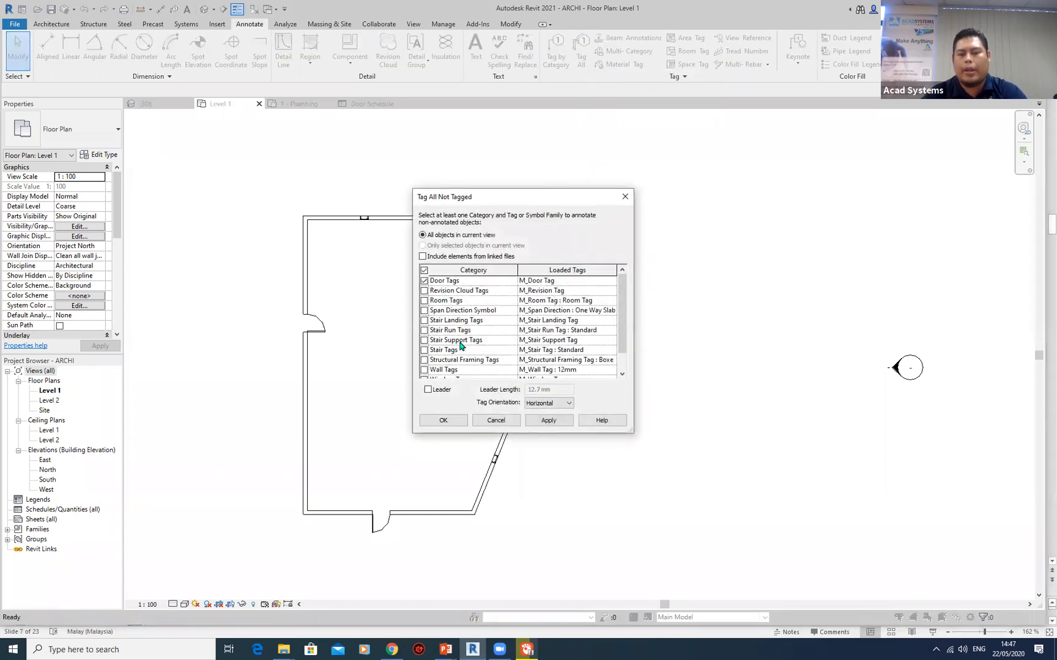
scroll(433, 365, down, 1)
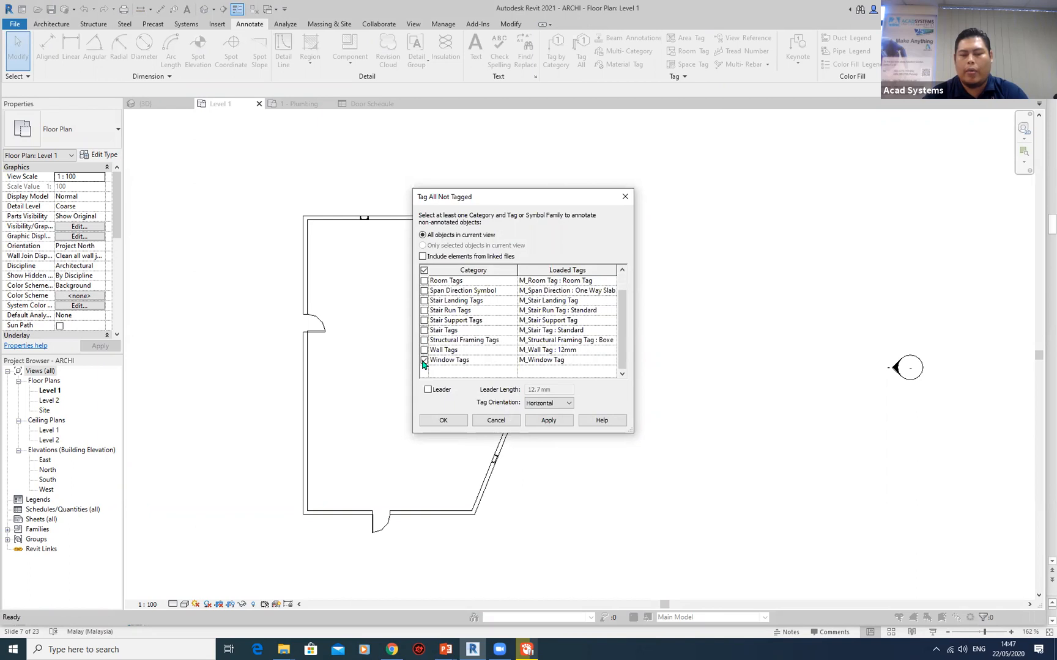
scroll(483, 360, up, 1)
click(548, 420)
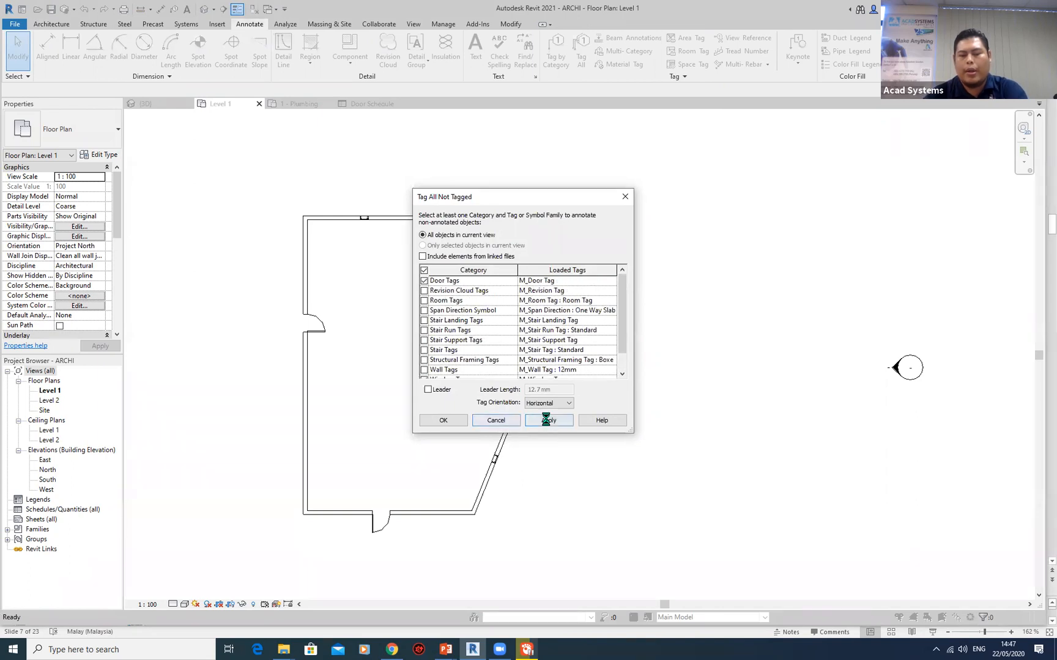
click(443, 421)
middle_drag(577, 425, 617, 420)
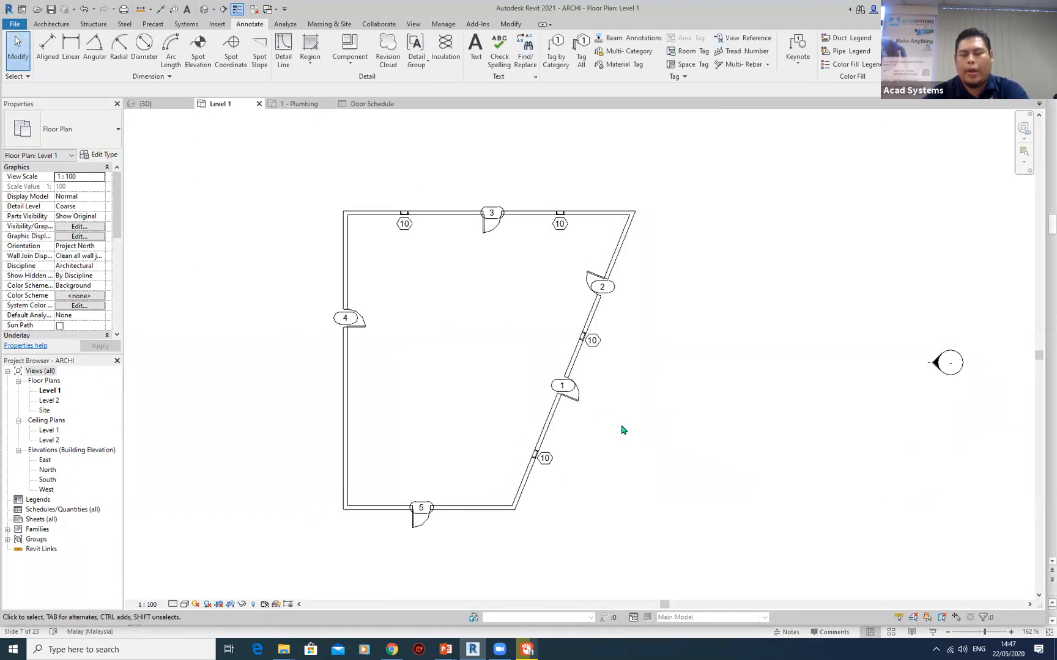
- Open the M_Door Tag family from the tag on door 1 and enable its Rotate with component parameter
scroll(573, 401, up, 4)
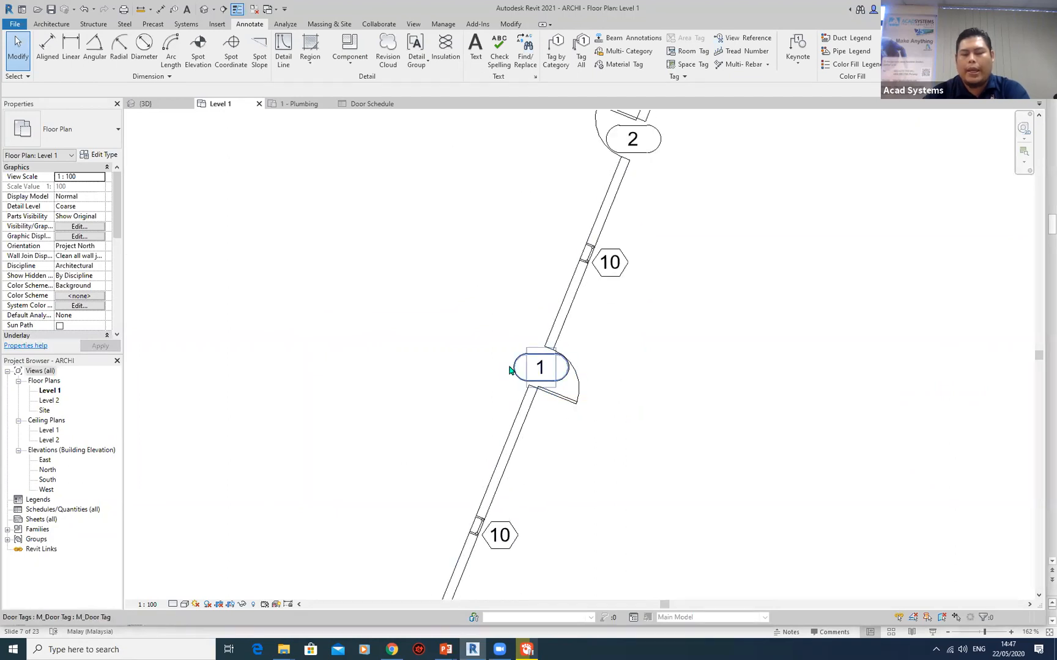
scroll(520, 373, up, 2)
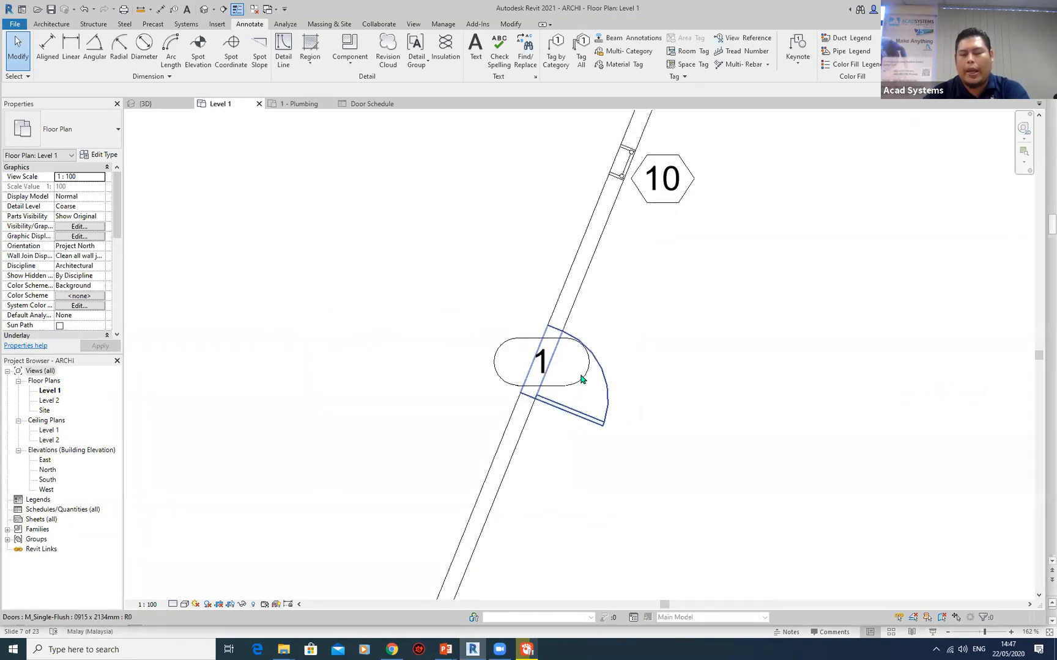
scroll(577, 377, down, 2)
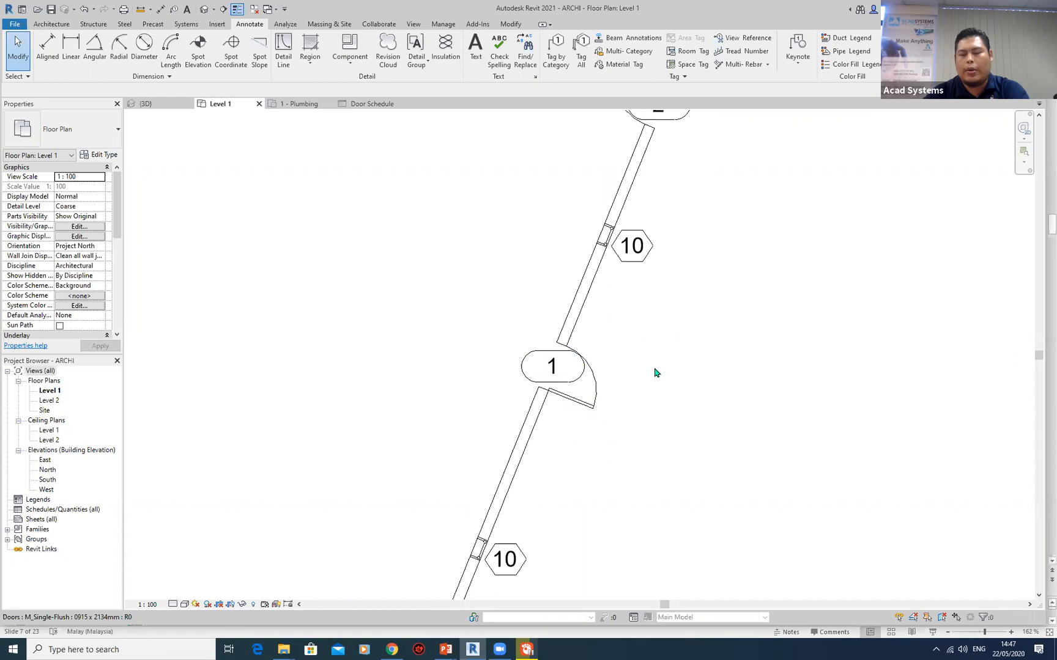
click(532, 360)
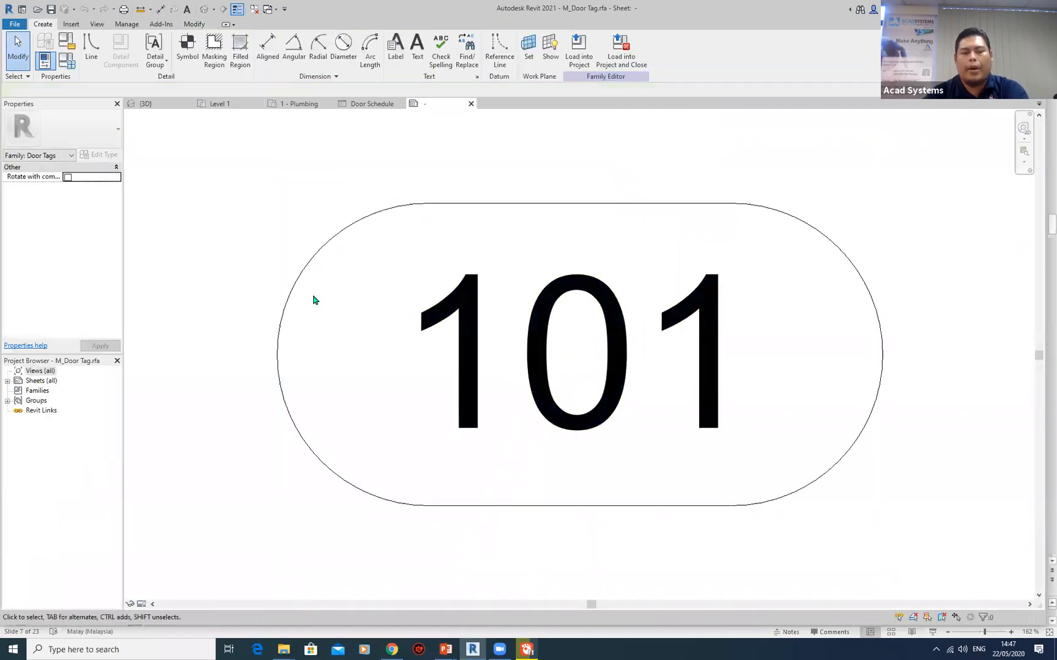
click(66, 176)
- Load the edited M_Door Tag family into ARCHI.rvt, overwriting the existing version and its parameter values
click(577, 49)
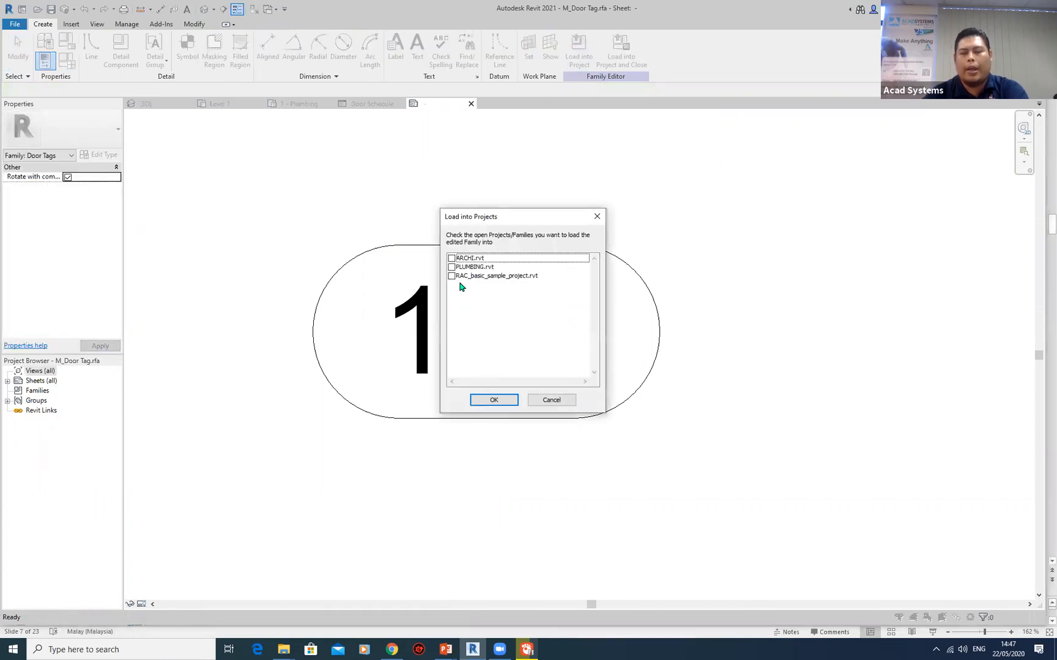
click(452, 259)
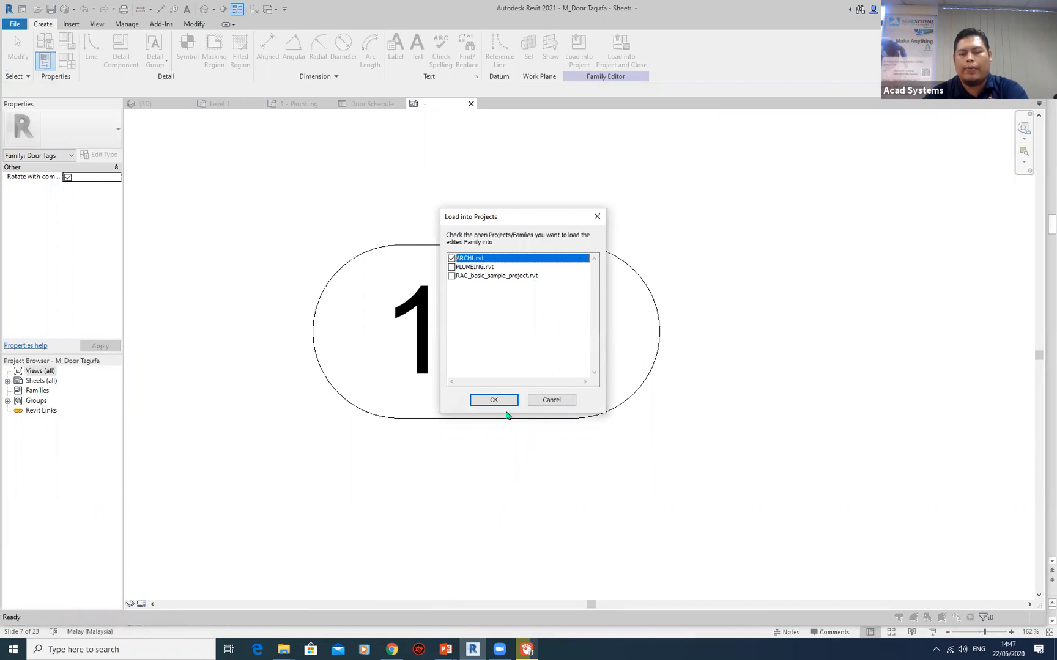
click(506, 400)
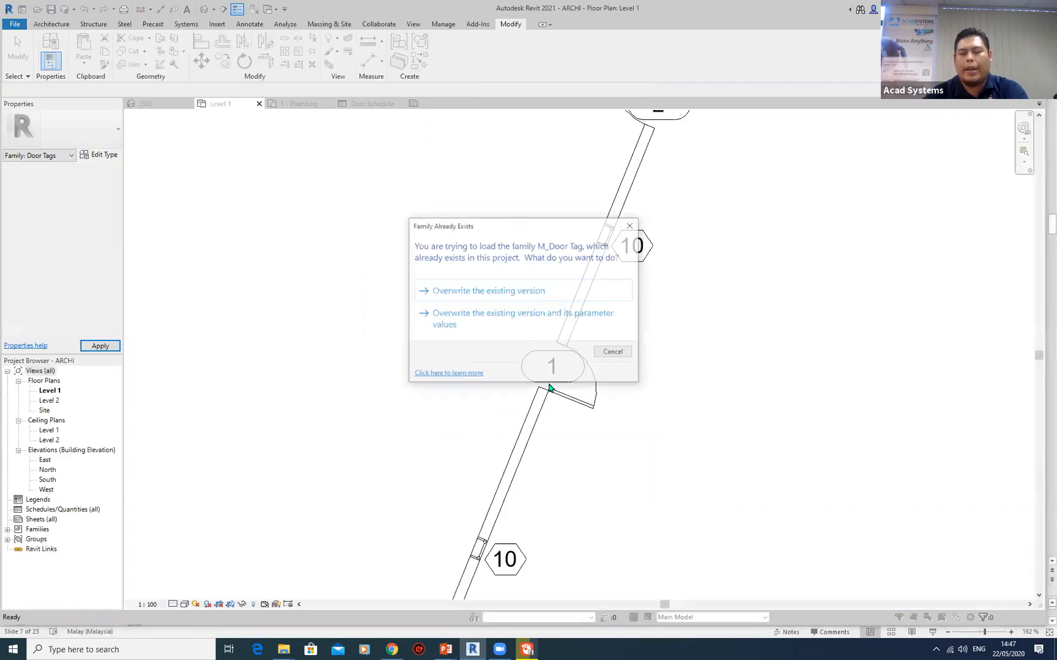
click(514, 319)
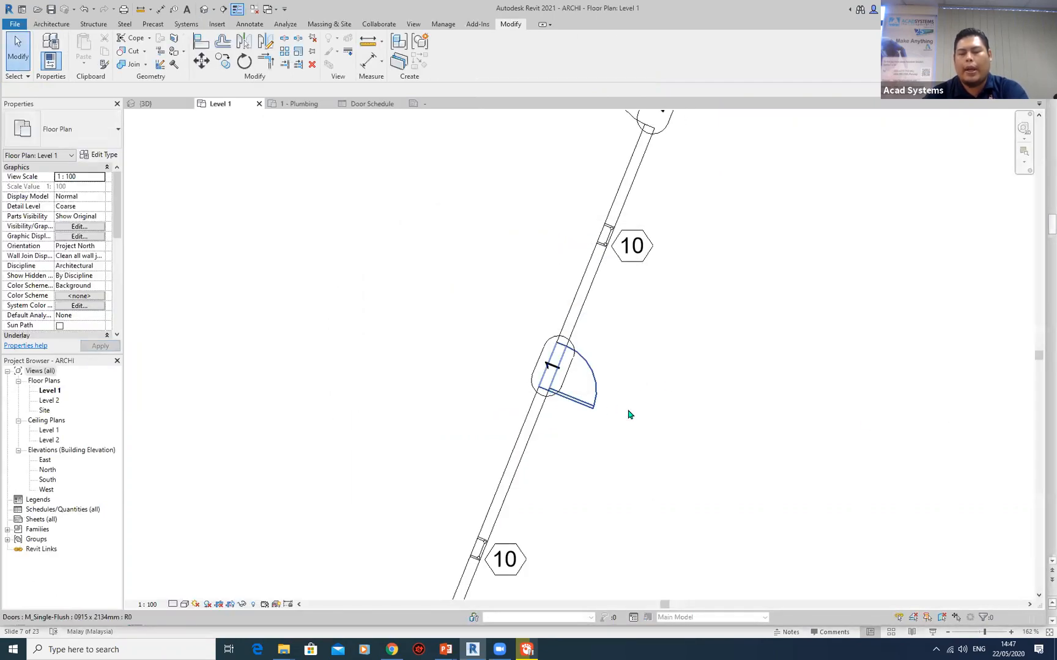
- Move door 1's tag off the slanted wall to the inner side of the building
click(567, 365)
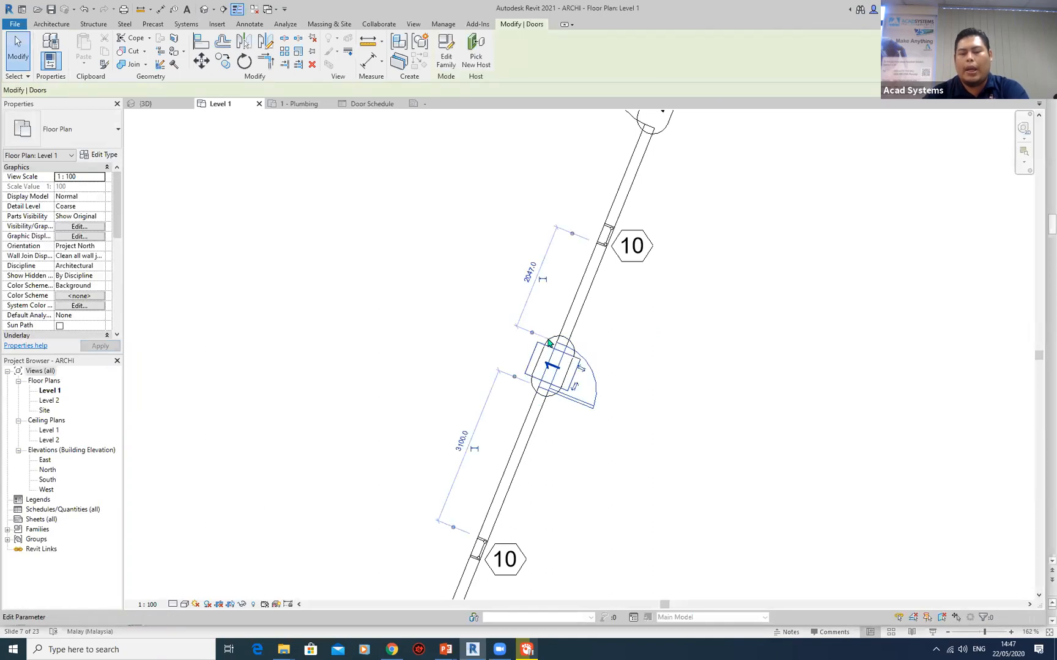
click(552, 366)
drag(552, 366, 539, 356)
click(688, 378)
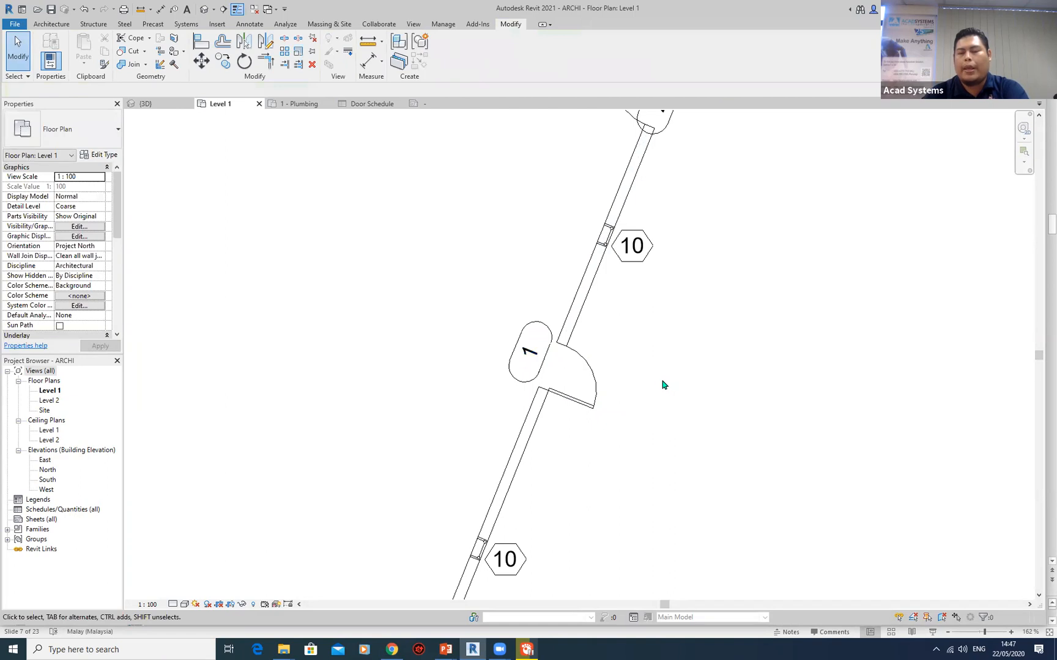
- Move door 2's tag off the slanted wall to the outer side of the building
scroll(658, 390, down, 2)
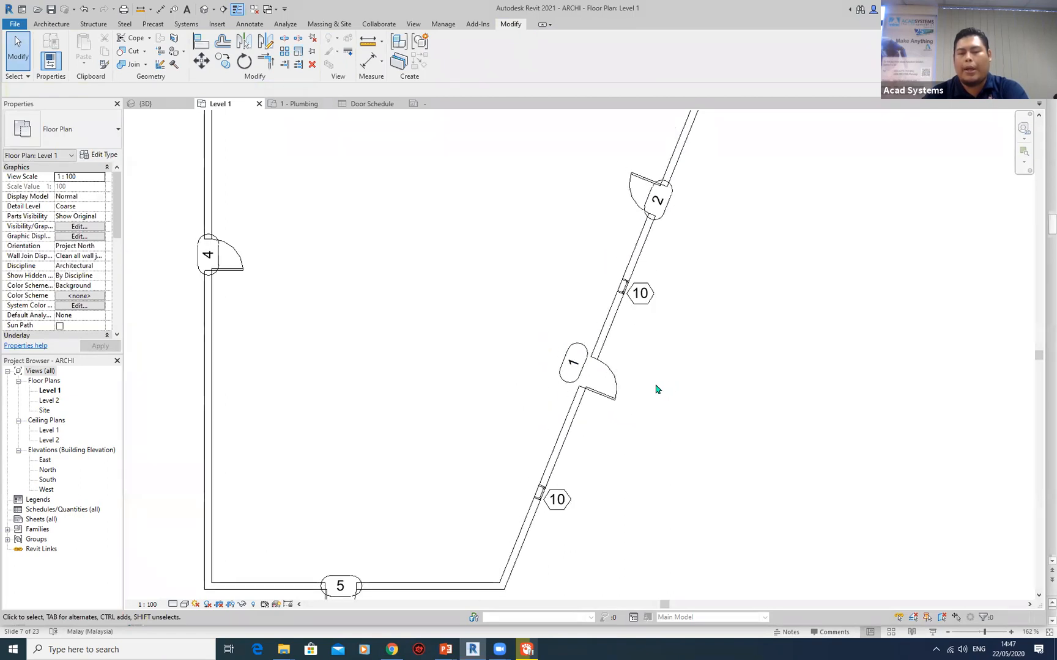
middle_drag(672, 292, 725, 337)
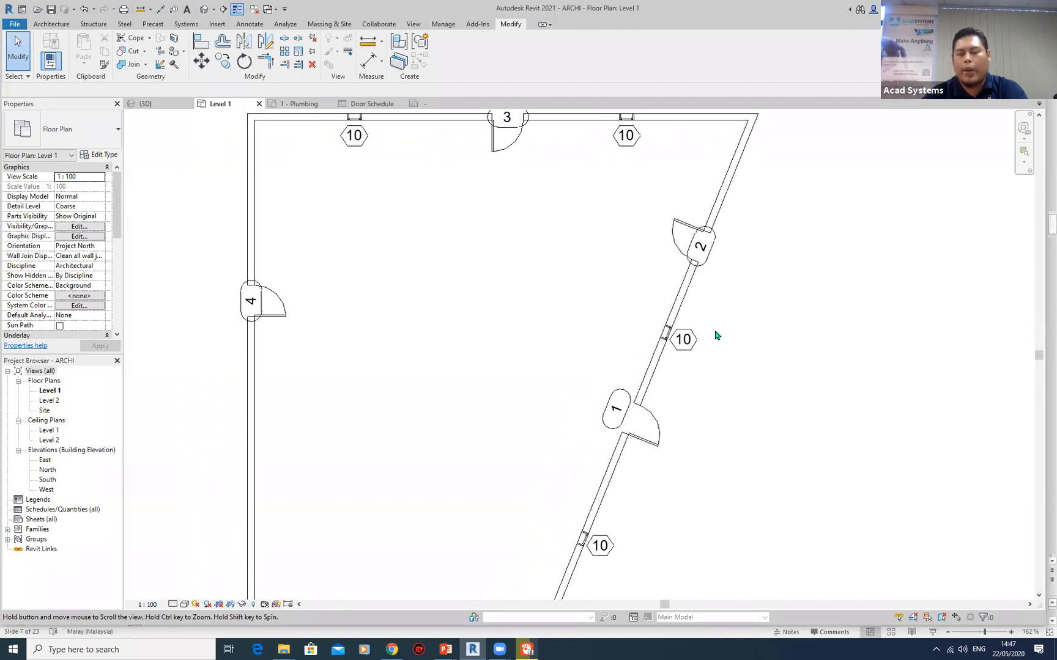
click(710, 249)
drag(711, 255, 724, 260)
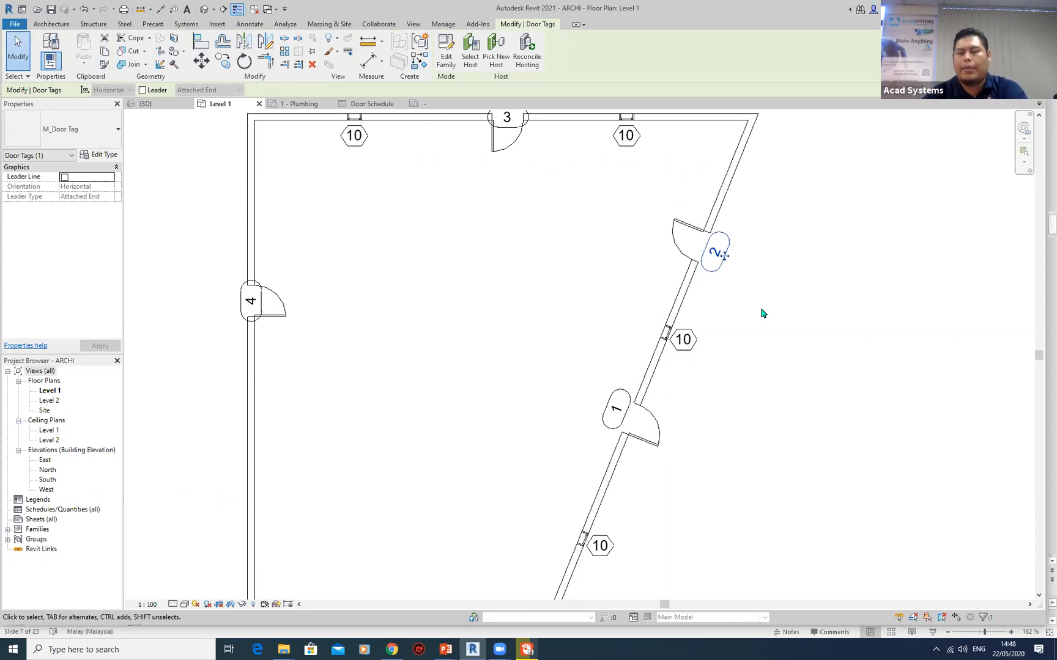
scroll(761, 314, down, 2)
middle_drag(769, 335, 705, 323)
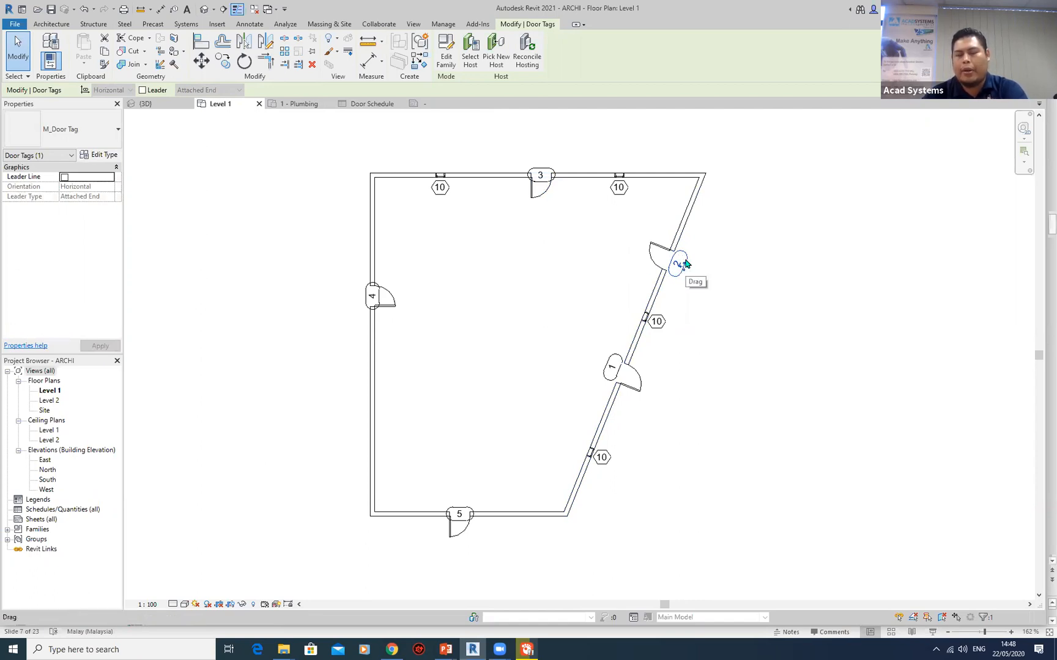
click(688, 310)
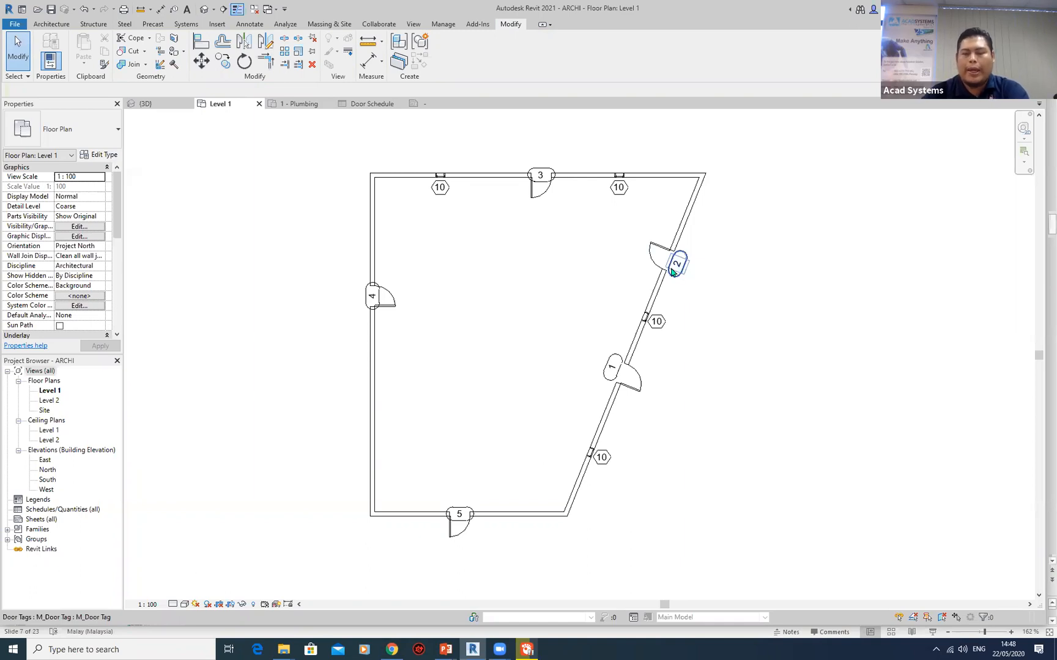
- Disable Rotate with component in the M_Door Tag family and reload it into ARCHI.rvt, overwriting the existing version and its parameter values
click(678, 270)
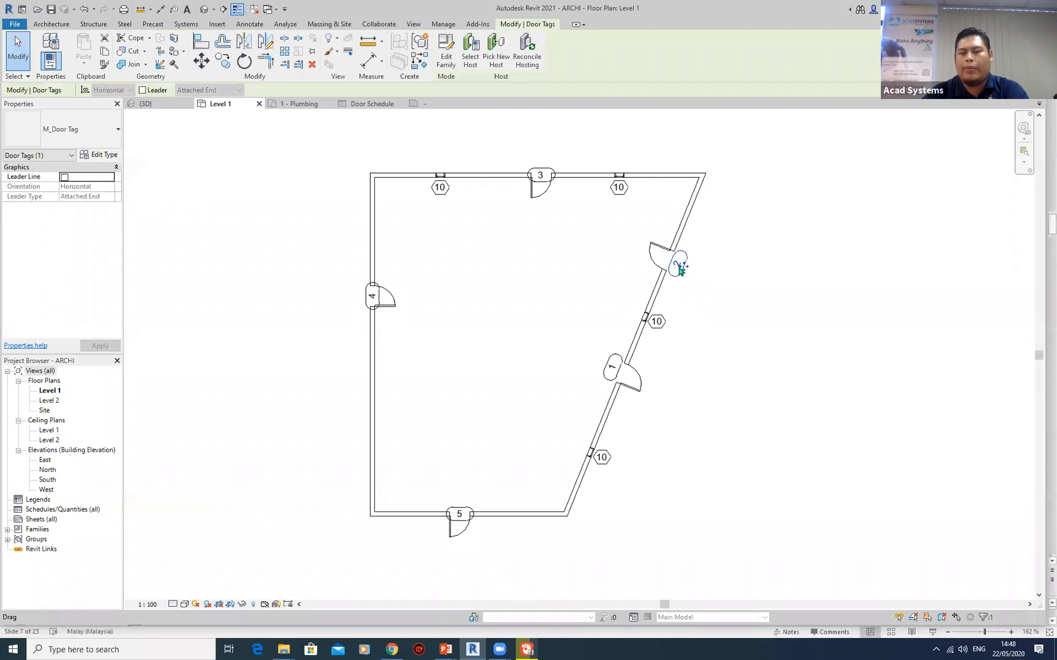
click(440, 59)
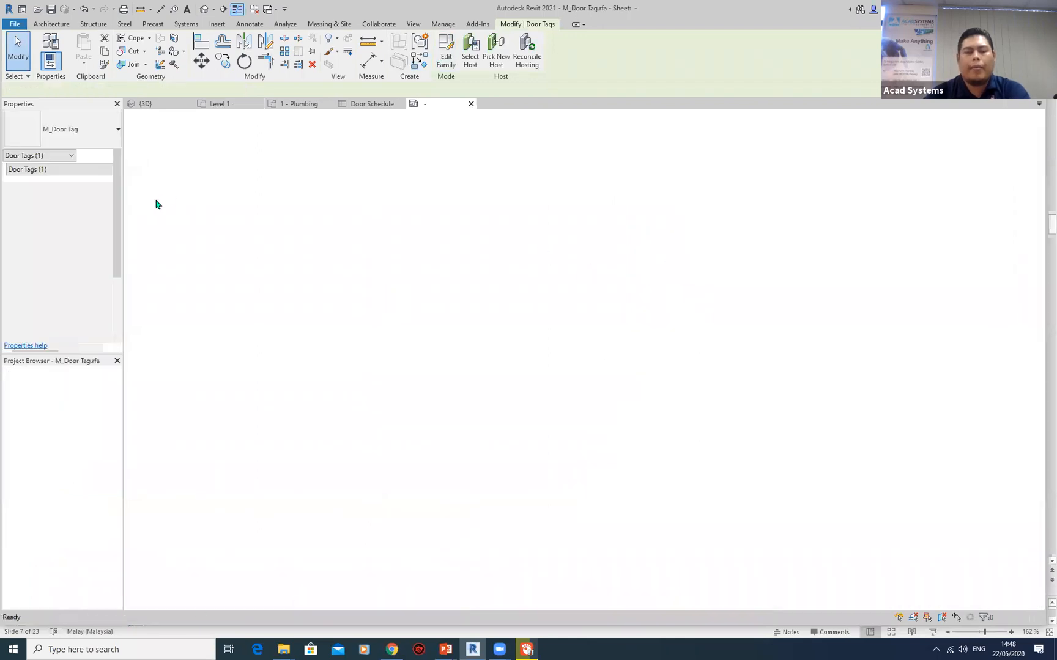
click(67, 177)
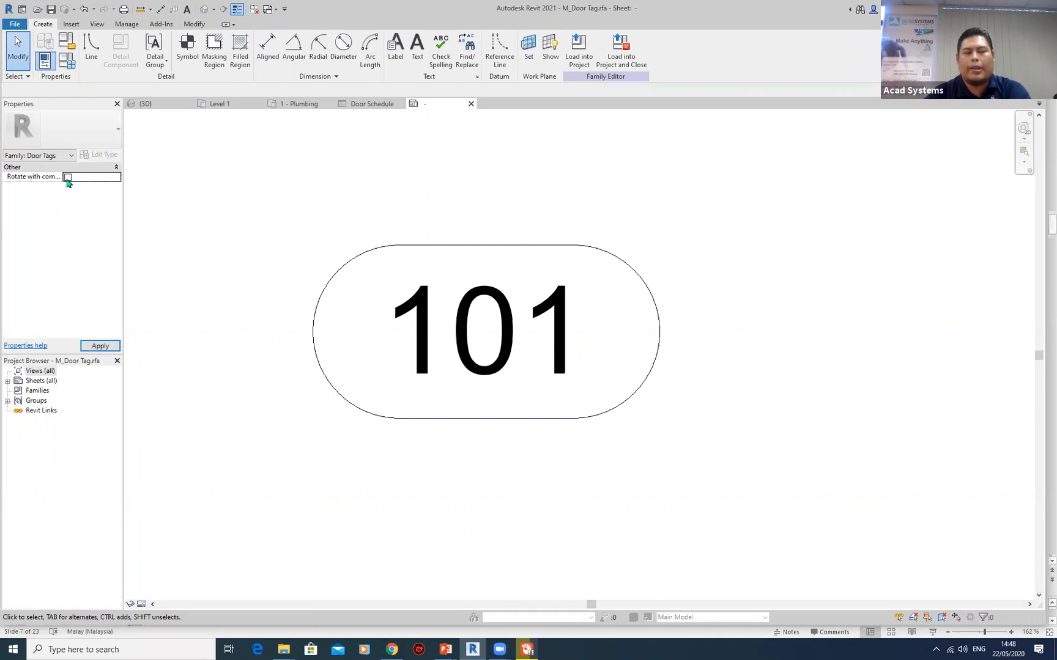
click(578, 47)
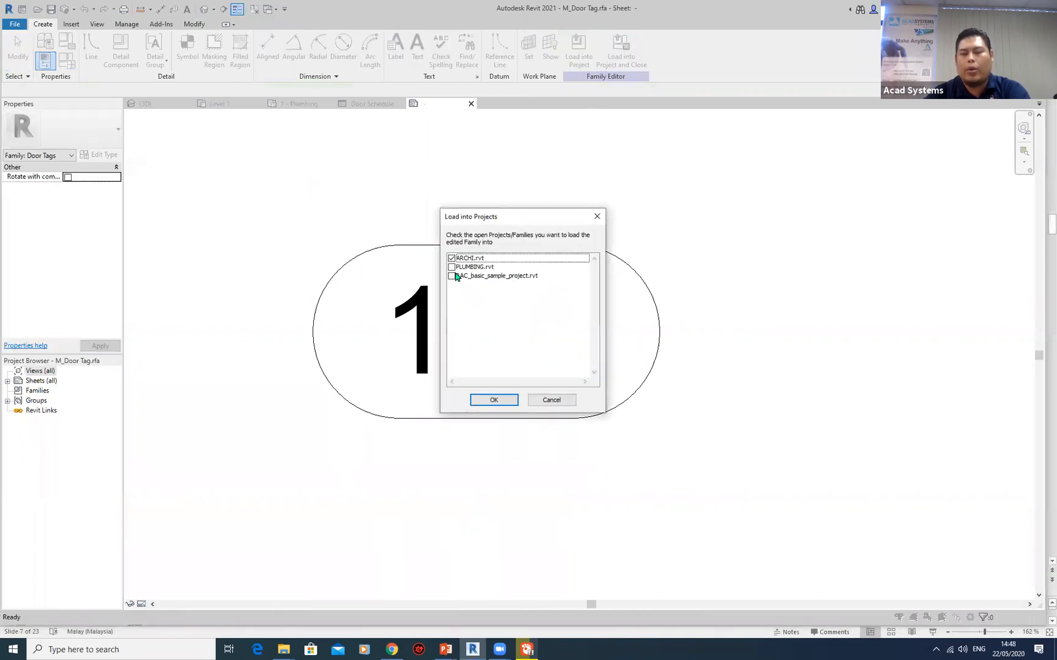
click(493, 400)
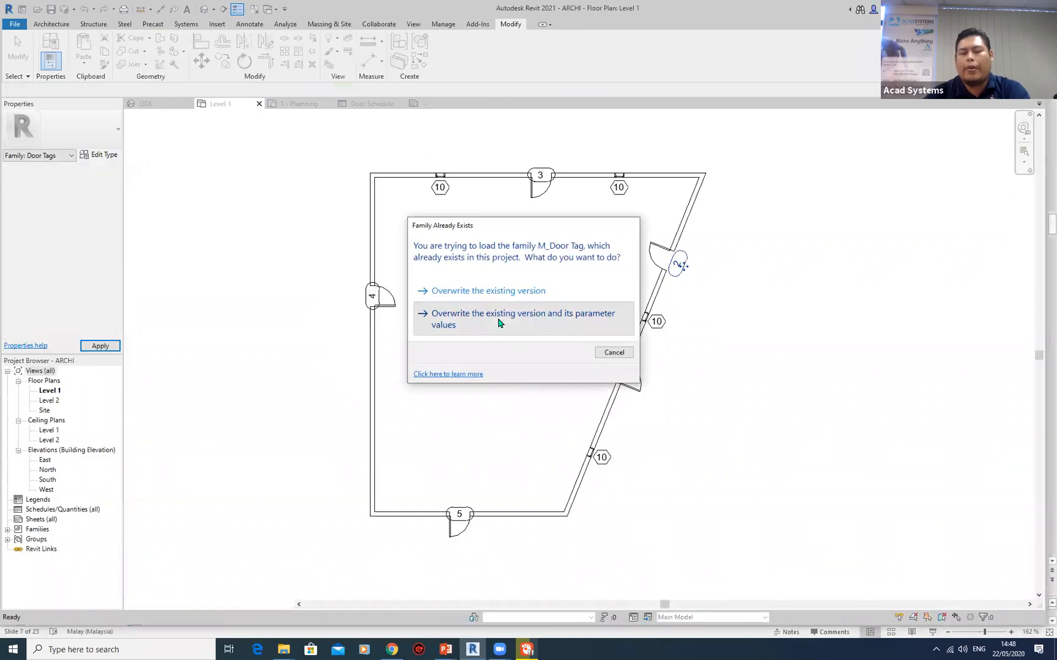
click(500, 318)
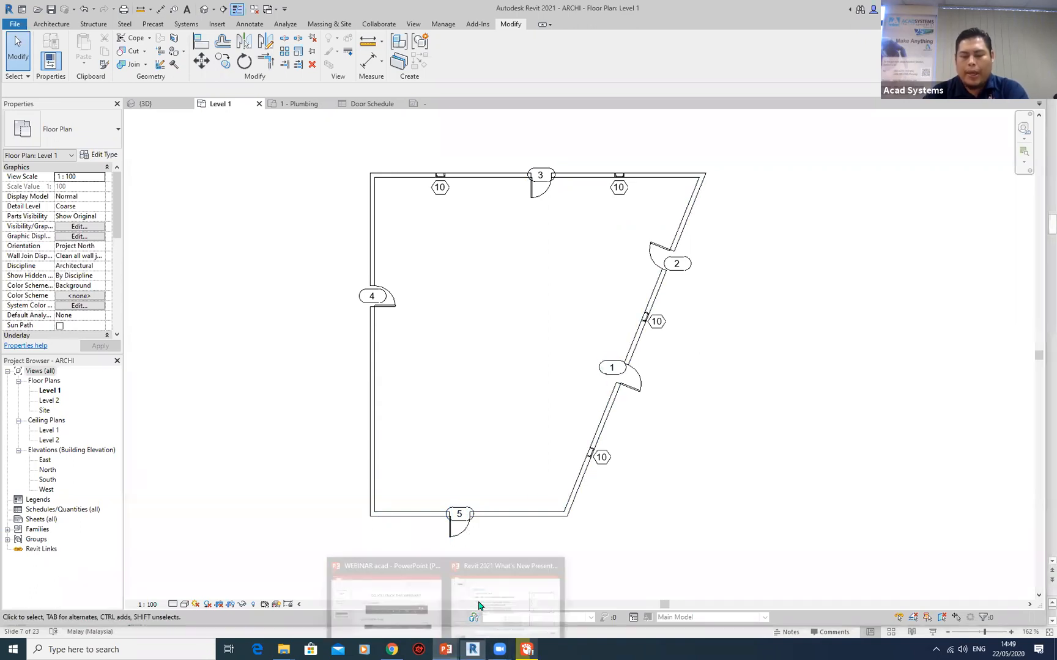
- Switch to the Revit 2021 What's New presentation in PowerPoint and open slide 9 on Generative Design
click(490, 555)
scroll(92, 465, down, 3)
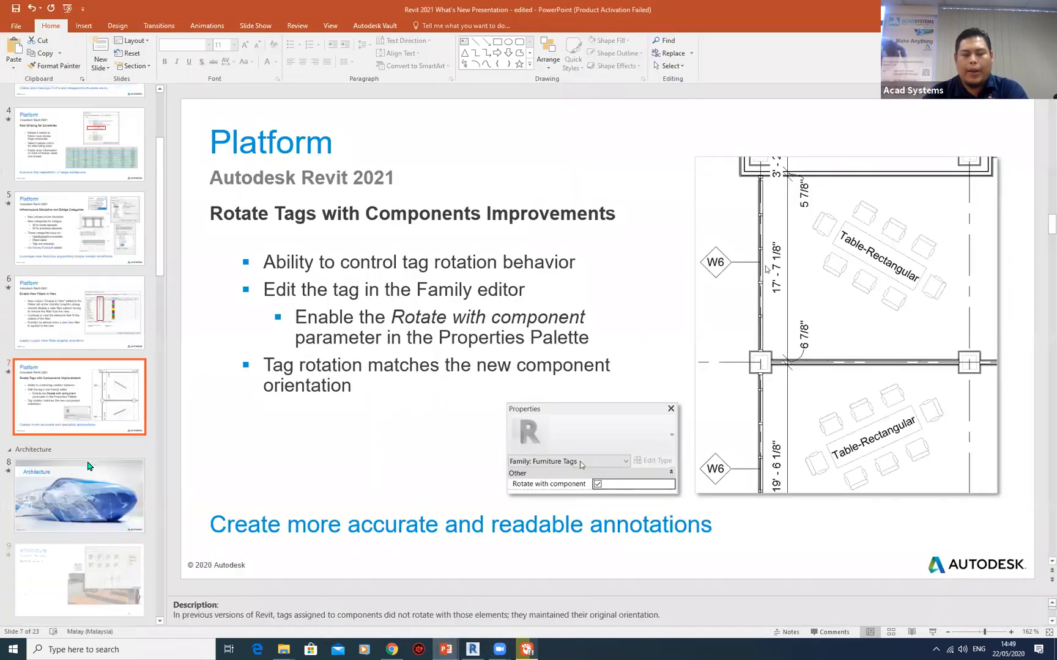
scroll(101, 340, up, 3)
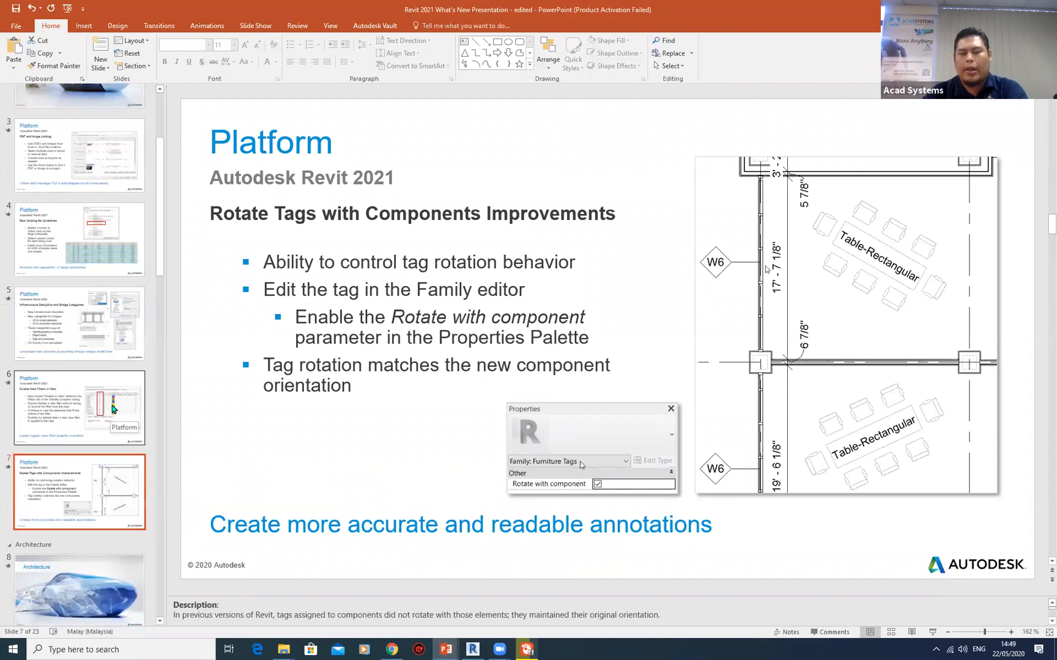
scroll(113, 406, up, 1)
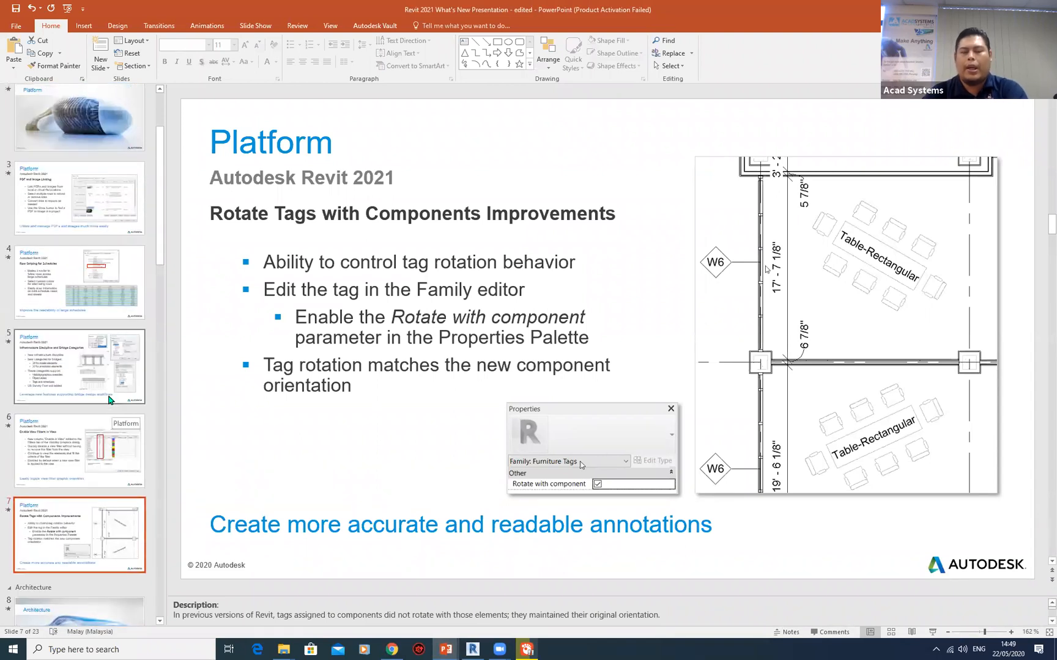
scroll(110, 401, down, 1)
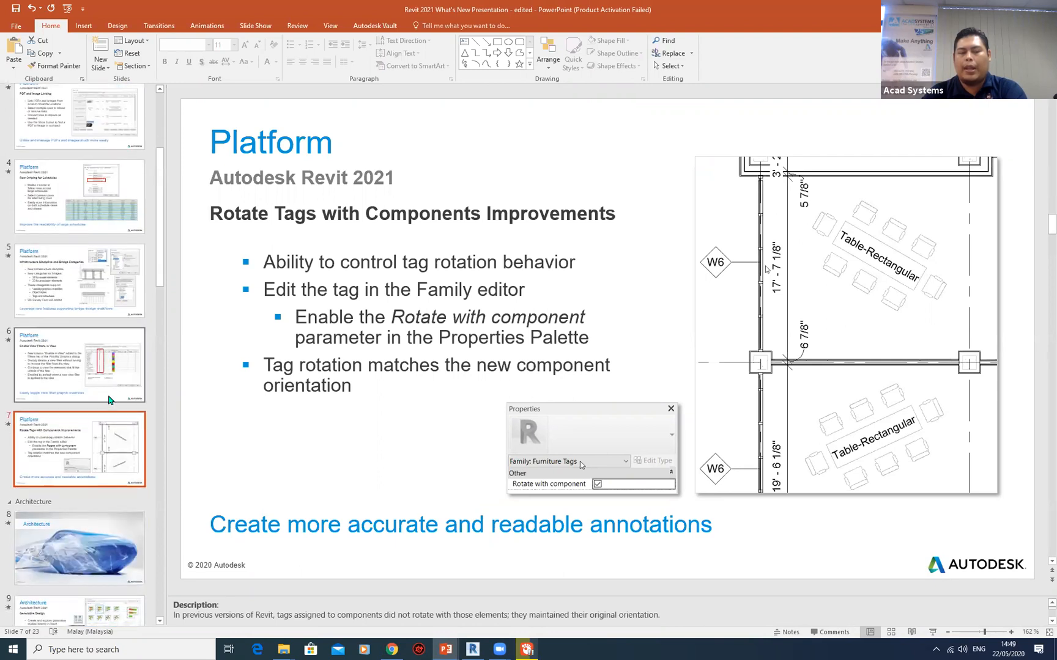
scroll(110, 401, down, 3)
click(123, 406)
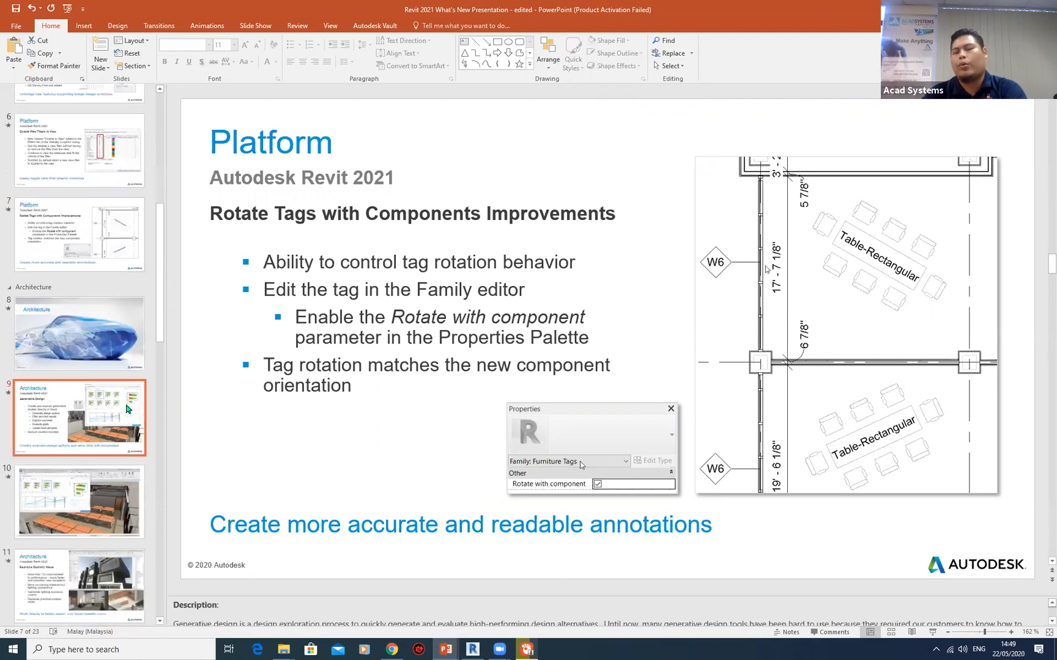
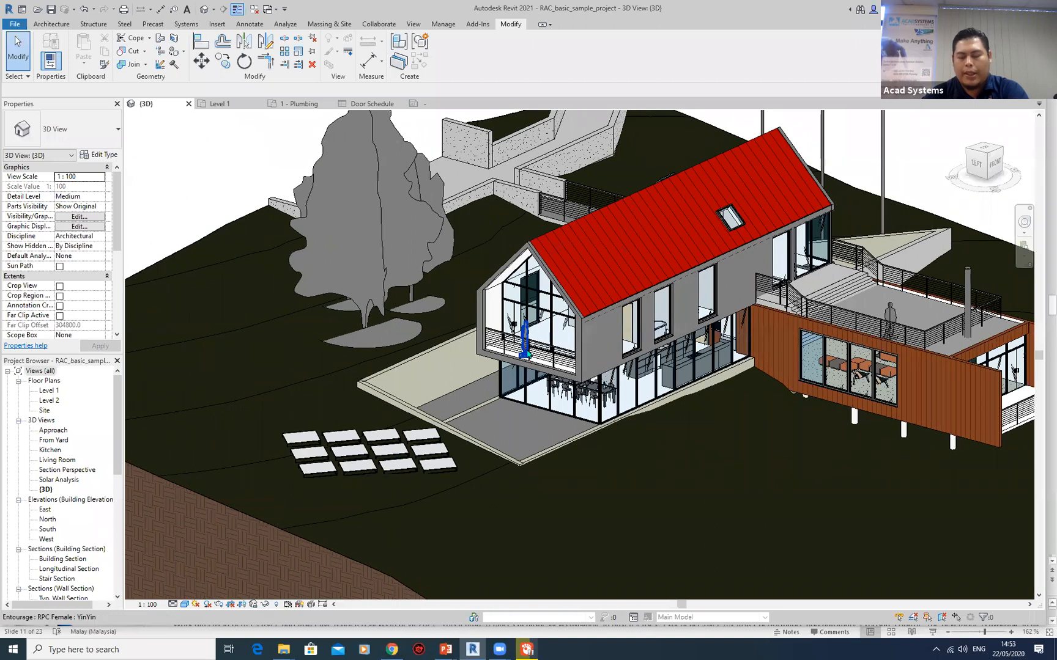
- Set the visual style of the RAC_basic_sample_project 3D view to Realistic
scroll(550, 358, up, 5)
mouse_move(614, 351)
shift+middle_down()
mouse_move(648, 346)
mouse_move(599, 355)
shift+middle_up()
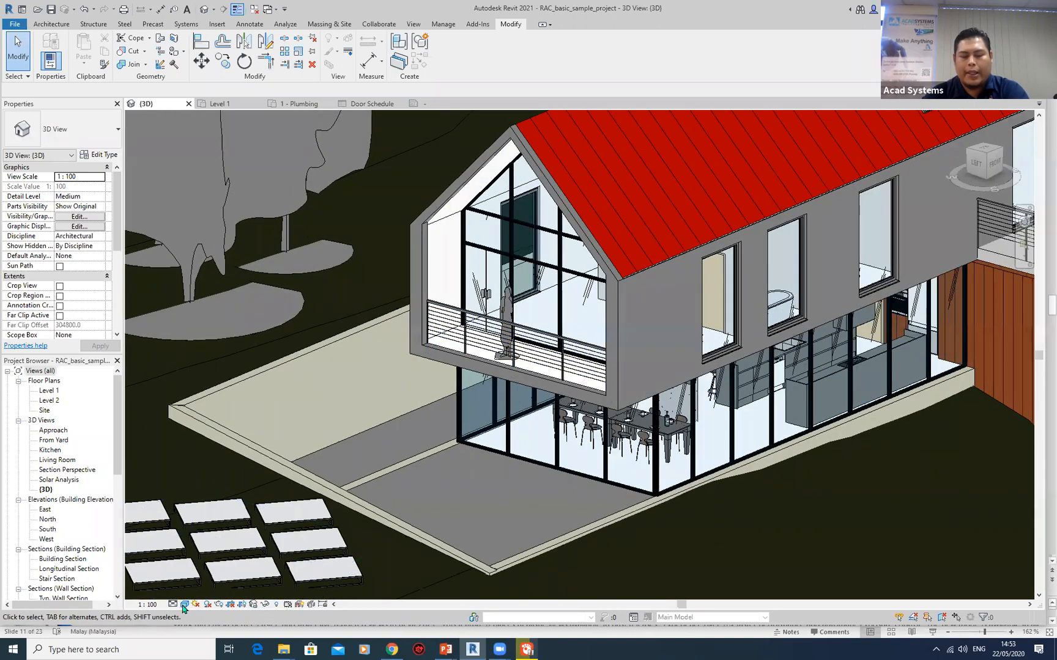
click(185, 606)
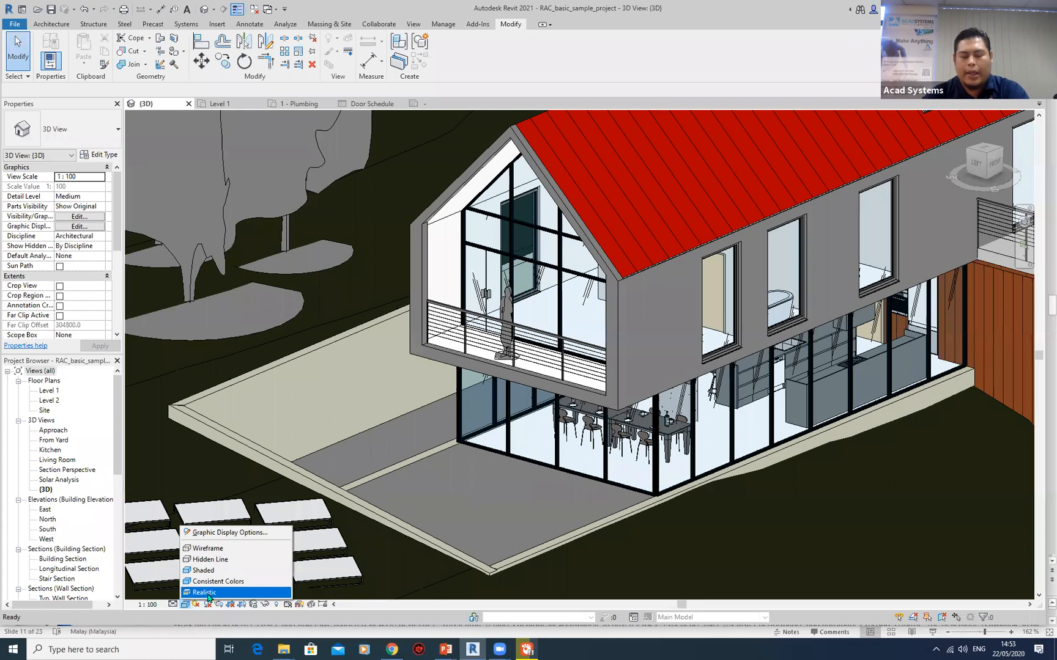
click(206, 593)
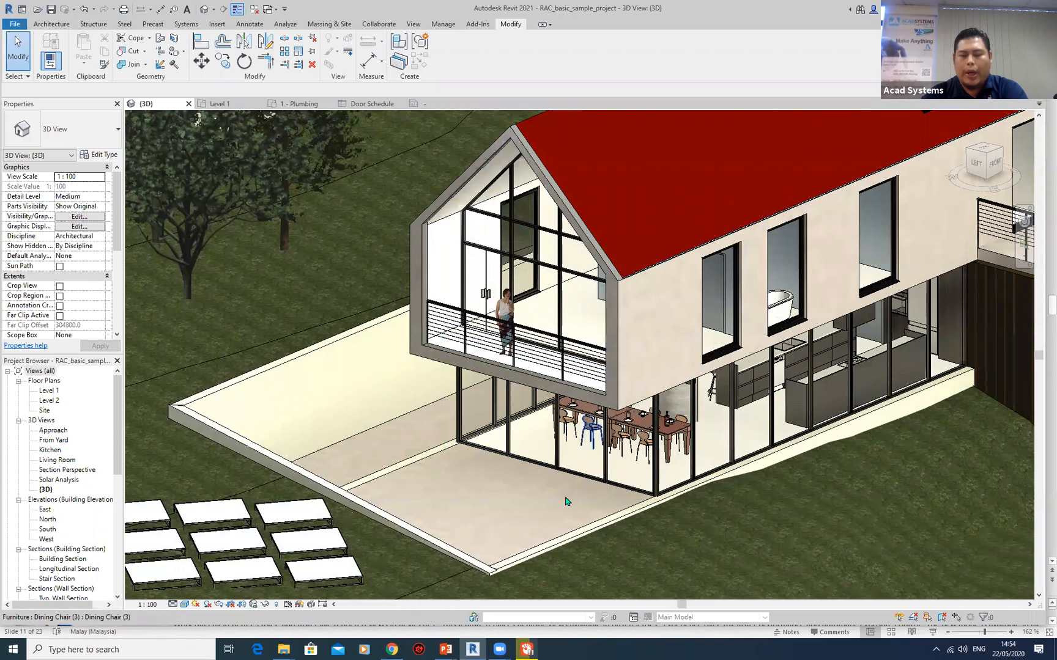
- Examine the house's balcony, facade and glazed dining area up close in the realistic 3D view
scroll(534, 494, up, 2)
shift+middle_drag(542, 497, 545, 401)
middle_drag(717, 403, 684, 411)
scroll(587, 429, down, 1)
middle_drag(663, 456, 727, 461)
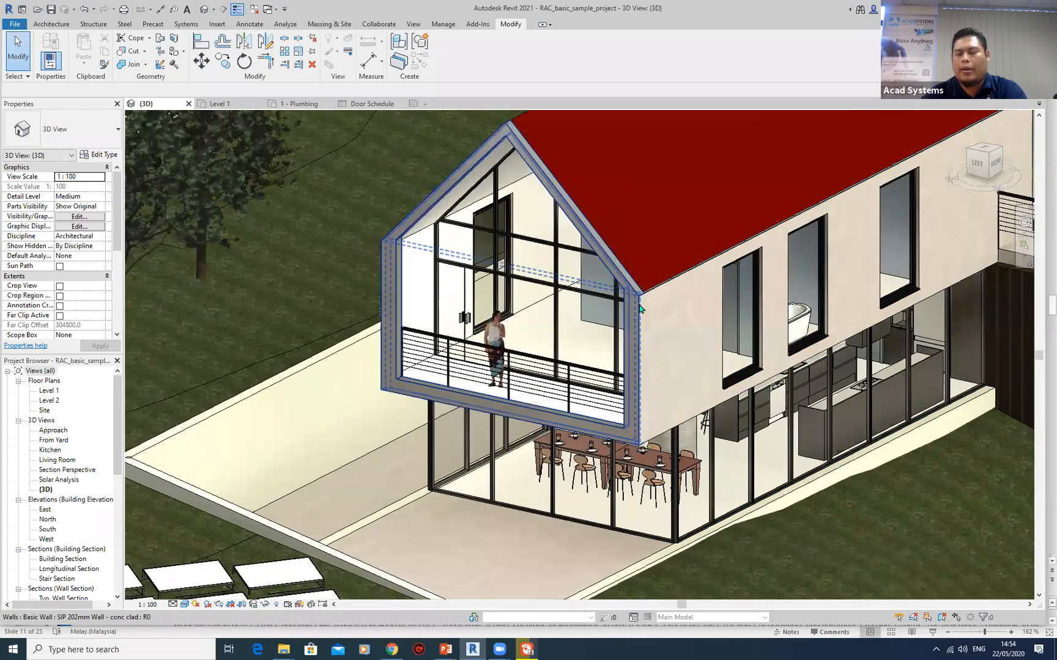
scroll(640, 309, up, 2)
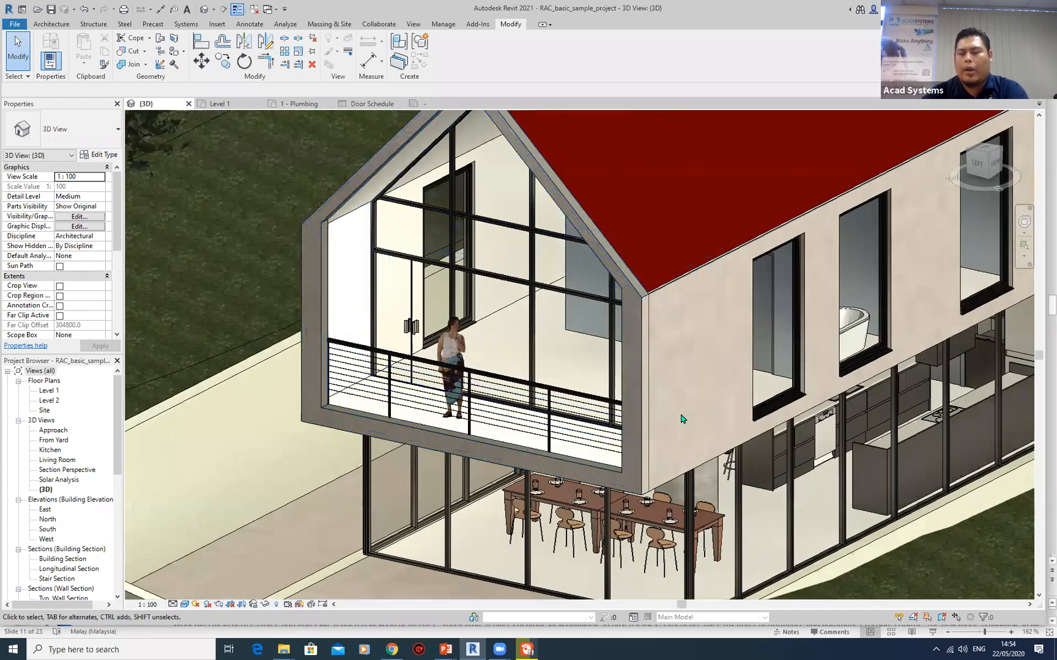
scroll(683, 419, down, 4)
middle_drag(524, 437, 430, 406)
scroll(511, 463, up, 1)
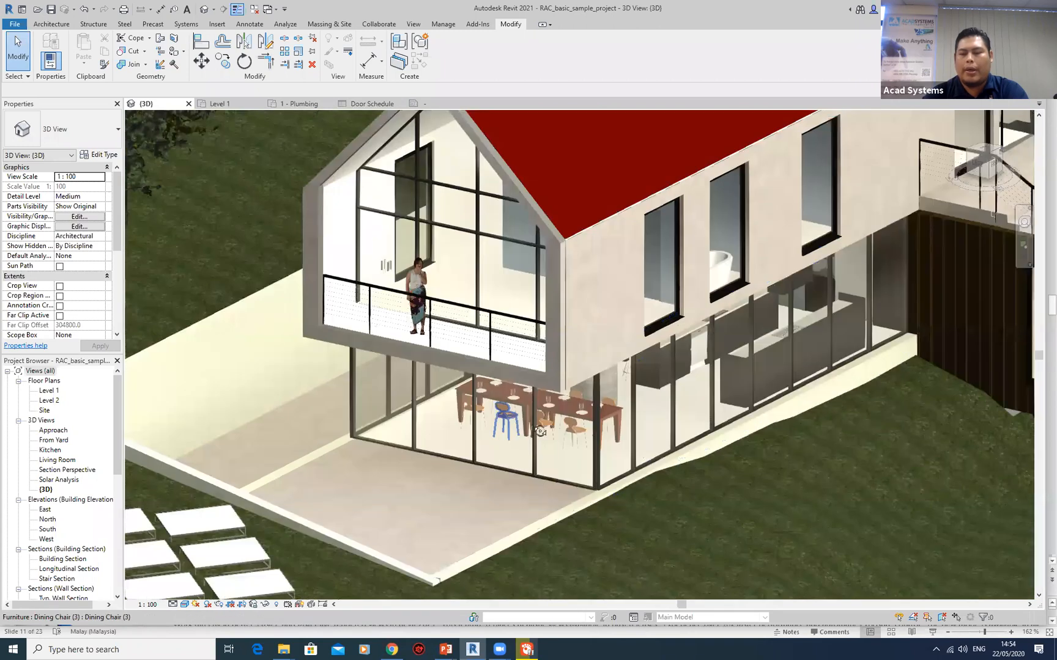
scroll(546, 411, up, 1)
- Turn on shadows in the 3D view and look at the glazed front from near ground level
shift+middle_drag(544, 404, 209, 610)
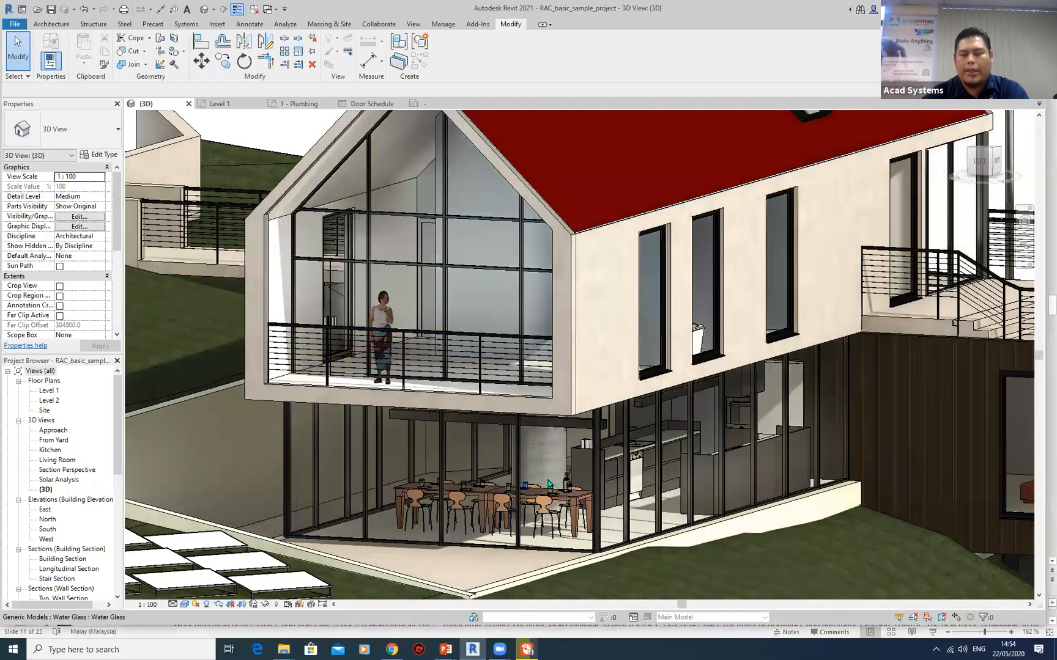
middle_drag(543, 508, 558, 491)
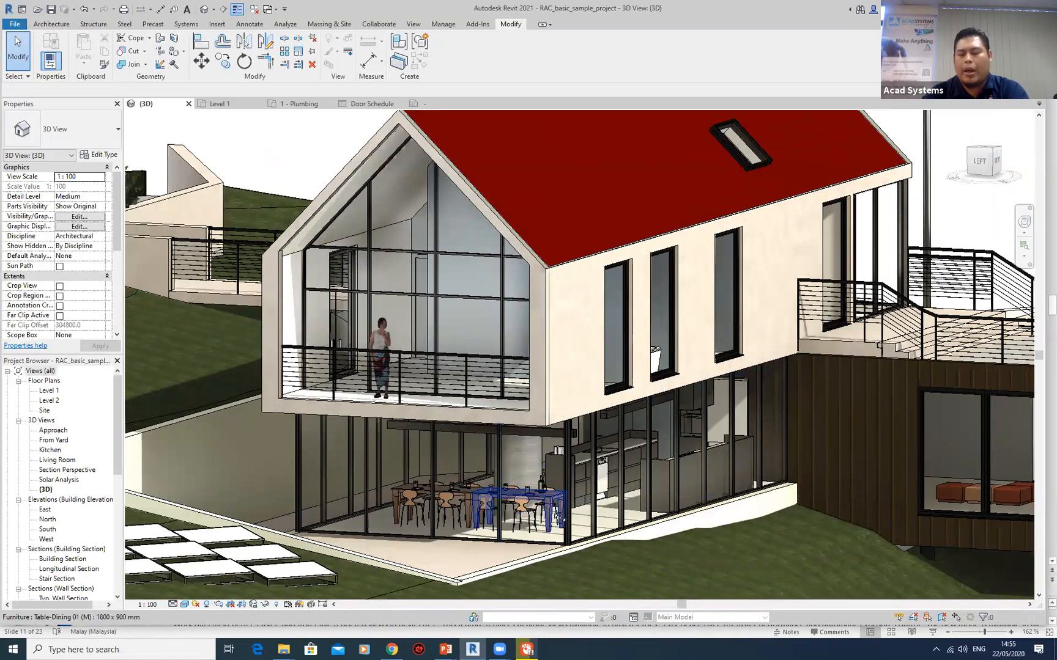
shift+middle_drag(530, 541, 538, 488)
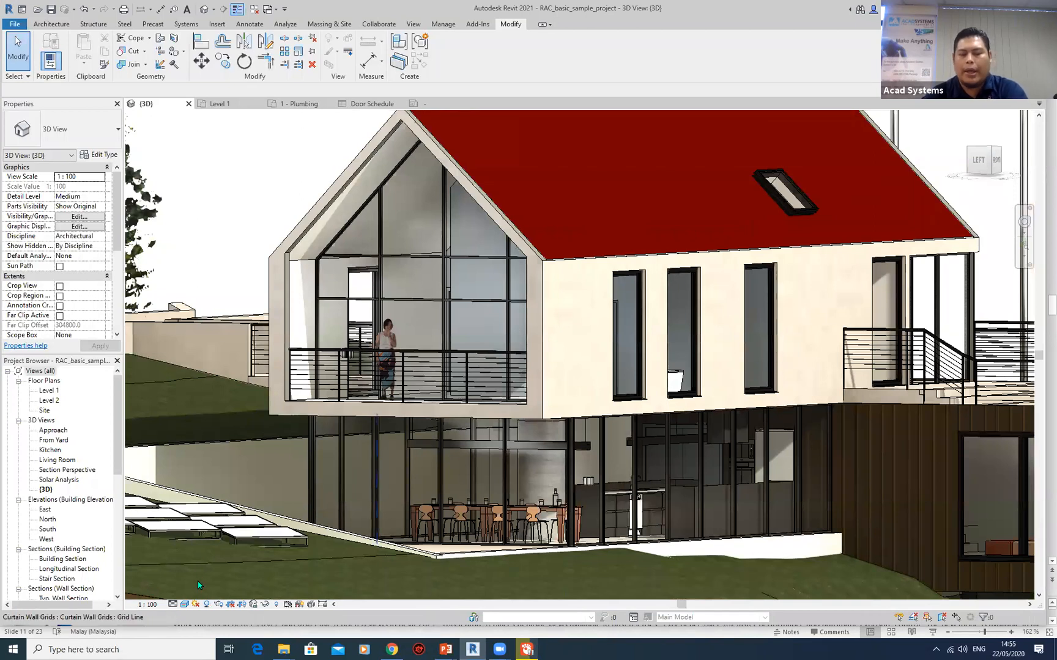
- Set the 3D view's solar study to Still and define the project location by the Default City List
click(195, 604)
click(224, 565)
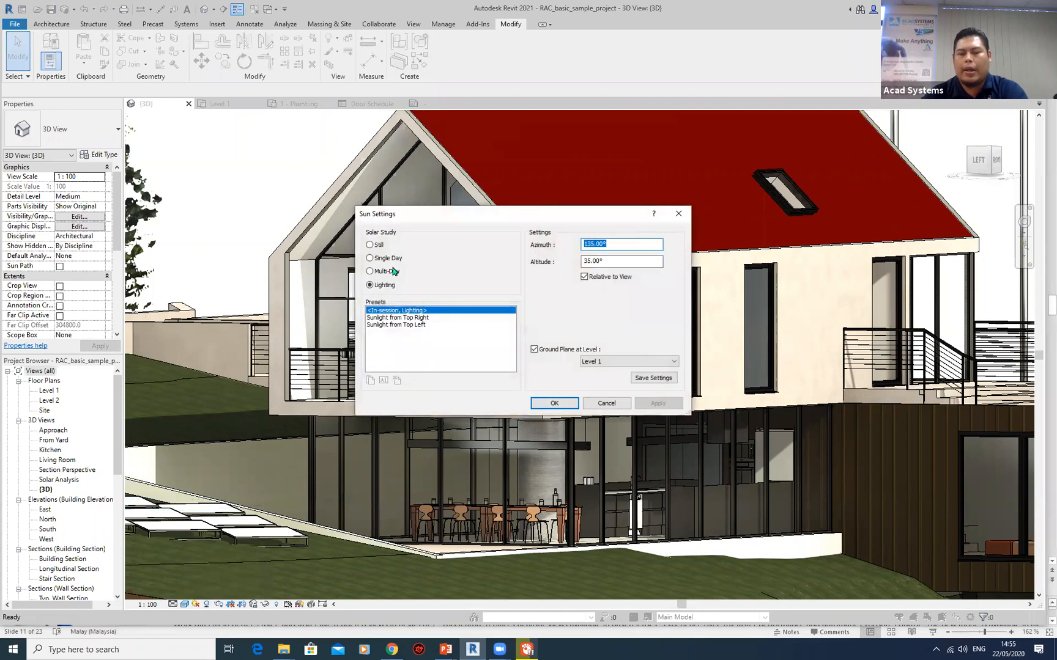
click(378, 245)
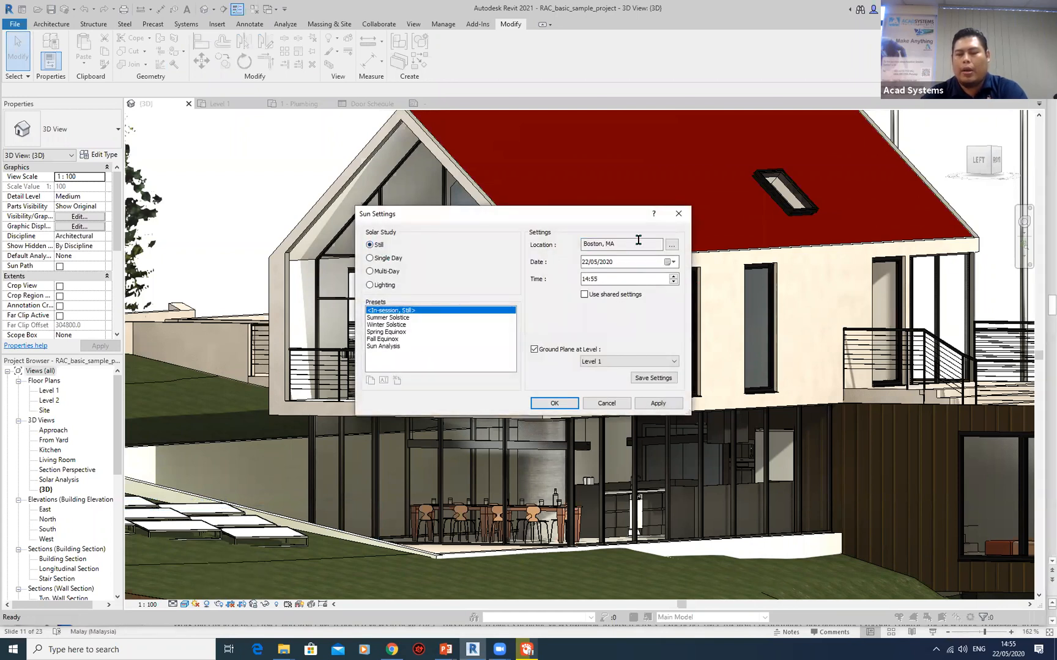
click(671, 246)
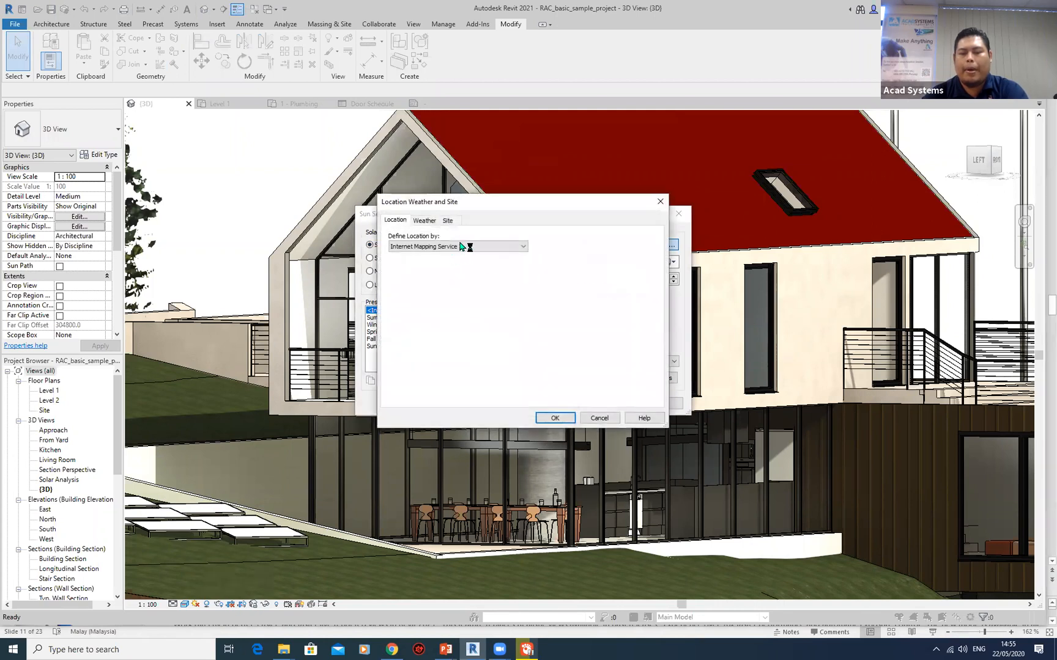
click(465, 247)
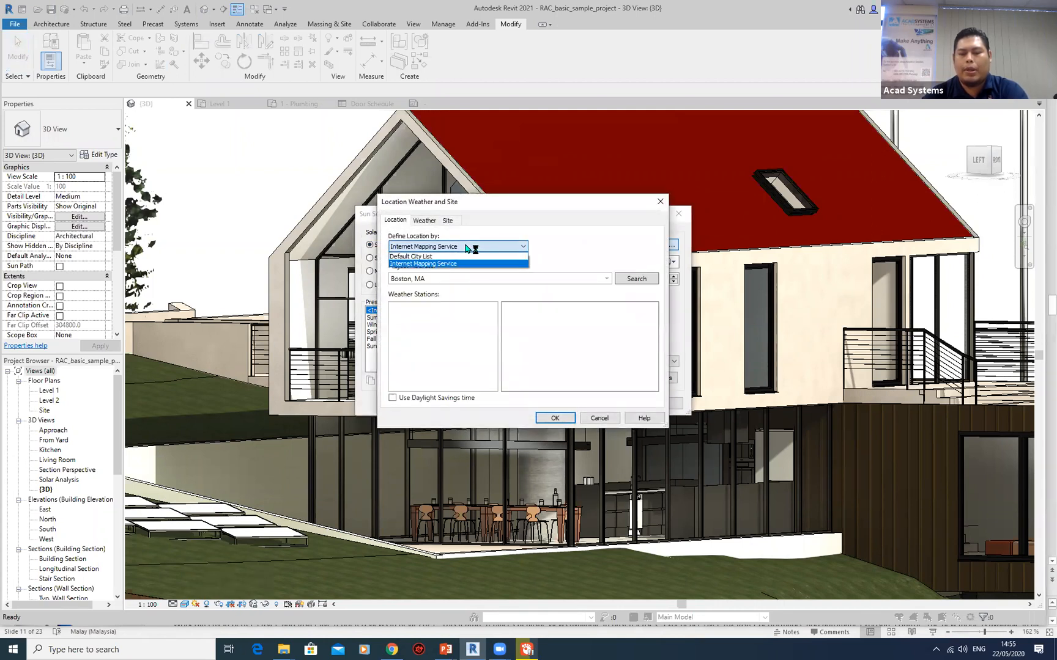
click(444, 262)
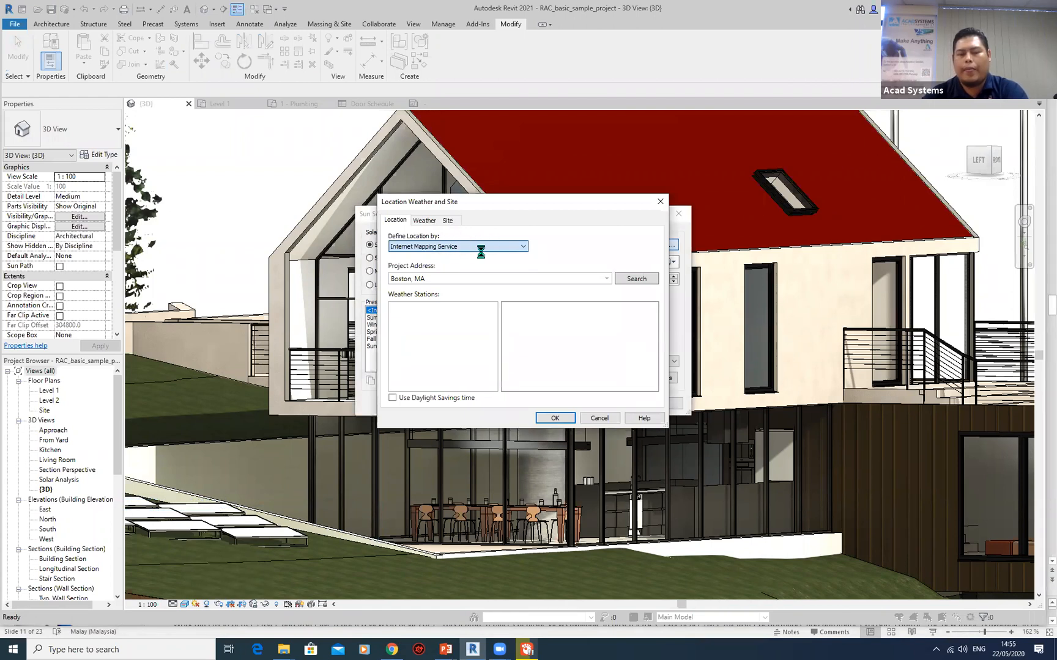
click(523, 246)
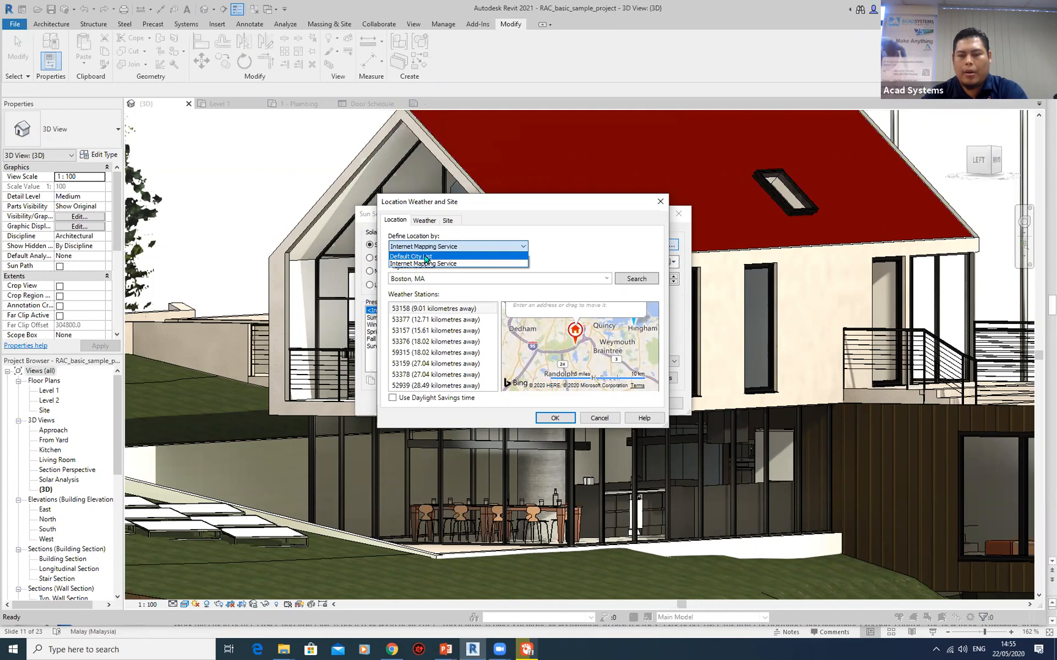
click(426, 257)
click(596, 337)
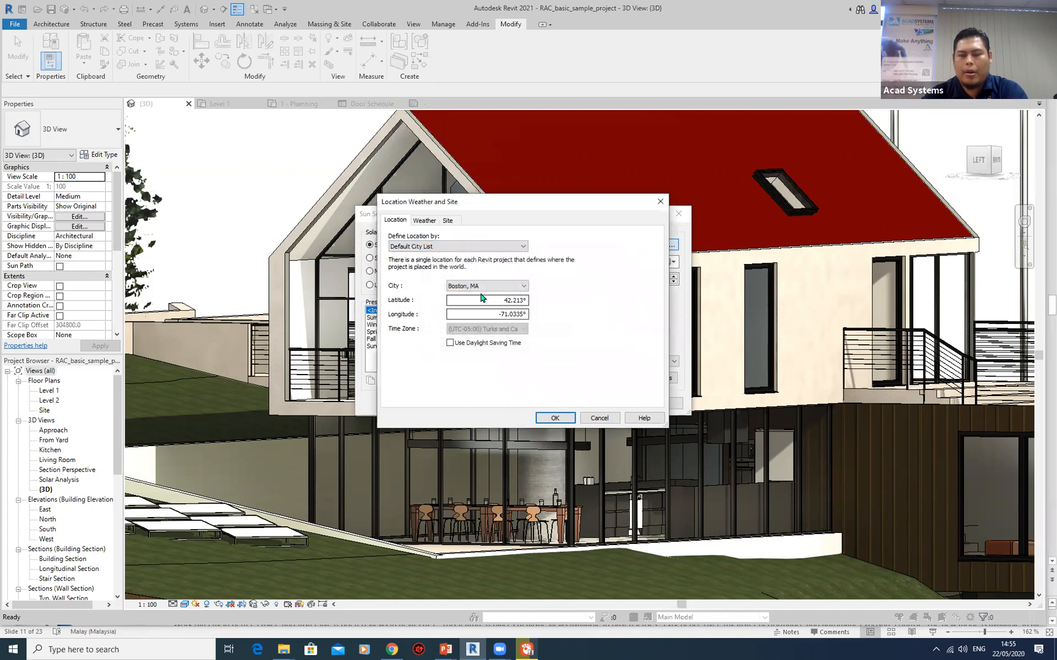
- Set the project city to Kuala Lumpur, Malaysia, and the still sun study's time to 20:55
click(488, 286)
scroll(461, 419, down, 3)
scroll(461, 420, down, 3)
key(k)
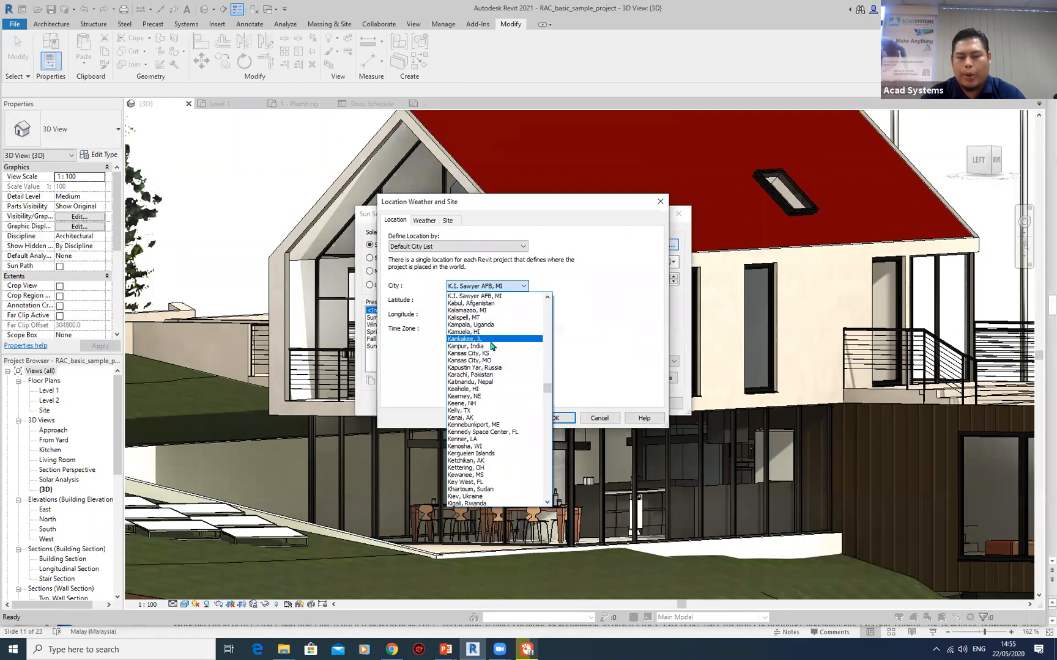
scroll(489, 388, down, 4)
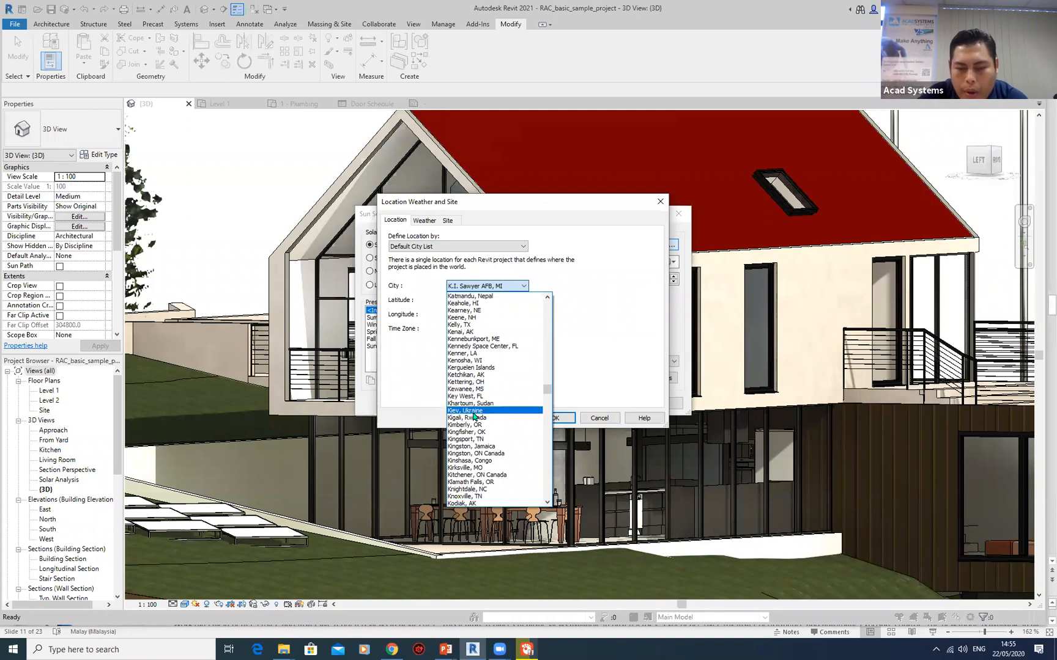
scroll(474, 417, down, 5)
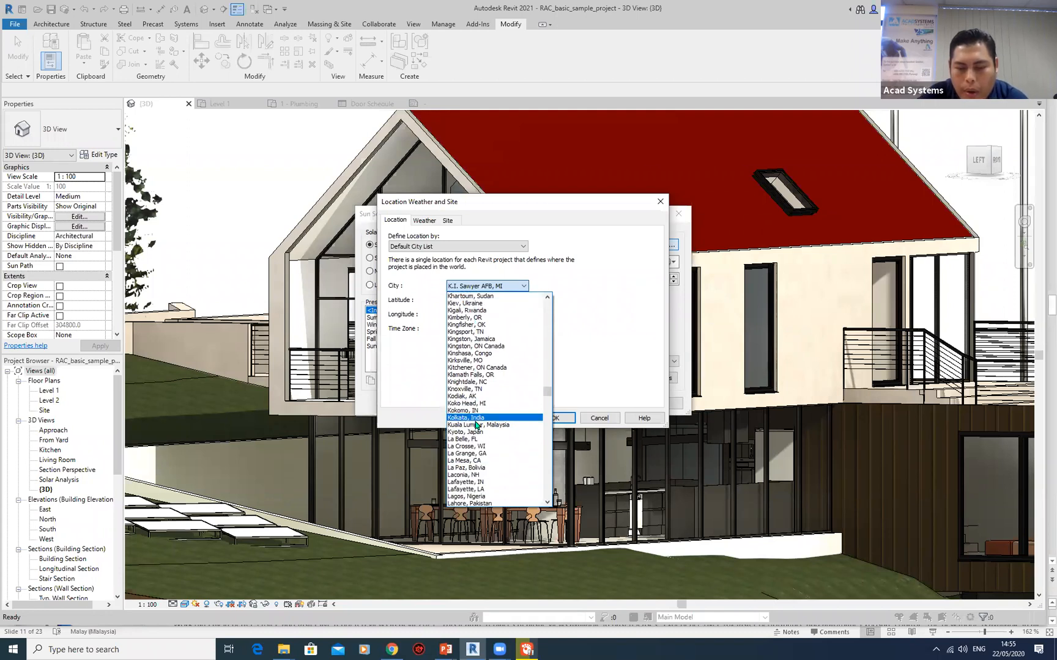
click(478, 425)
click(555, 418)
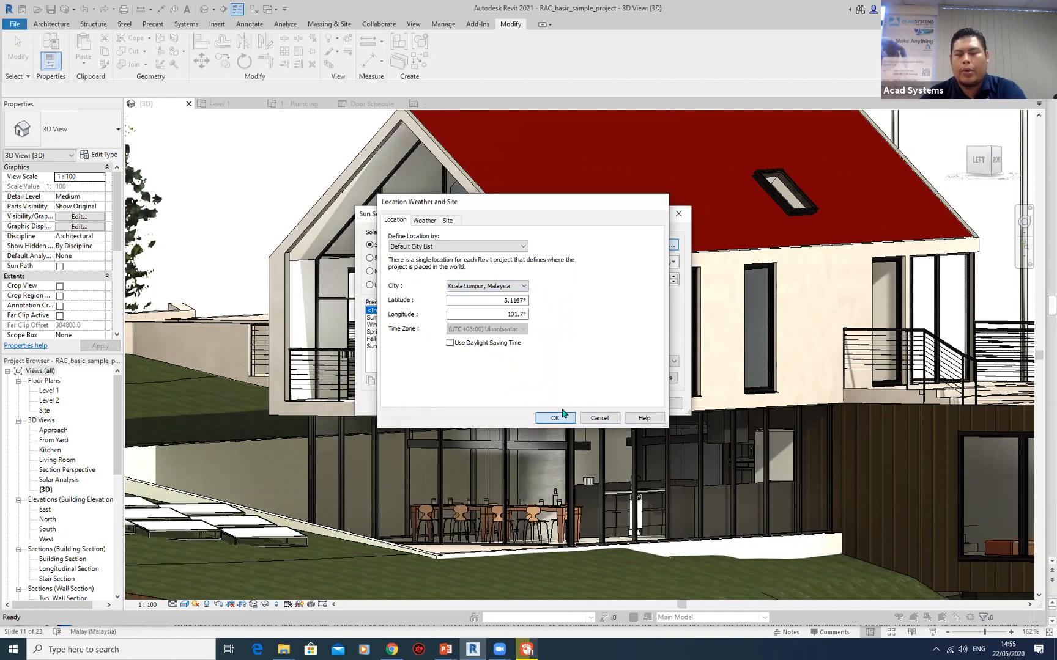
click(673, 278)
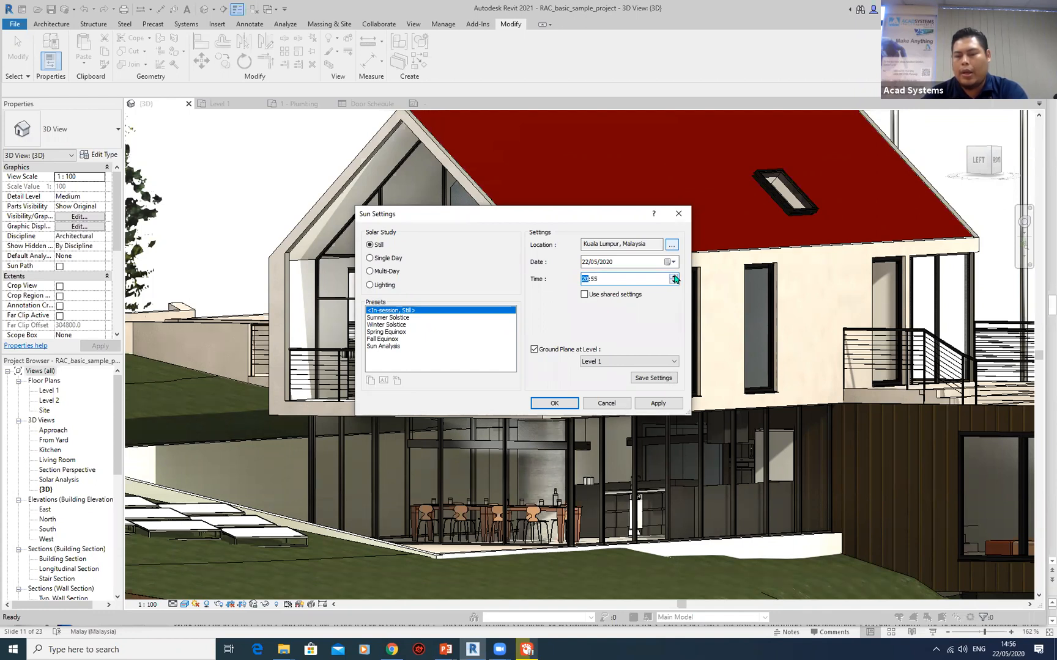
click(555, 404)
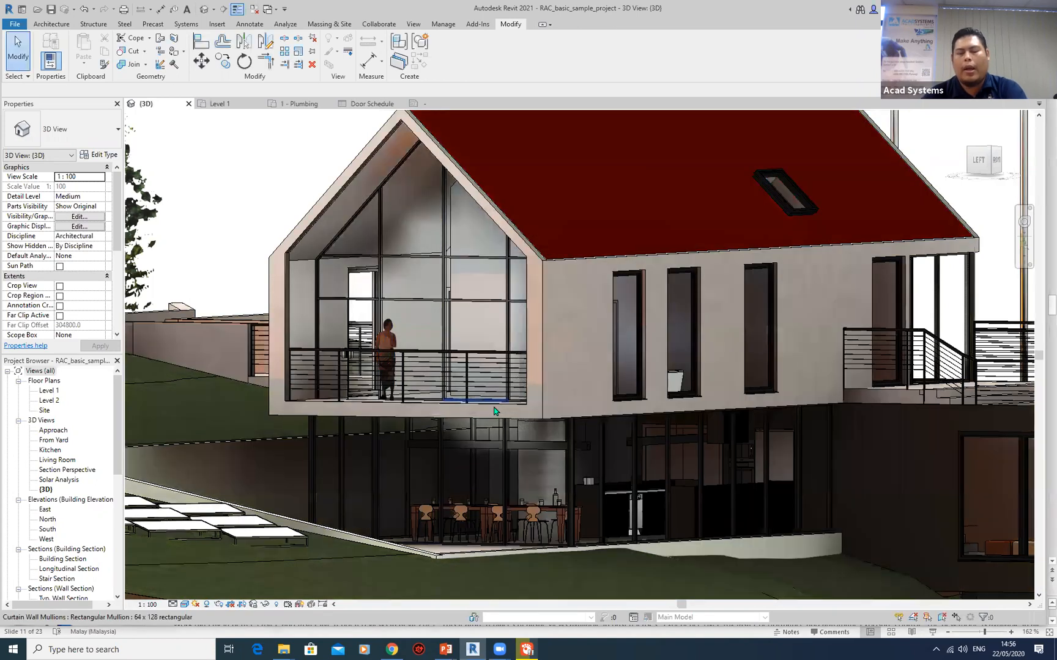
- Examine the lighting on the house's glazed gable, dining area, side facade and terrace from high and low angles
middle_drag(520, 413, 566, 399)
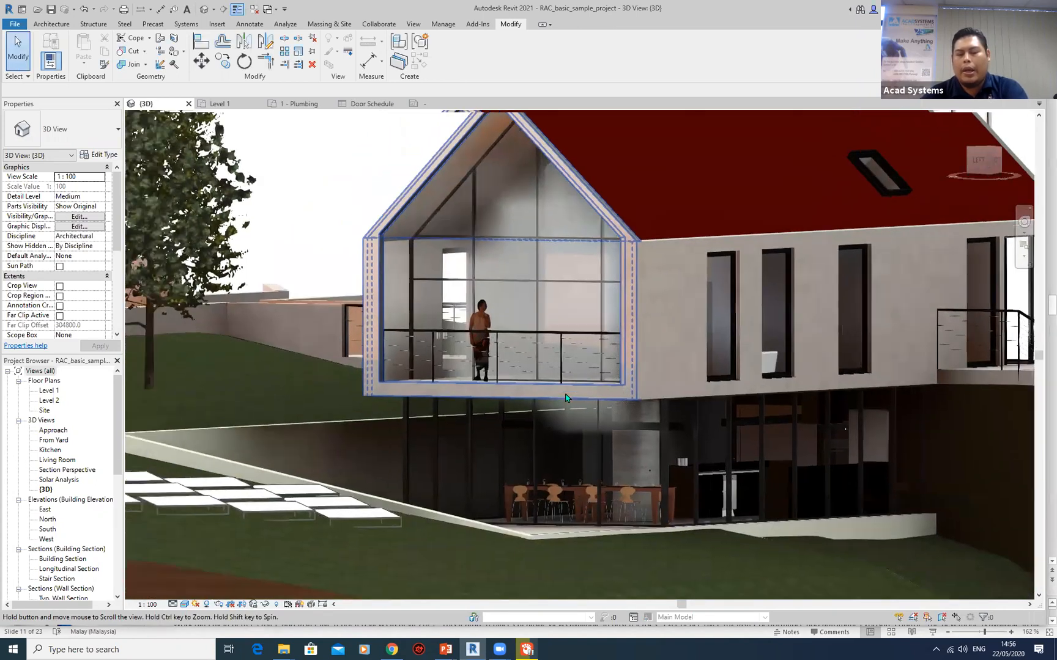
scroll(531, 404, down, 3)
mouse_move(534, 437)
shift+middle_down()
mouse_move(537, 452)
mouse_move(567, 459)
mouse_move(531, 465)
mouse_move(517, 438)
shift+middle_up()
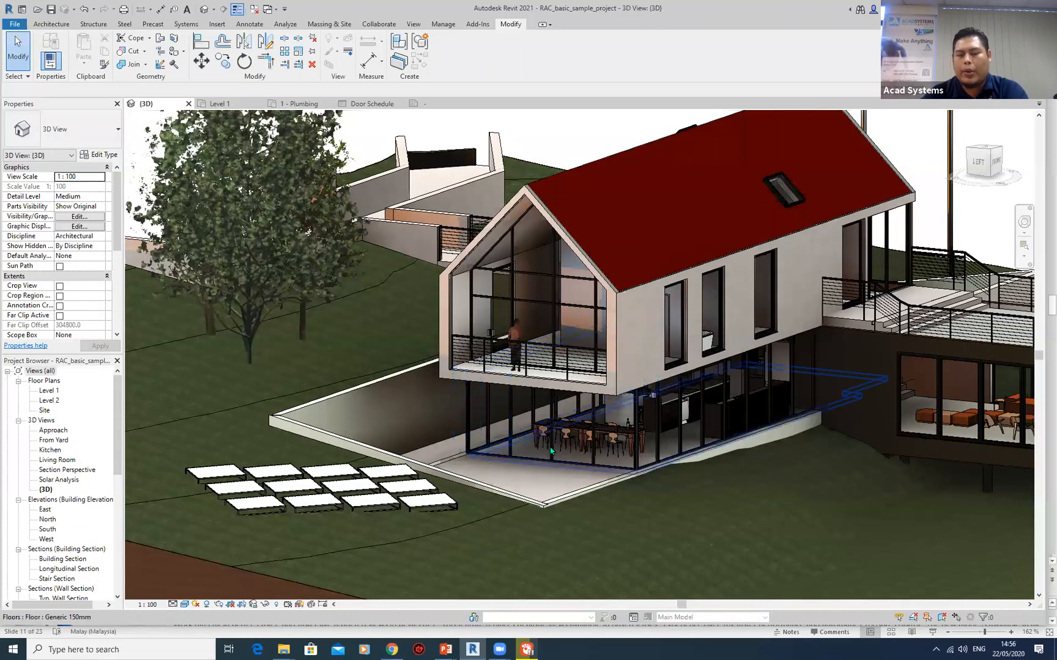
scroll(570, 452, up, 1)
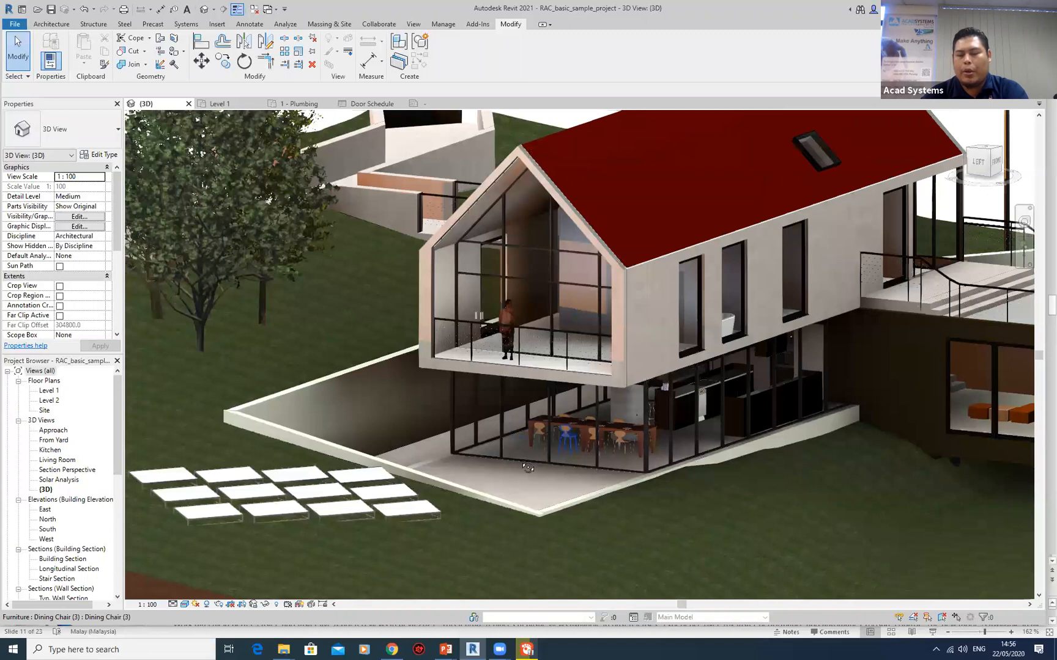
scroll(584, 432, up, 1)
shift+middle_drag(584, 432, 556, 499)
scroll(571, 490, down, 3)
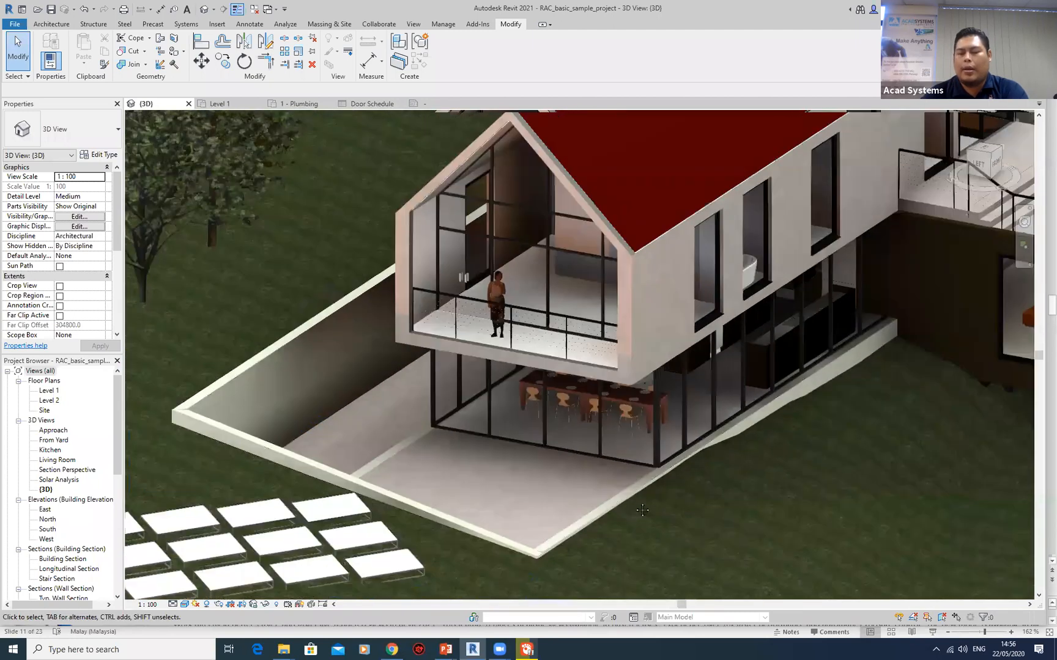
middle_drag(631, 500, 626, 486)
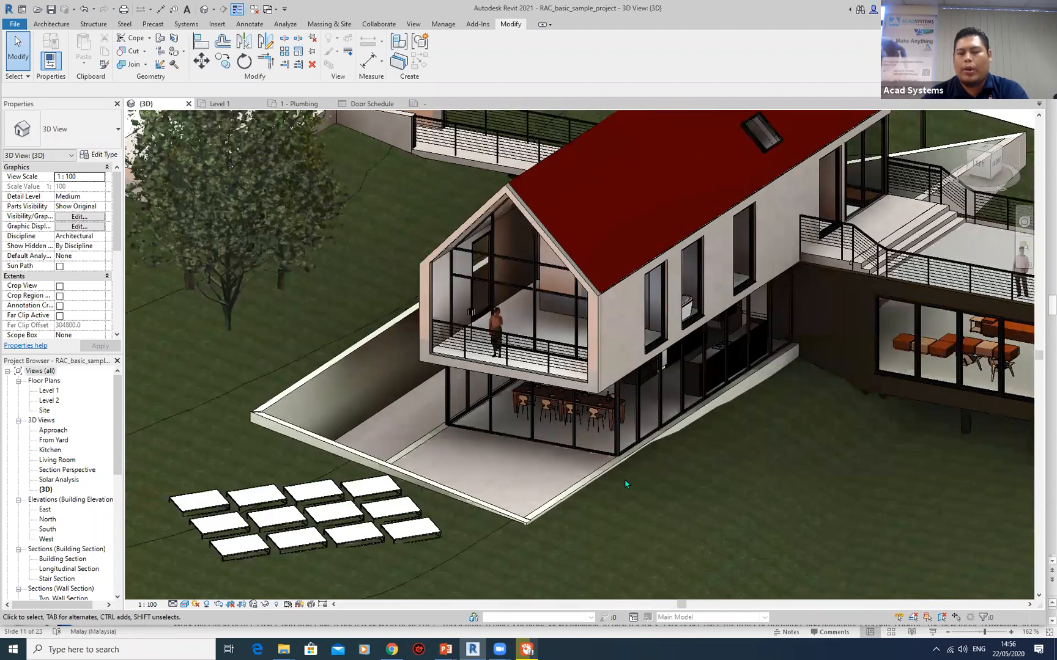
shift+middle_drag(610, 497, 632, 461)
scroll(599, 451, up, 2)
middle_drag(552, 481, 471, 498)
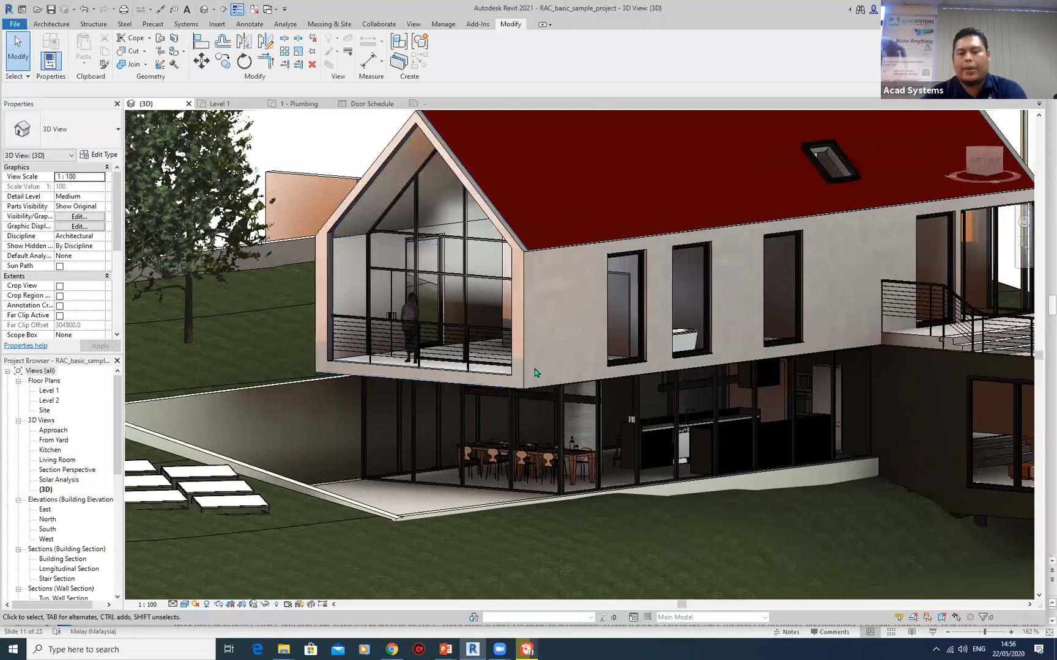
scroll(542, 376, down, 3)
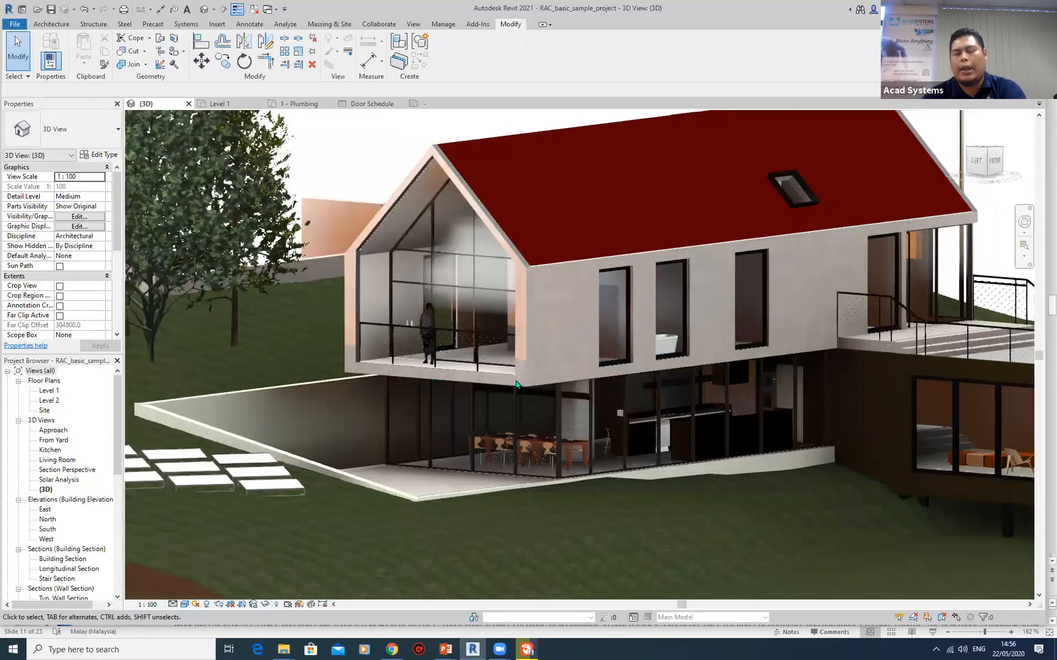
shift+middle_drag(576, 386, 495, 381)
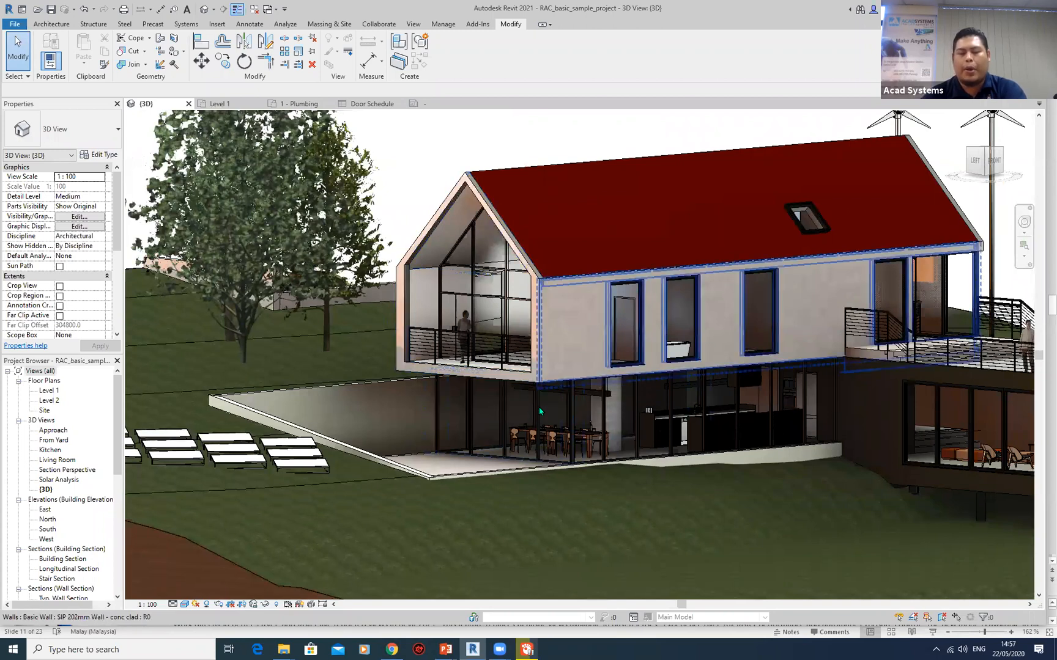
scroll(524, 444, up, 2)
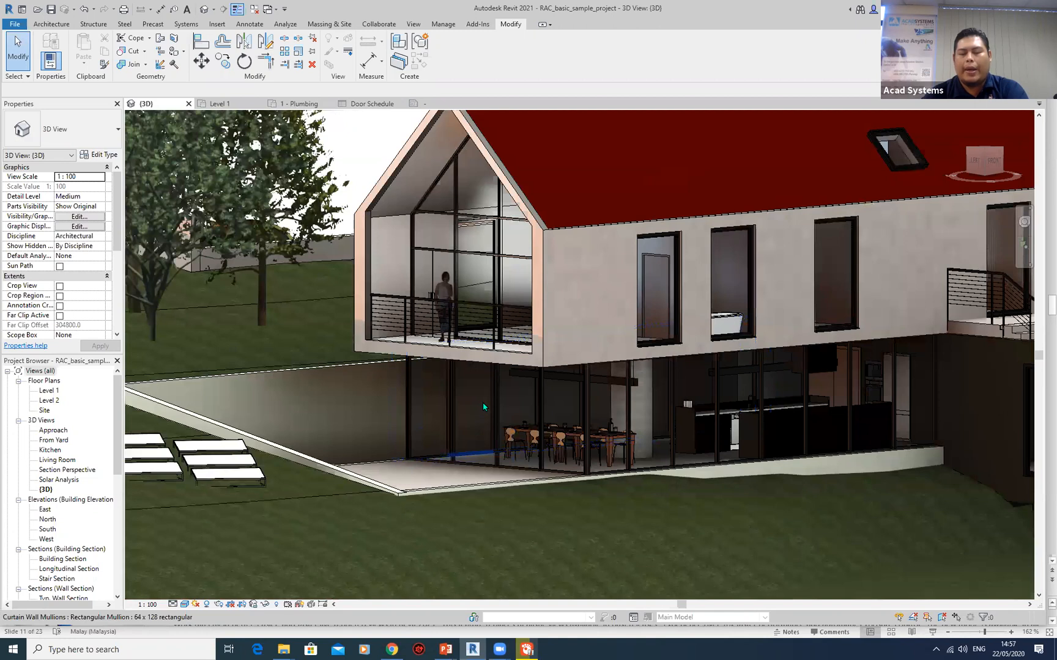
scroll(471, 553, down, 3)
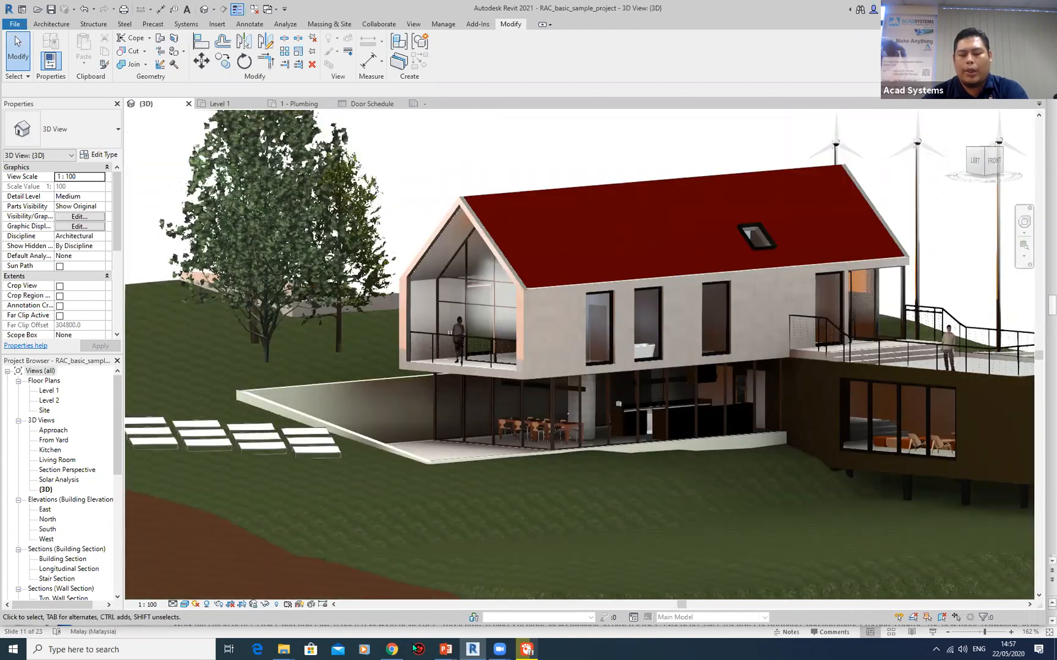
- Switch to the Revit 2021 What's New presentation in PowerPoint and open slide 12 on Slanted Walls
click(445, 648)
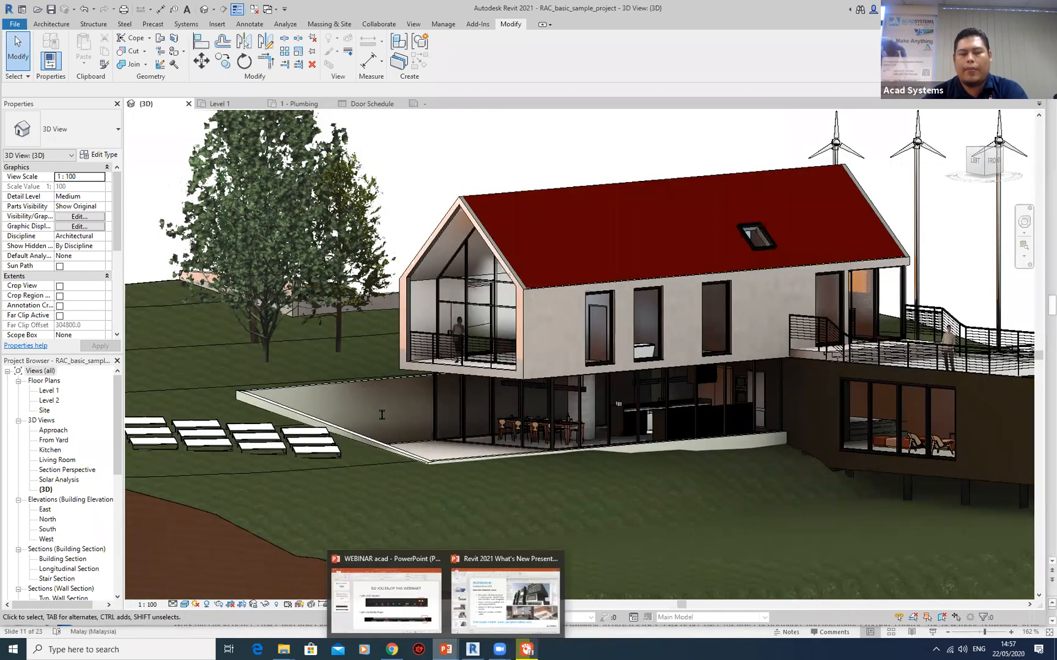
scroll(92, 440, down, 1)
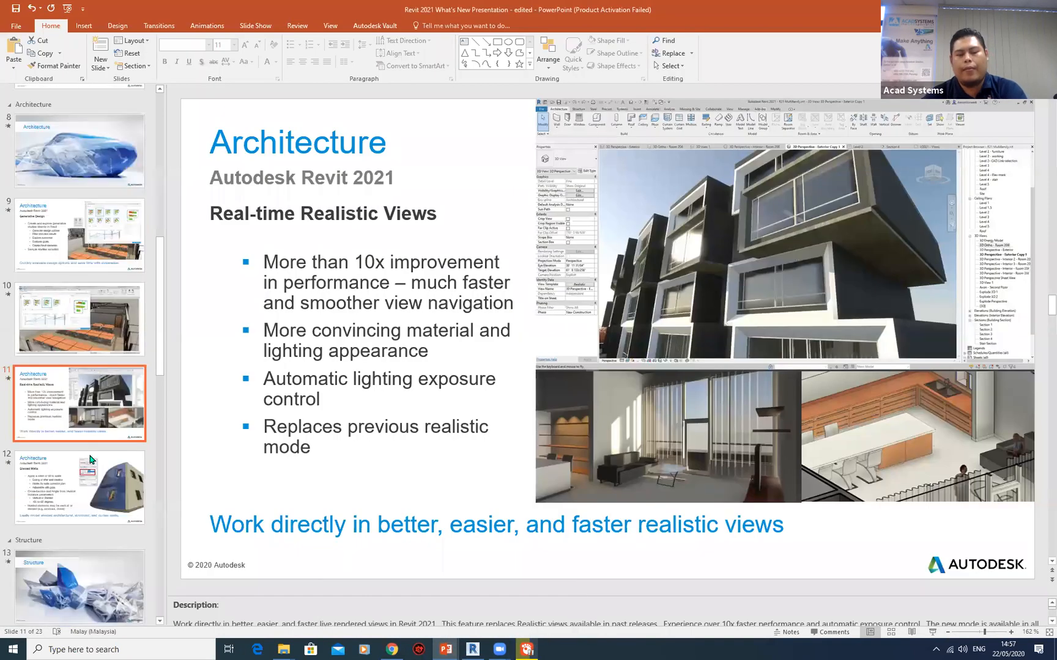
click(91, 455)
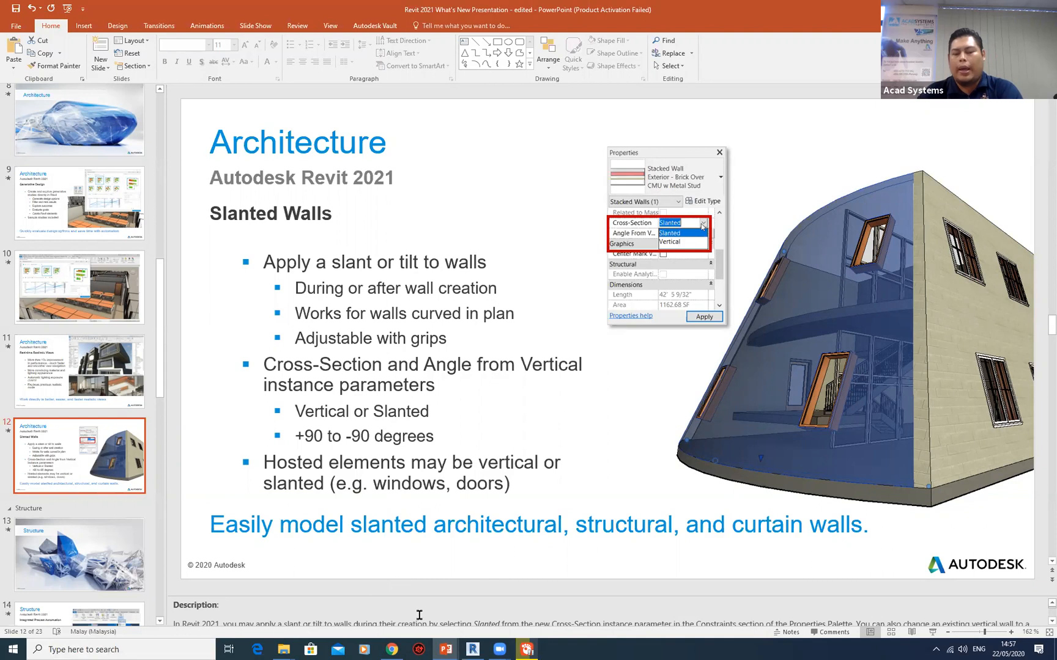
- Switch back to Revit and delete all the walls, doors and tags from the ARCHI project's Level 1 floor plan
key(alt+Tab)
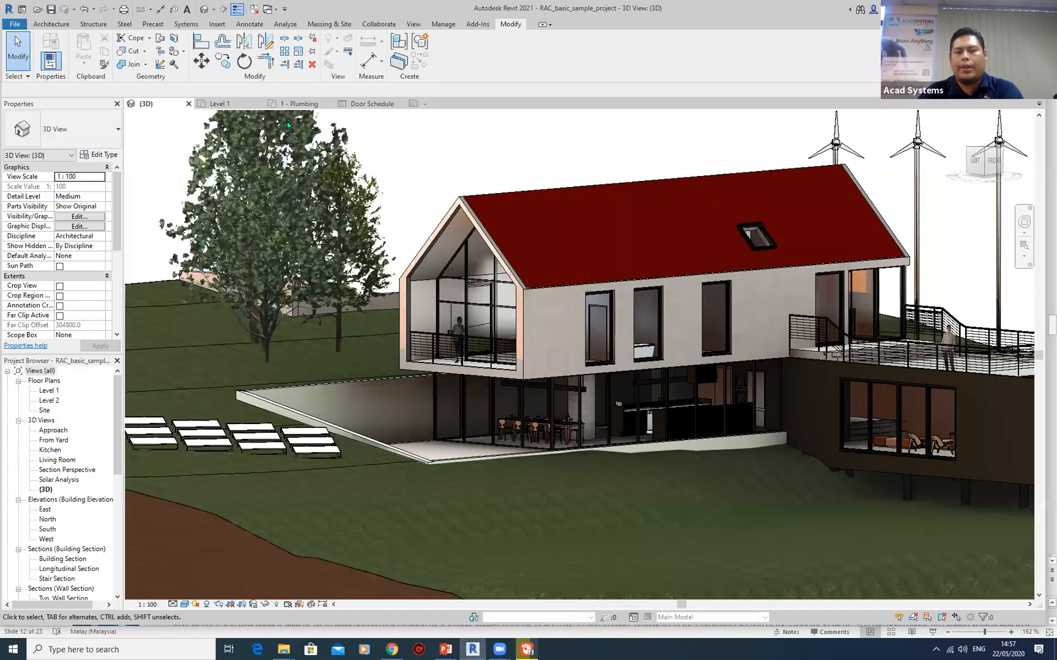
click(236, 107)
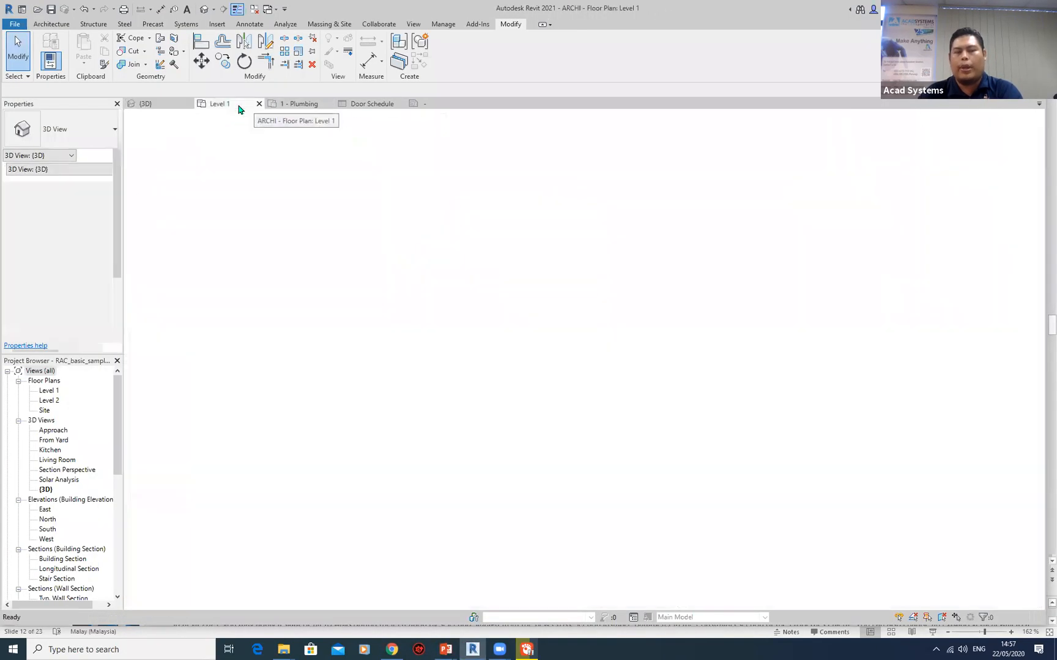
scroll(647, 314, down, 3)
drag(491, 206, 732, 456)
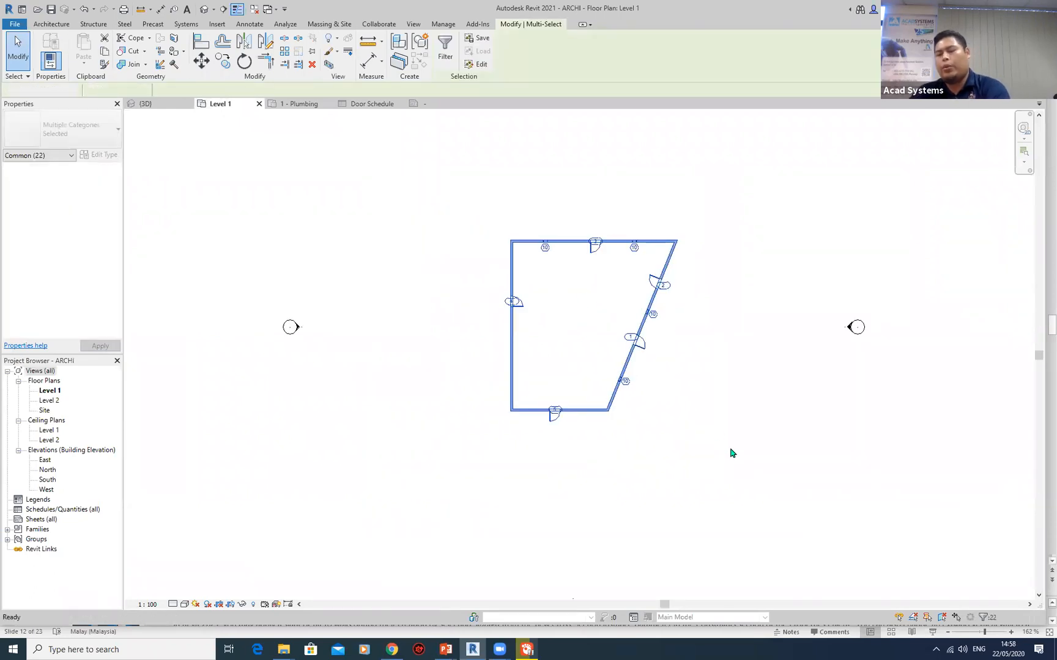
key(Delete)
- Start a Generic - 200mm architectural wall with a Slanted cross-section and an angle from vertical of 10°
click(52, 24)
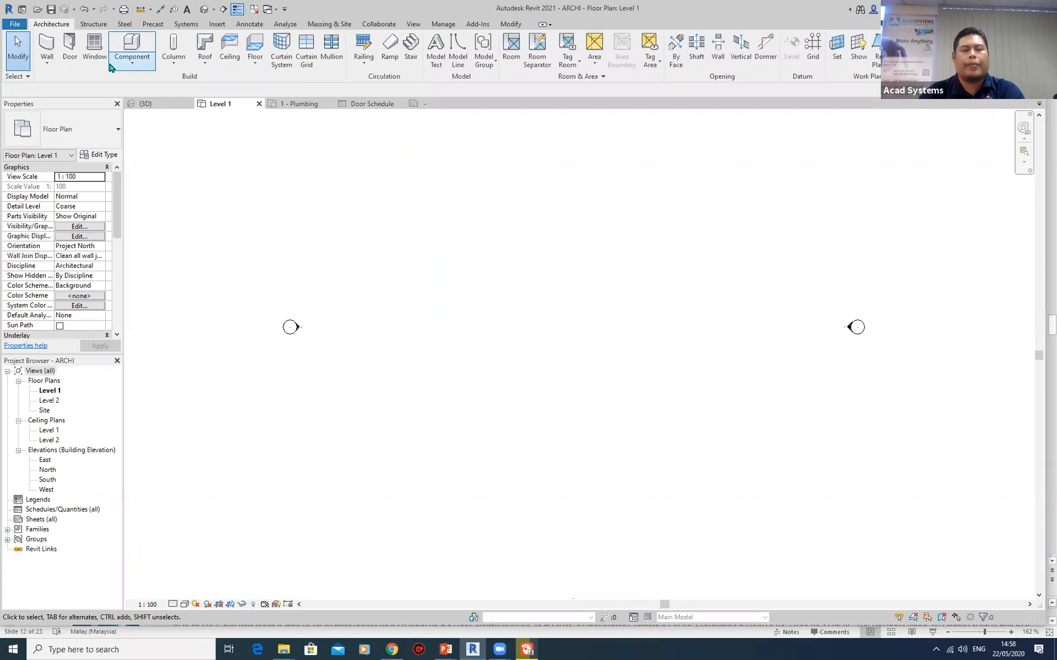
click(49, 44)
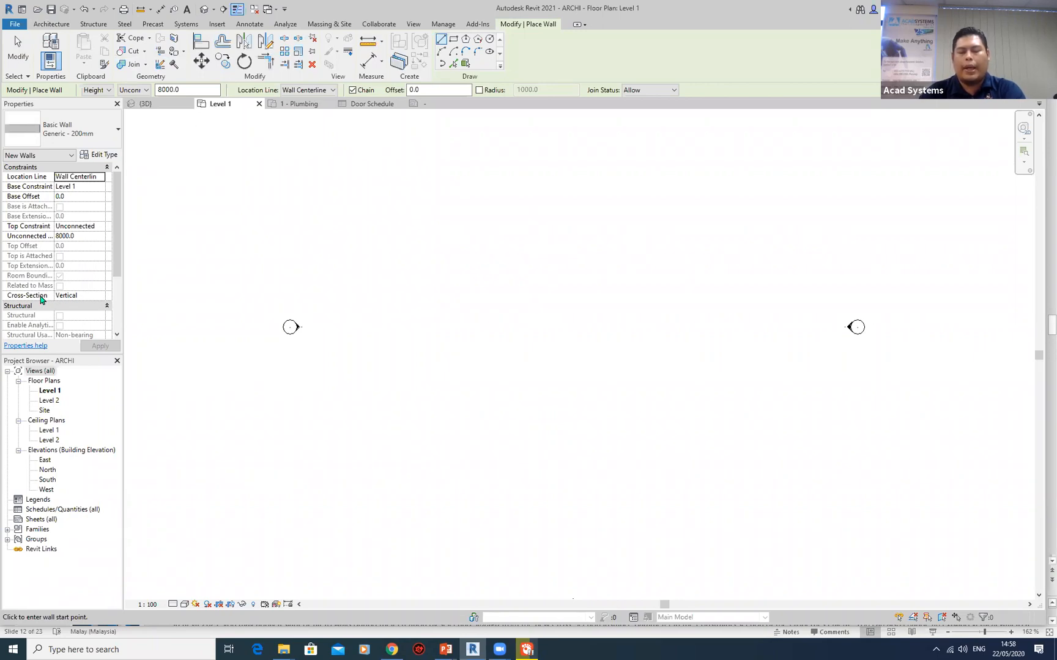
click(101, 298)
click(99, 296)
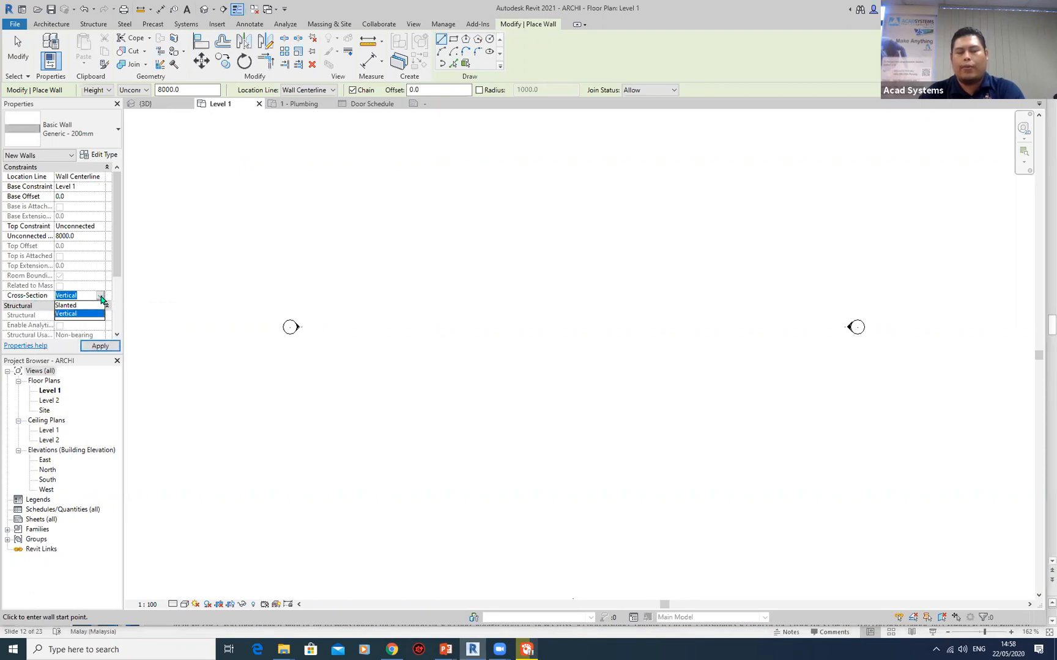
click(68, 305)
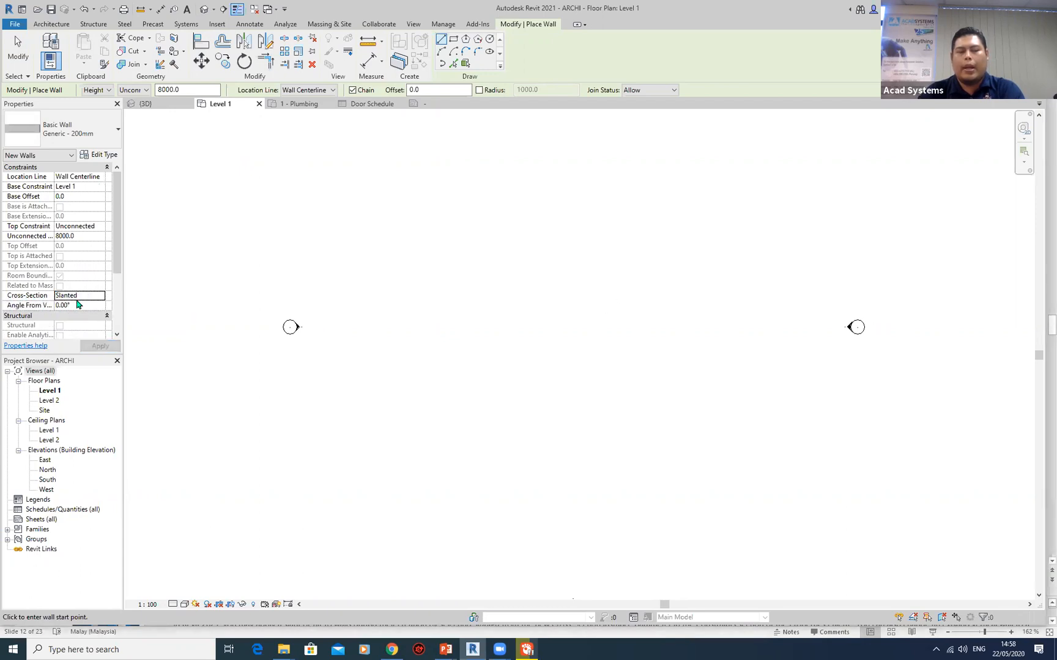
click(79, 305)
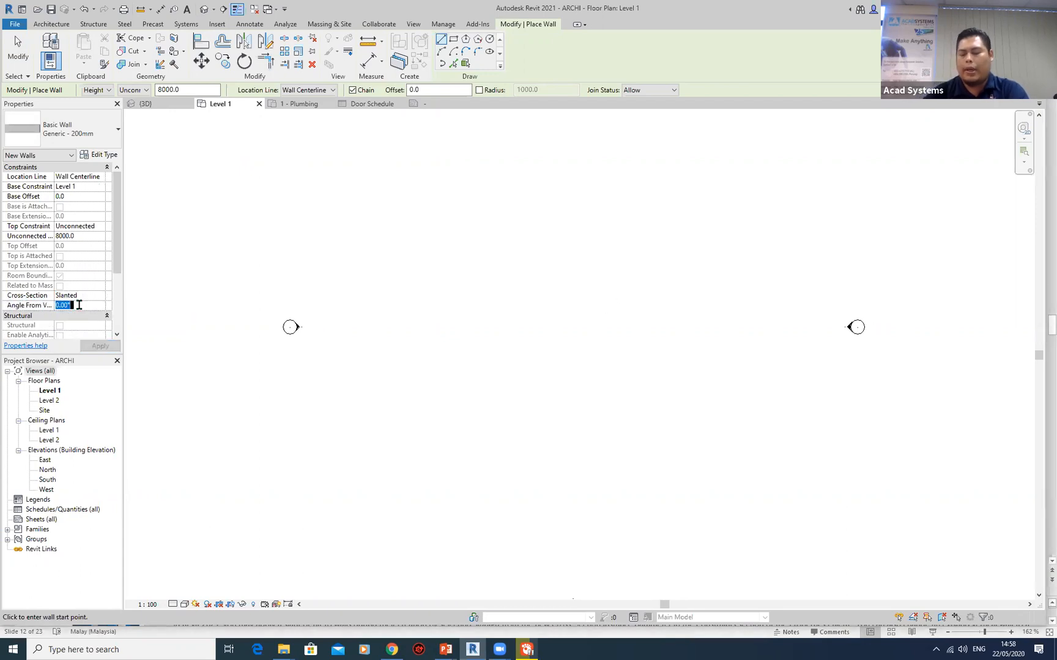
text(10)
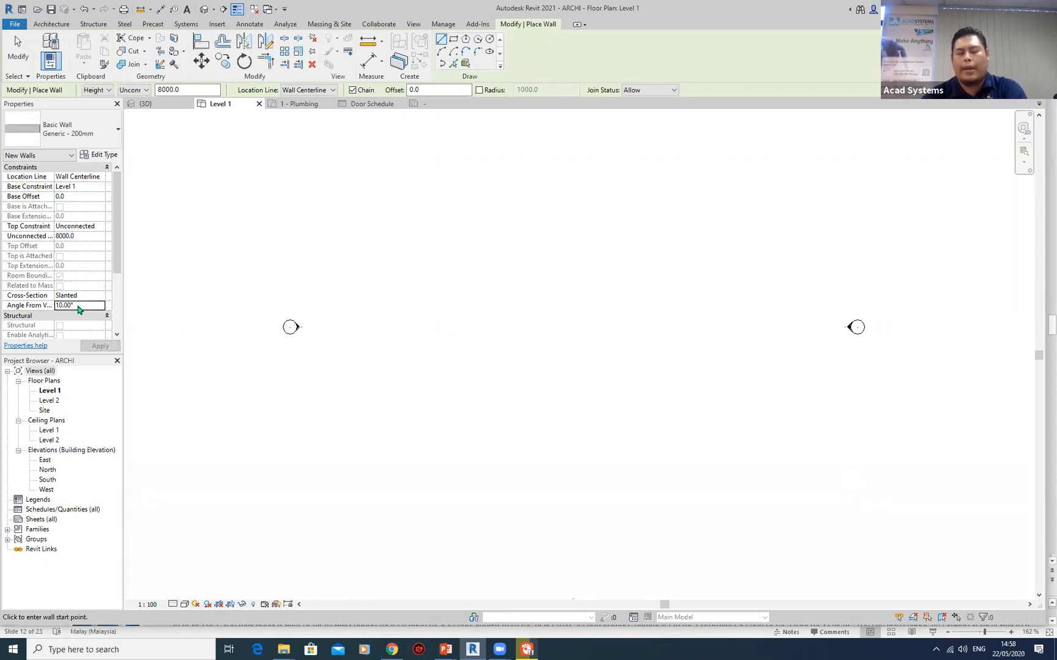
- Draw four slanted walls as an upright rectangle with a west side about 17.1 m long and trim the open southwest corner closed
click(569, 427)
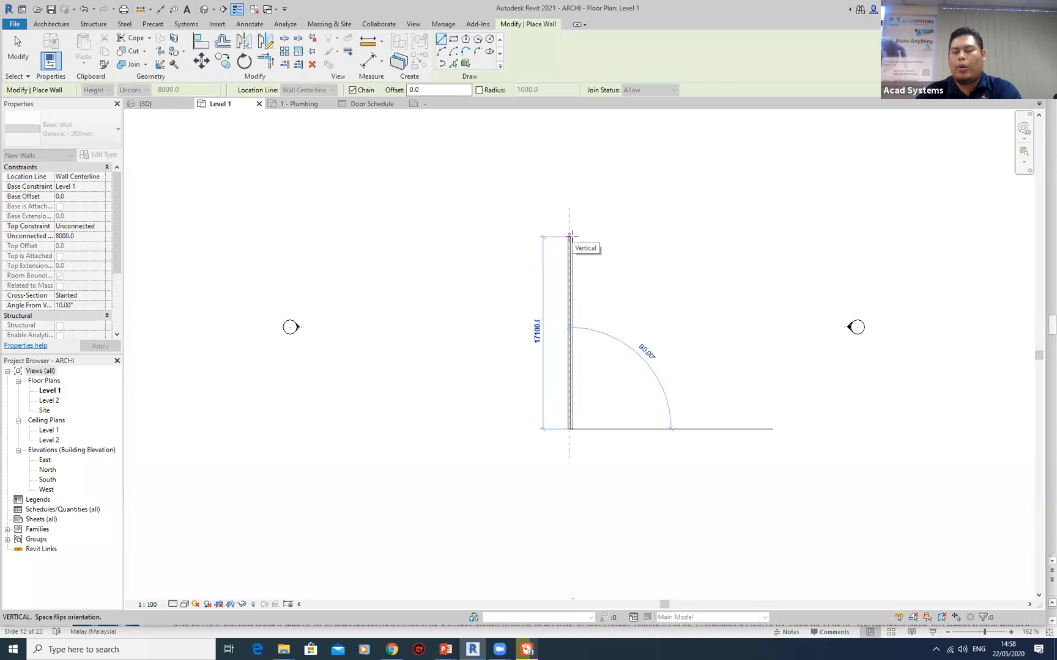
click(570, 235)
click(674, 237)
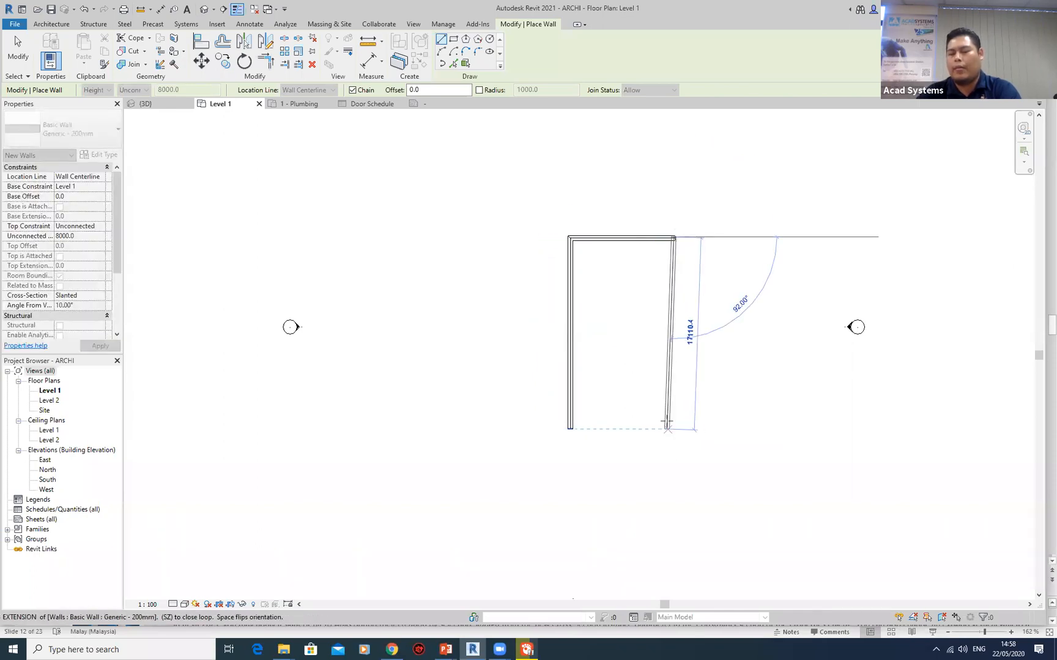
click(672, 434)
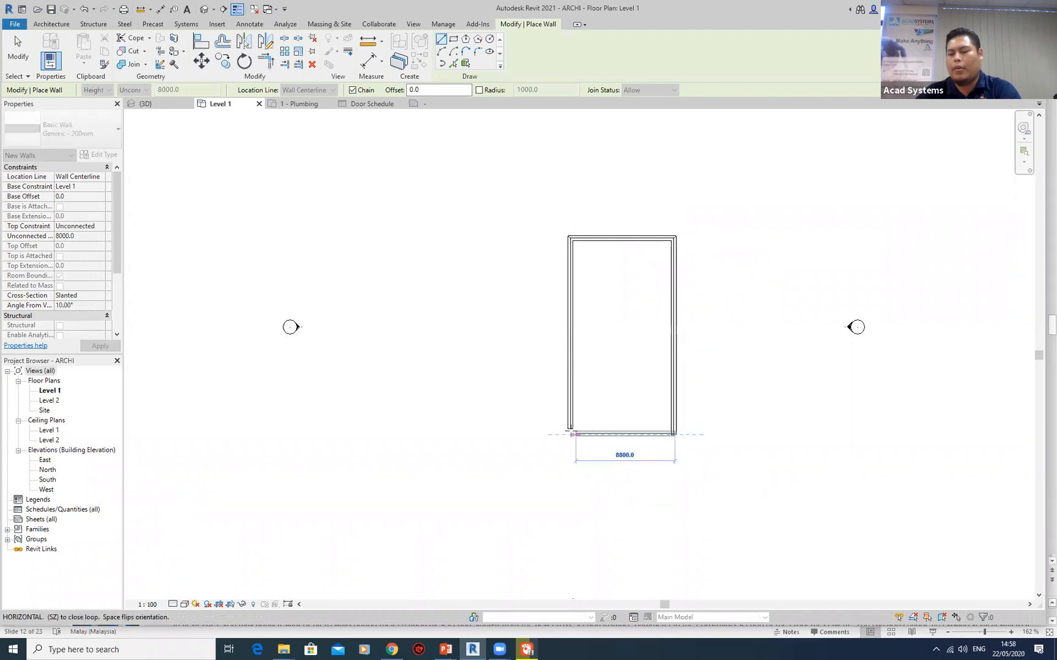
click(587, 434)
scroll(624, 439, up, 2)
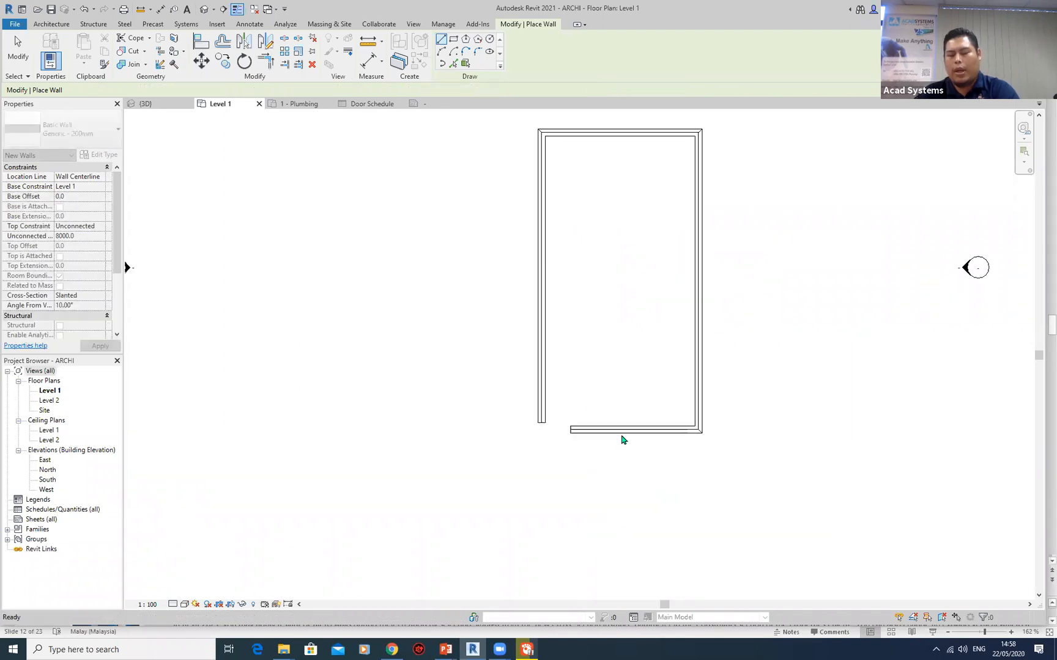
key(Escape)
key(Escape)
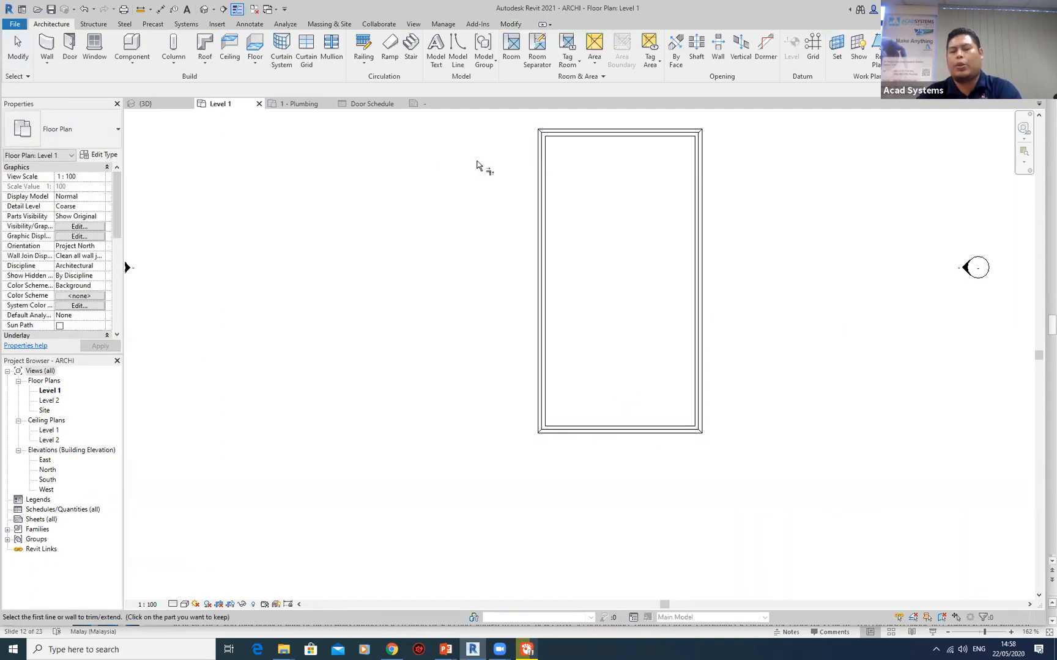
scroll(317, 151, down, 1)
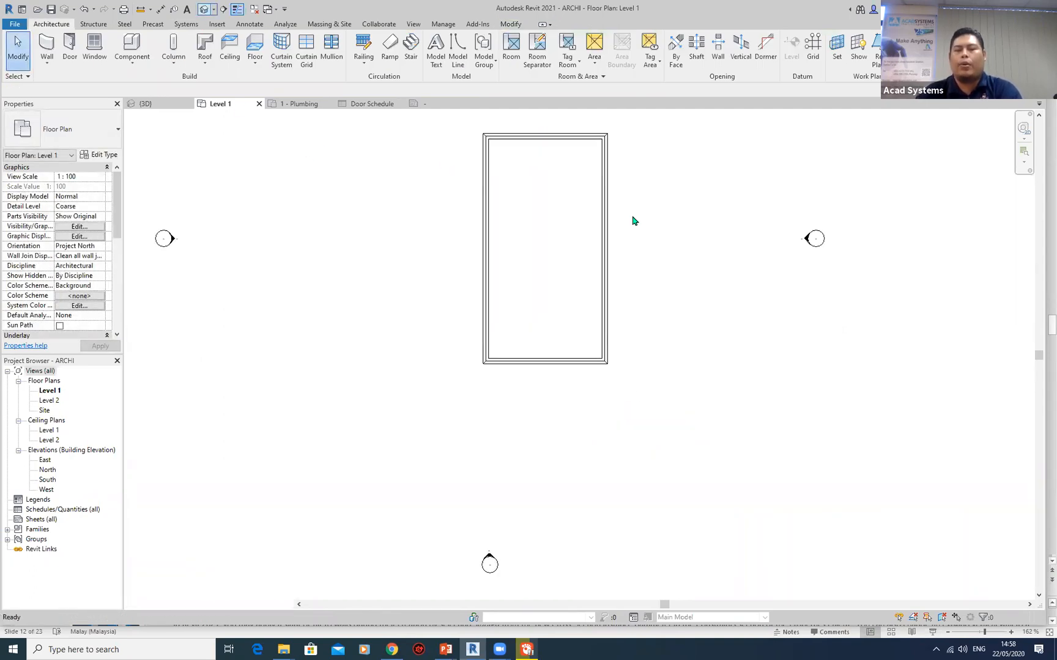
- Open the default 3D view and set the long west wall's angle from vertical to 0°
key(3)
key(d)
shift+middle_drag(623, 423, 783, 373)
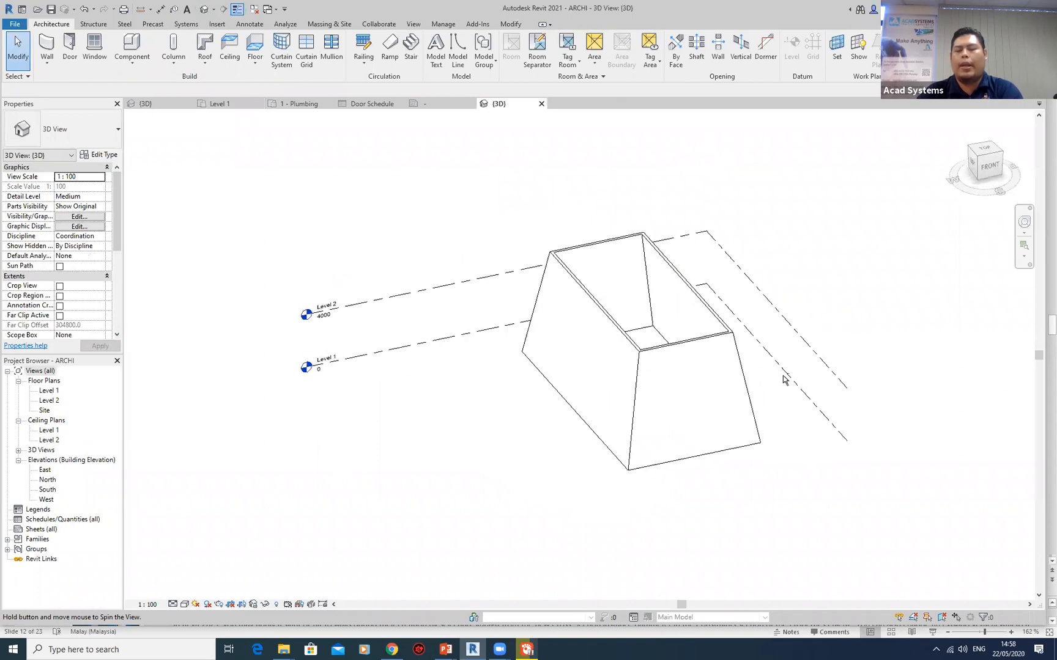
click(620, 349)
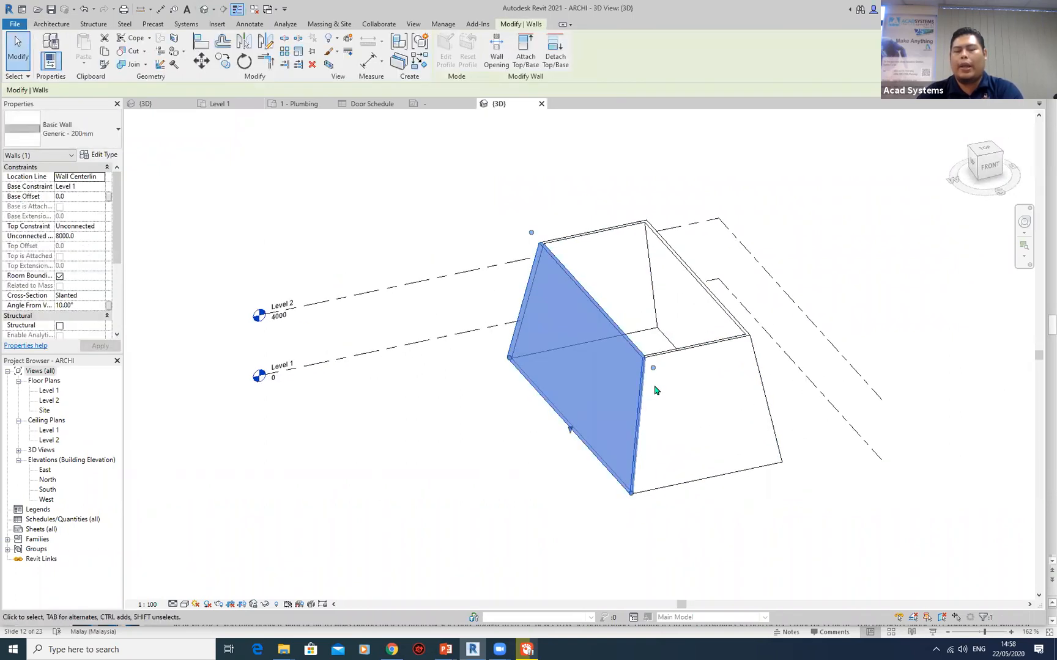
scroll(657, 390, up, 1)
click(86, 305)
text(0)
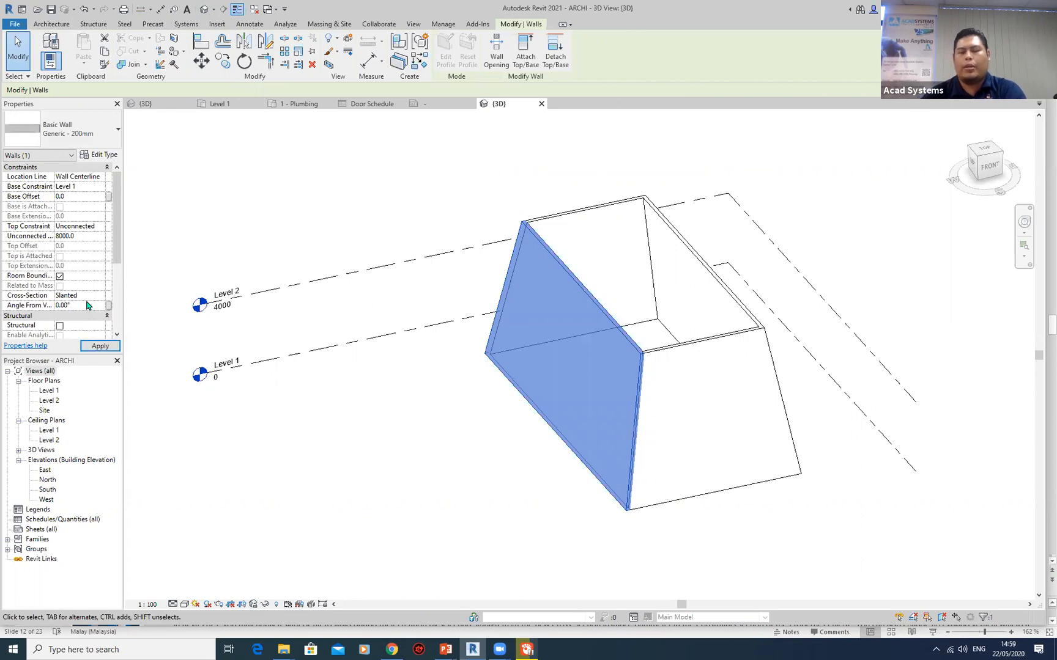
shift+middle_drag(641, 429, 649, 371)
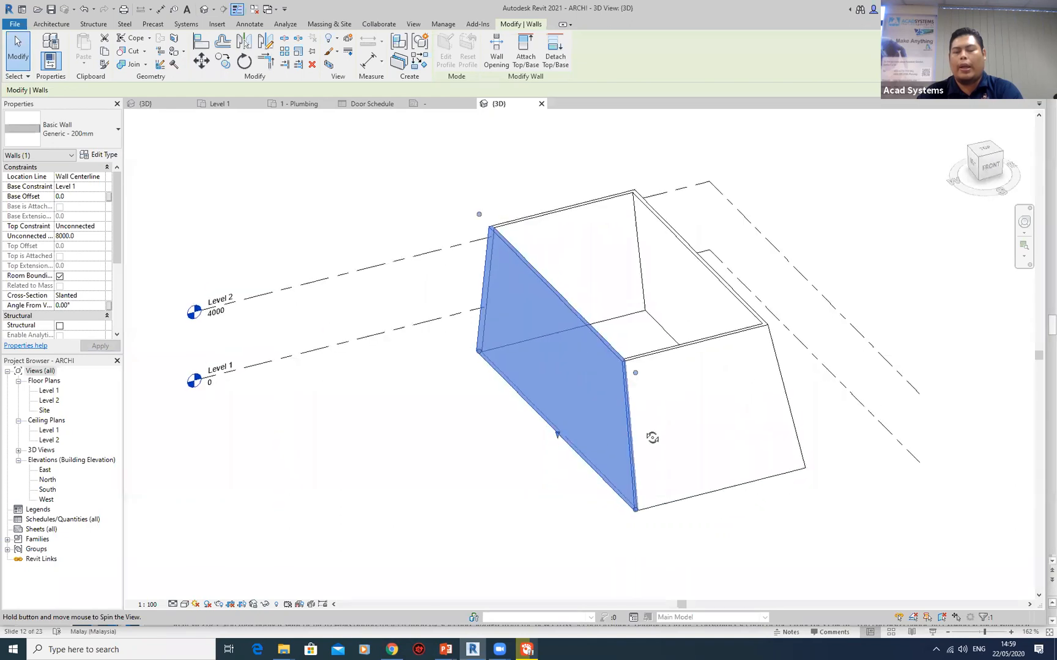
- Set the west wall's angle from vertical to -10° so that it leans outward
click(83, 305)
text(-10.00)
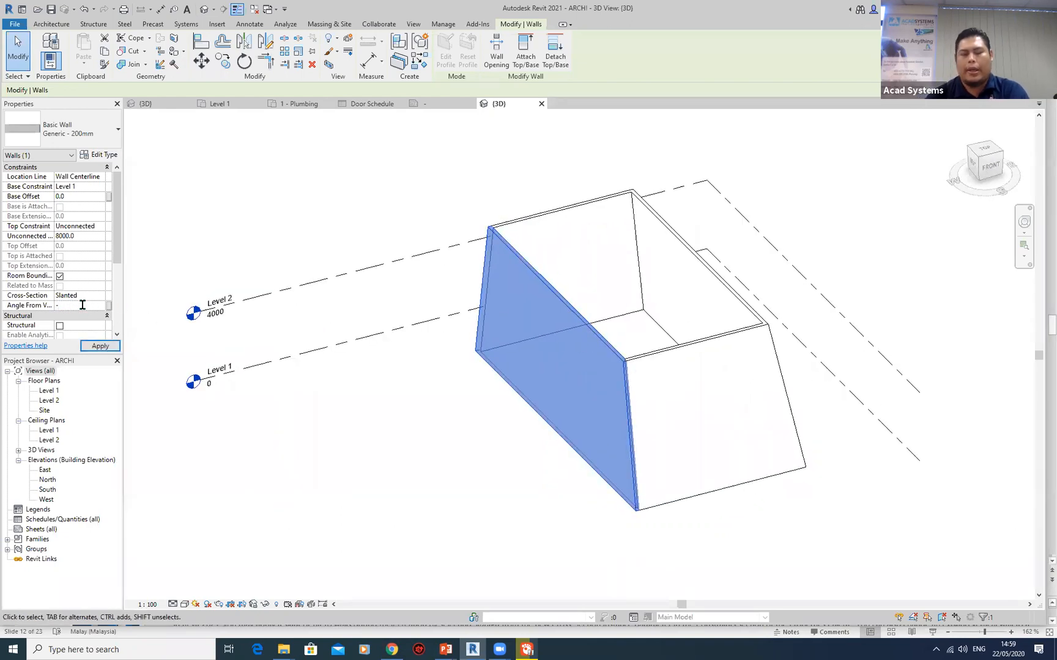
shift+middle_drag(738, 380, 679, 301)
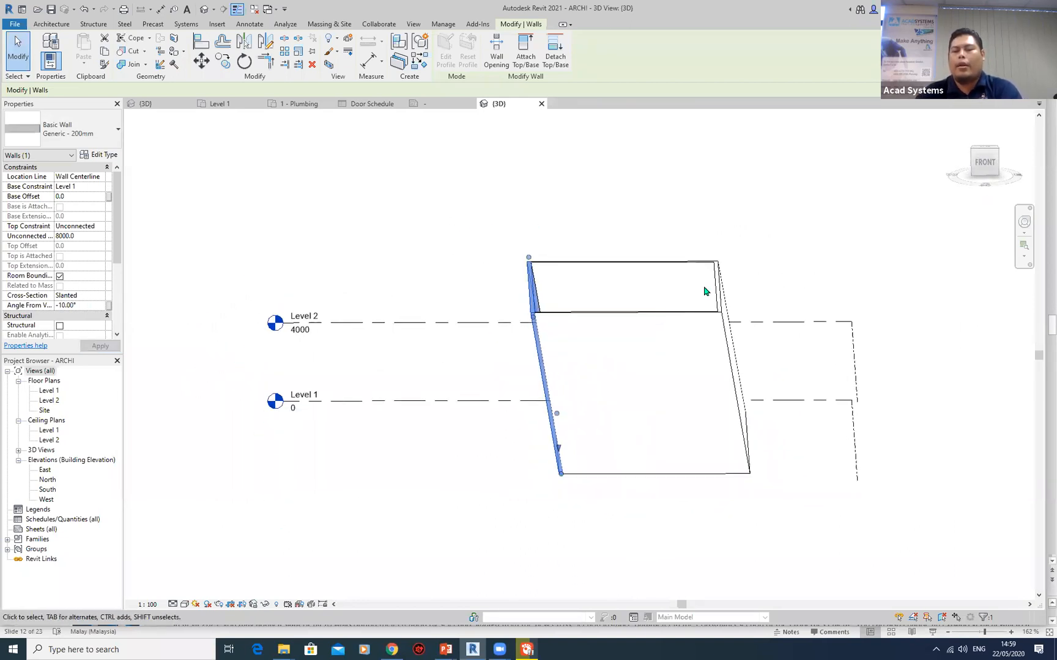
- Set the opposite long east wall's angle from vertical to 0° so that it stands upright
click(718, 300)
click(84, 306)
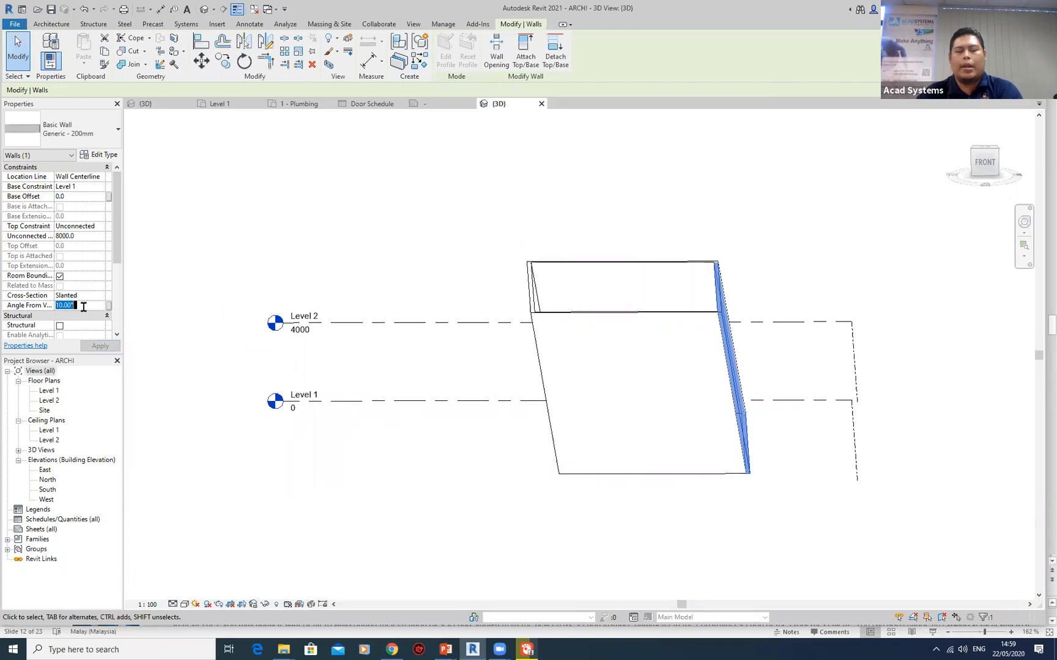
text(10)
key(Return)
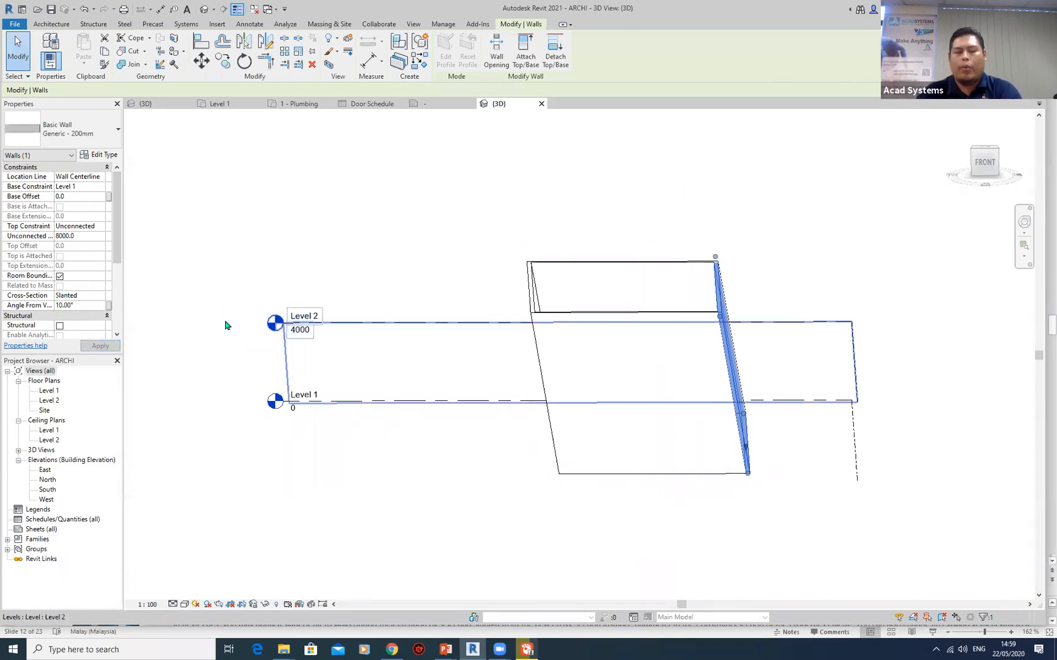
click(91, 306)
text(0)
key(Return)
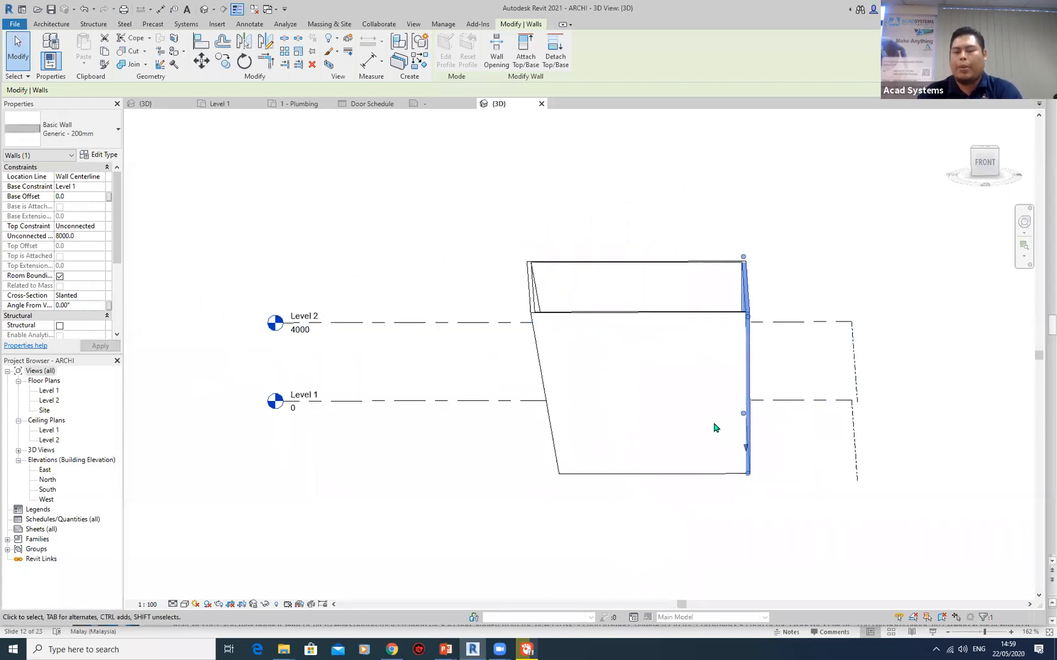
key(Escape)
scroll(713, 428, down, 3)
shift+middle_drag(713, 431, 734, 451)
scroll(734, 449, up, 2)
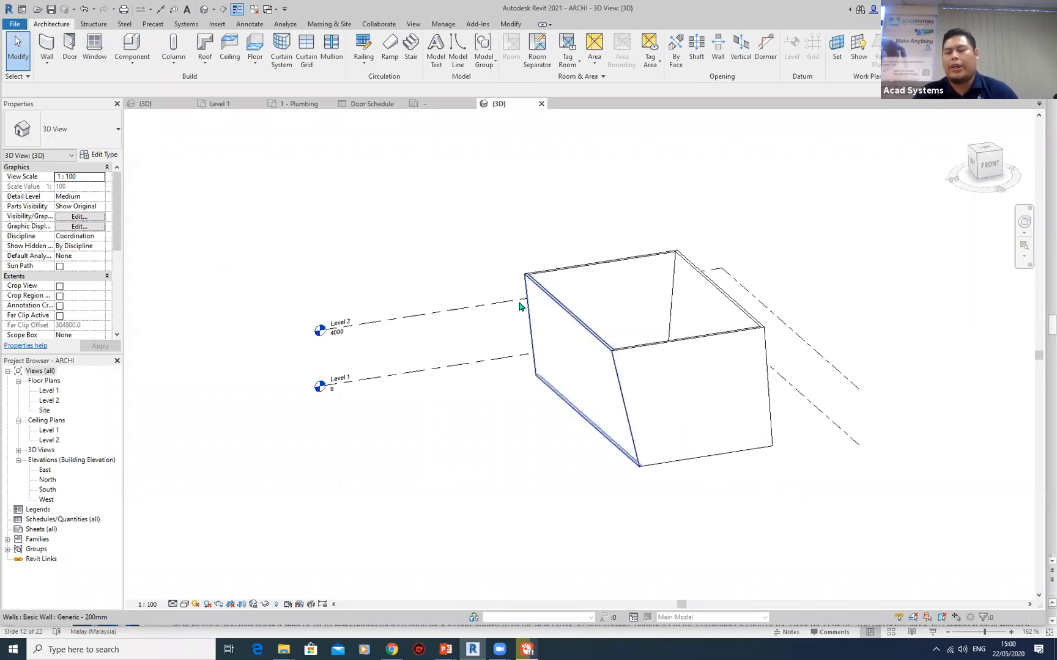
click(579, 328)
click(298, 202)
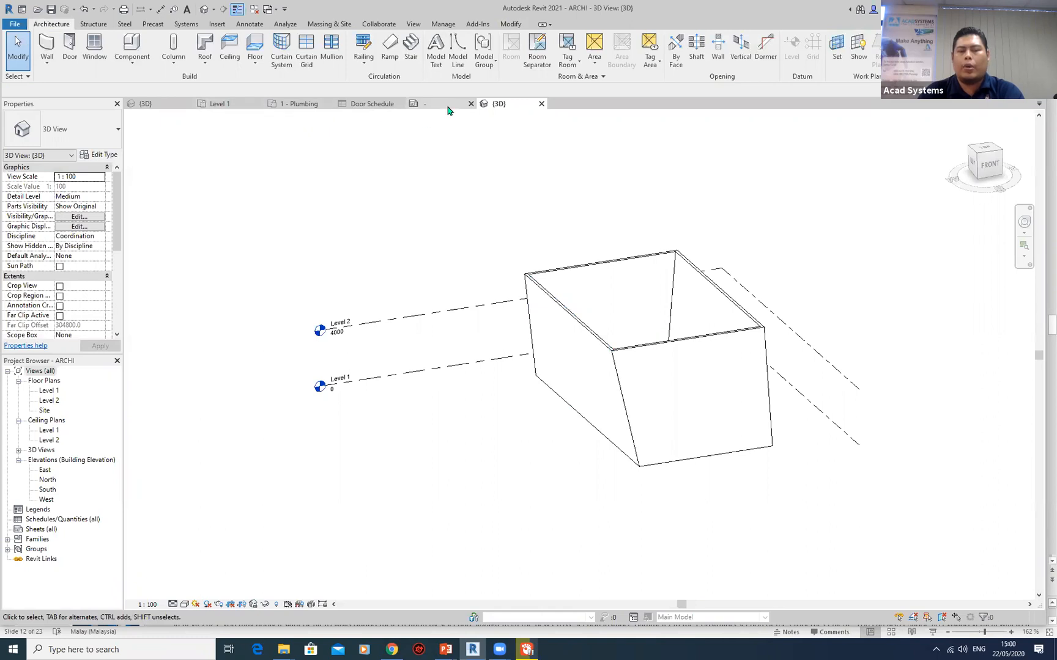
- In the Level 1 floor plan, place three M_Window-Casement-Double 1400 x 1800mm windows along the west wall
click(215, 104)
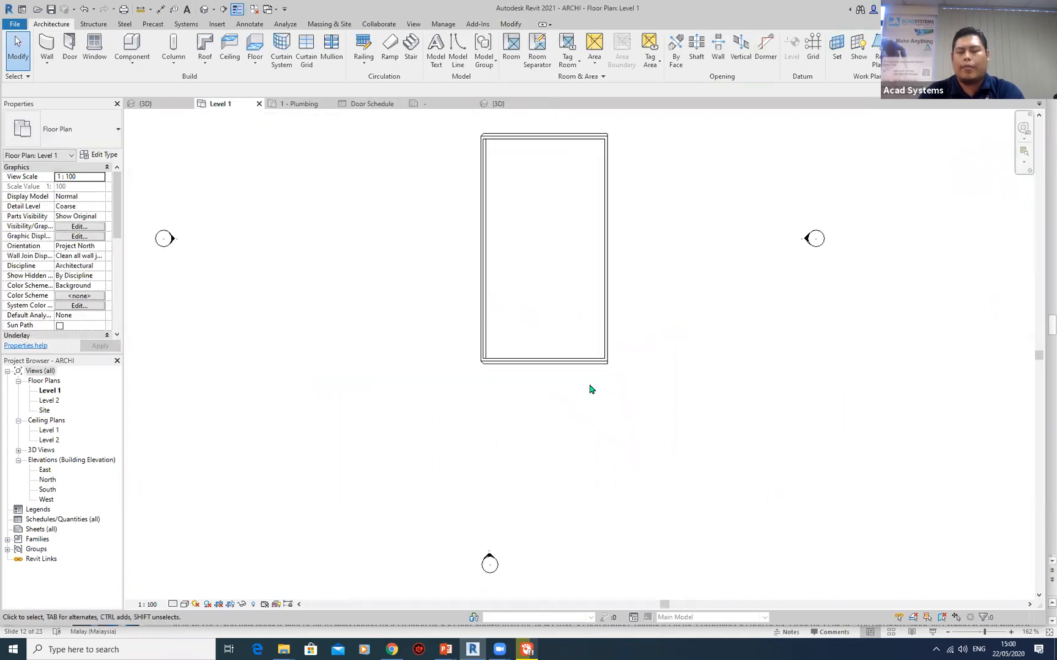
click(95, 48)
click(98, 130)
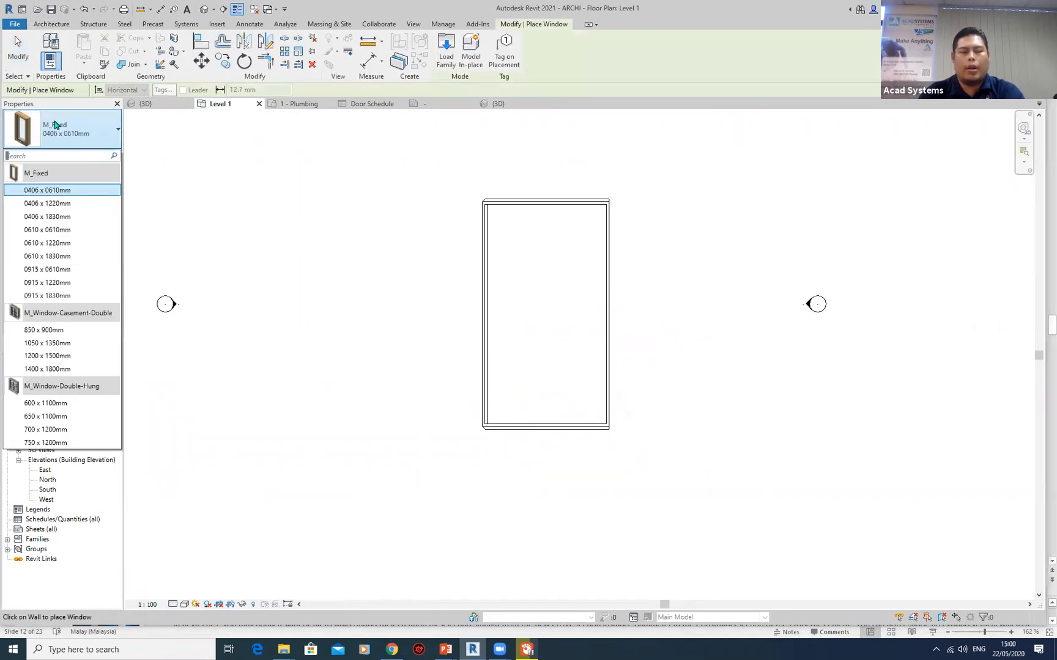
click(64, 369)
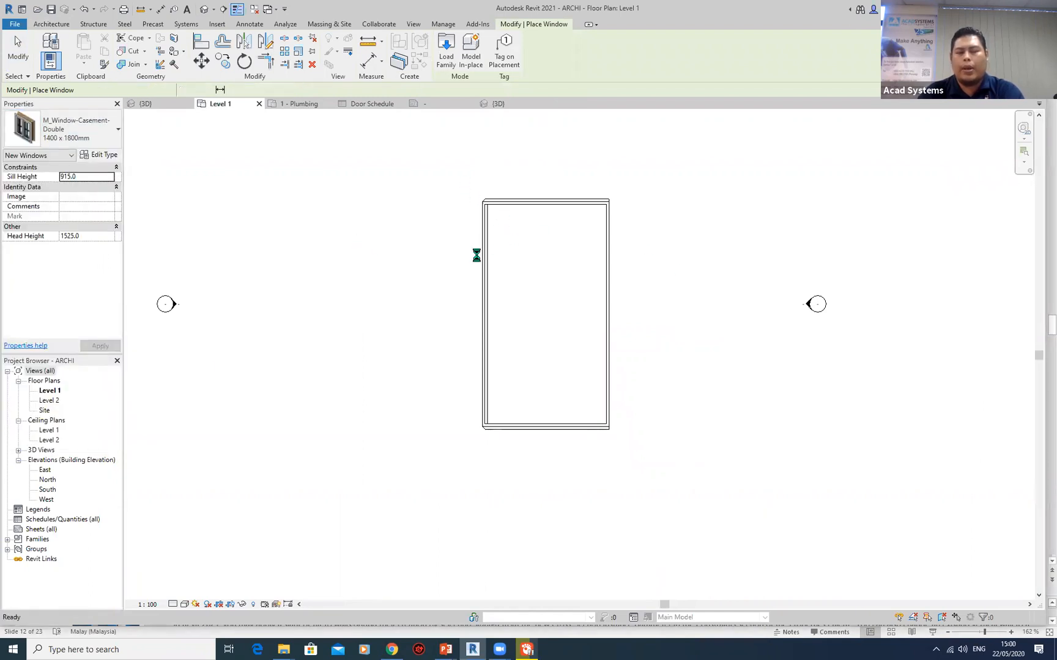
click(484, 322)
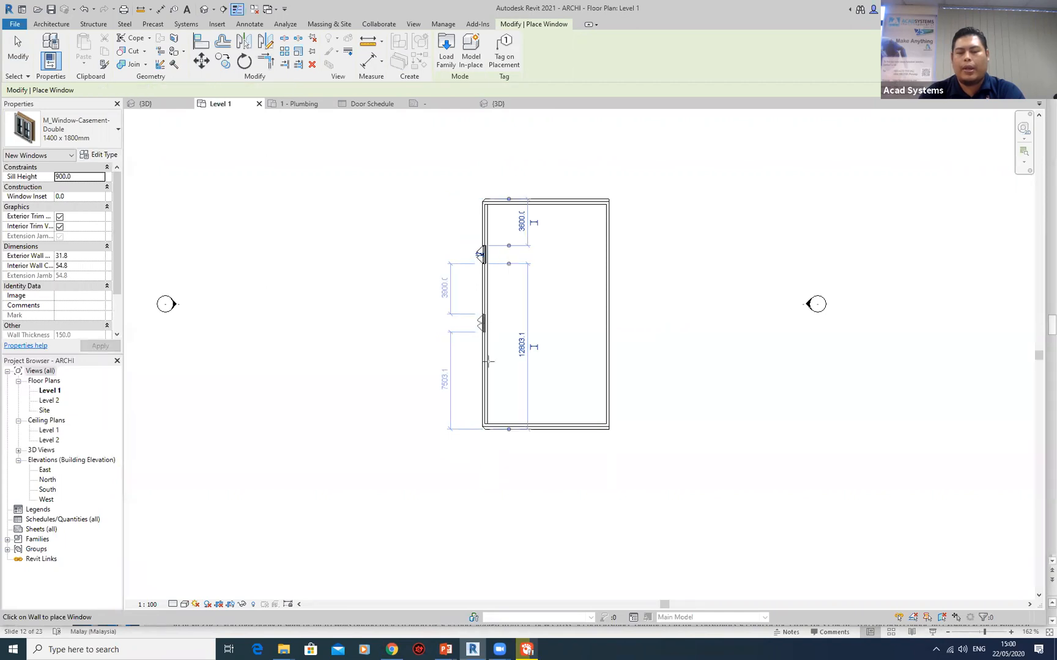
click(483, 389)
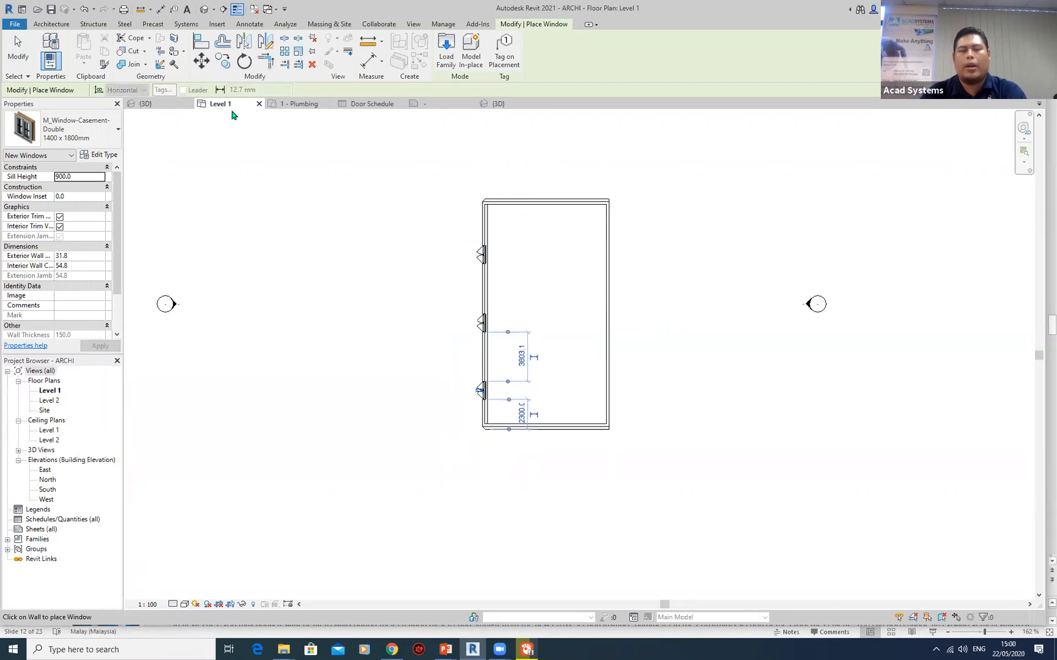
- In the 3D view, set the orientation of the middle window in the slanted west wall to Slanted
click(499, 105)
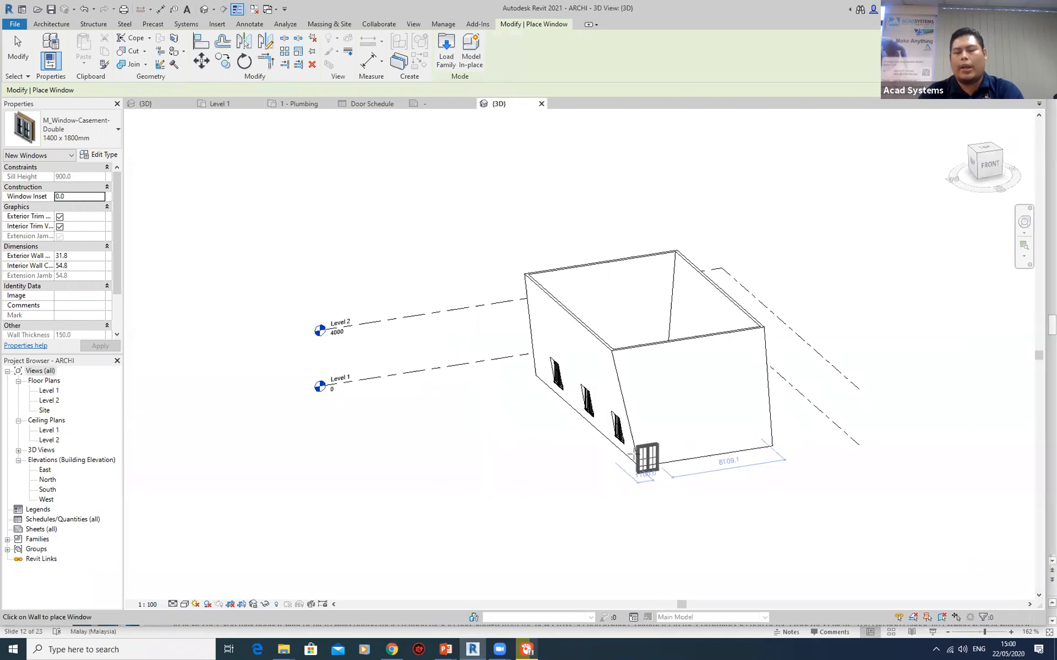
scroll(612, 458, up, 3)
key(Escape)
key(Escape)
shift+middle_drag(591, 464, 501, 352)
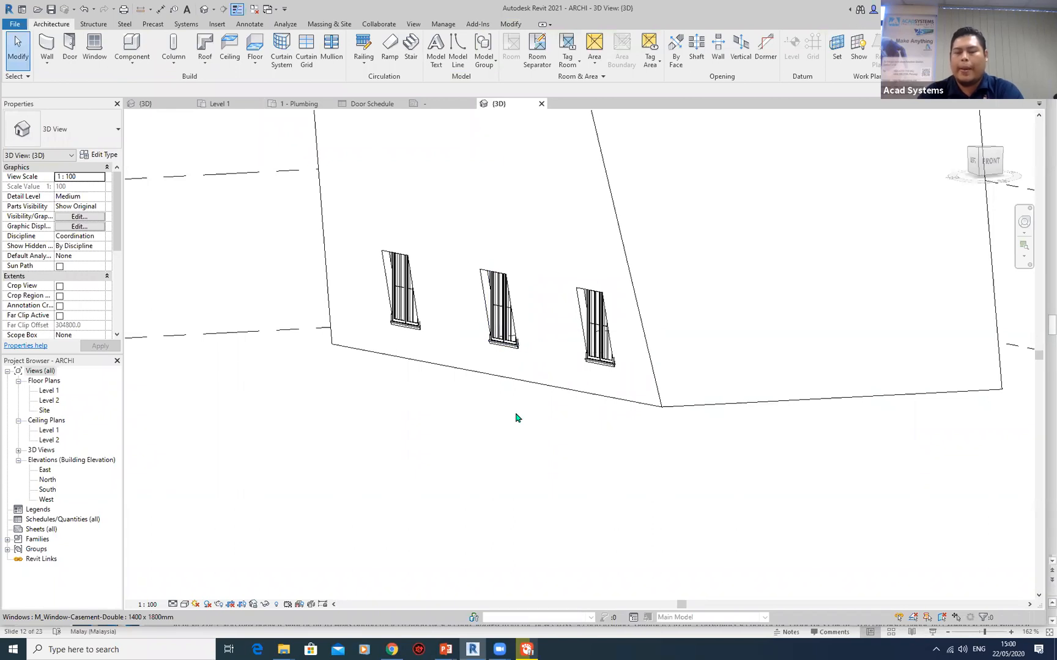
click(497, 316)
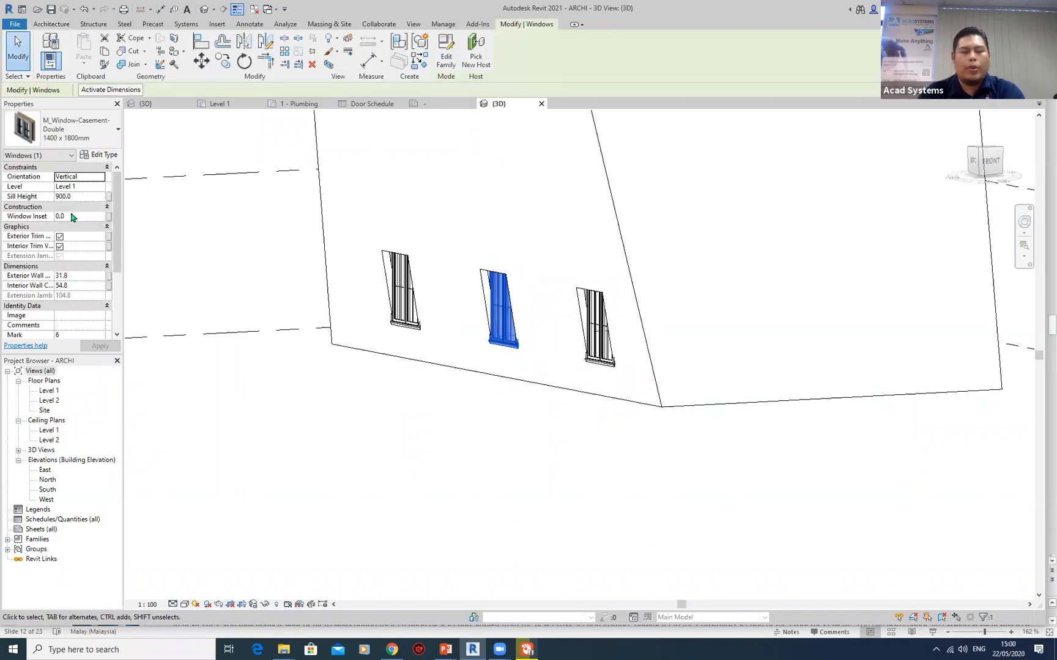
click(99, 176)
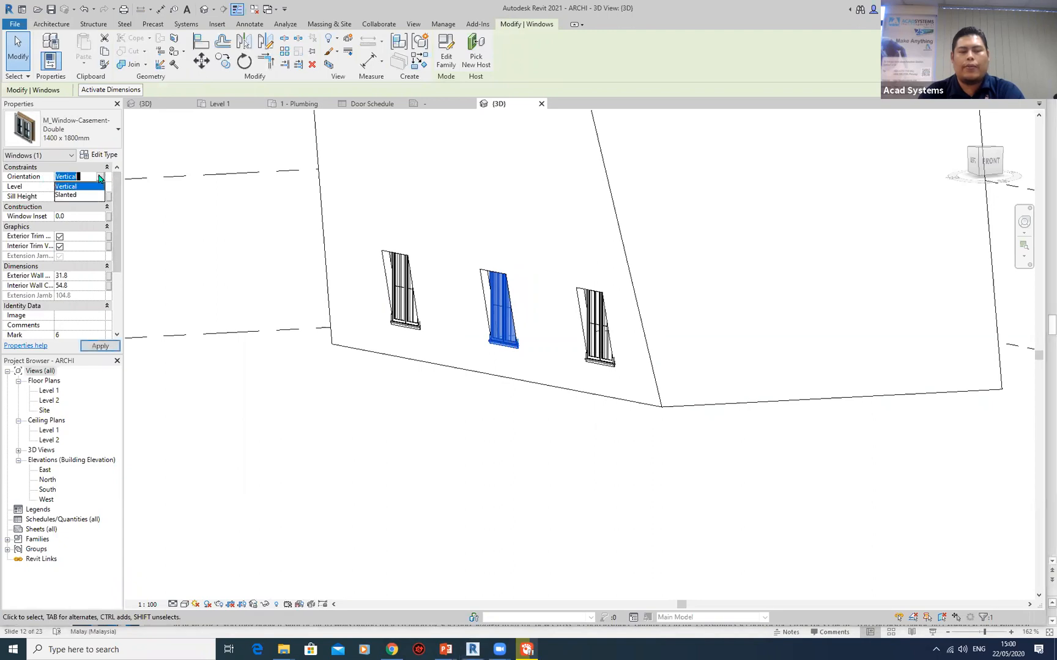
click(68, 195)
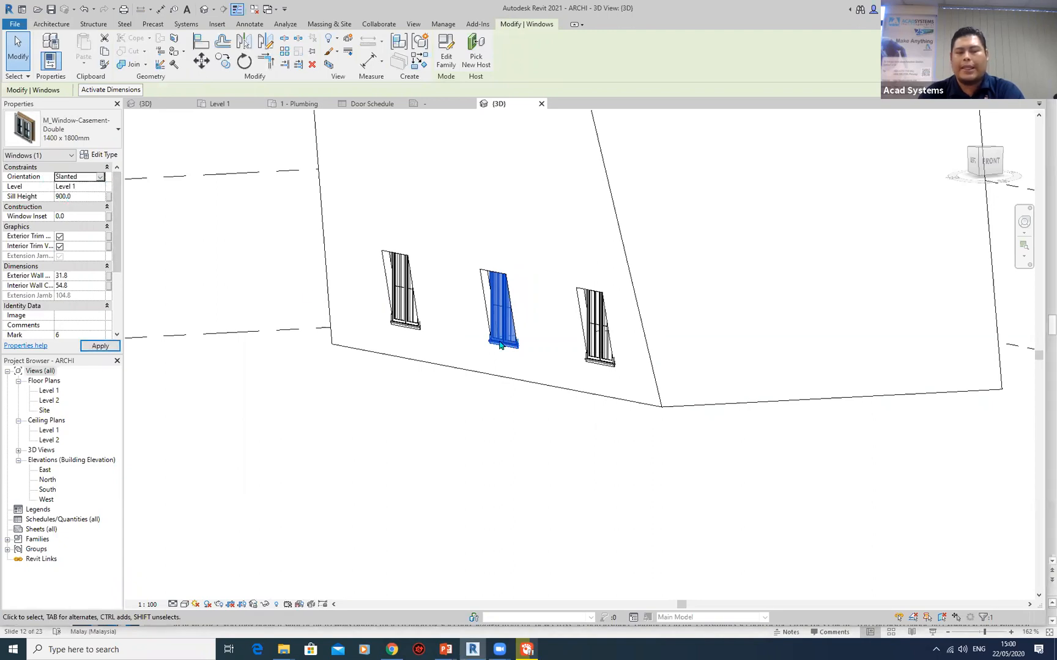
click(524, 368)
scroll(522, 370, up, 2)
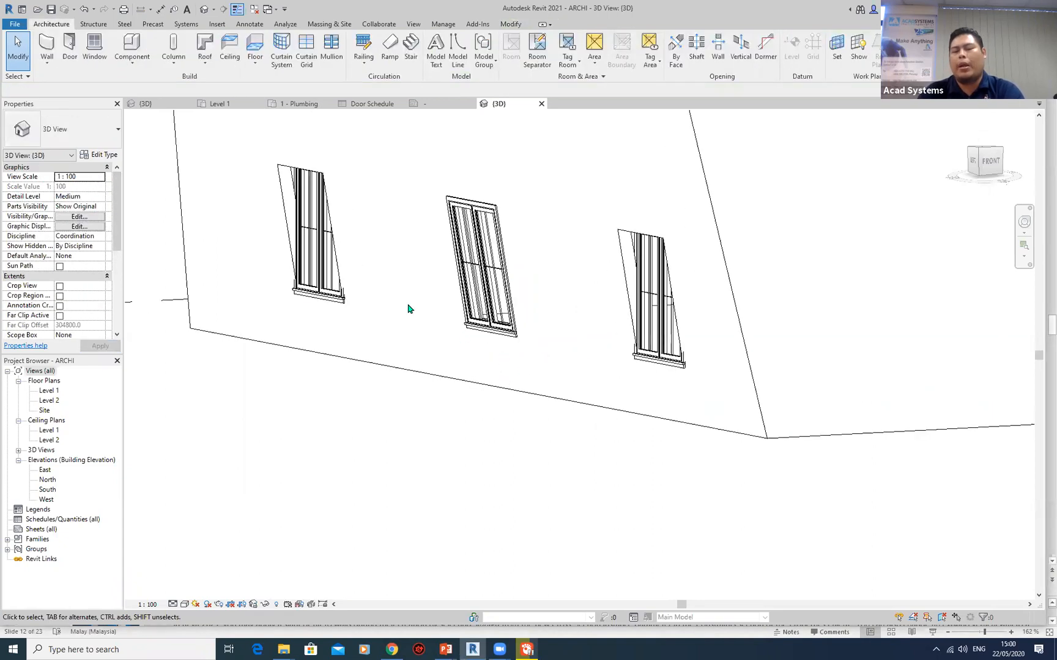
- Set the orientation of the west wall's far window to Slanted
click(309, 259)
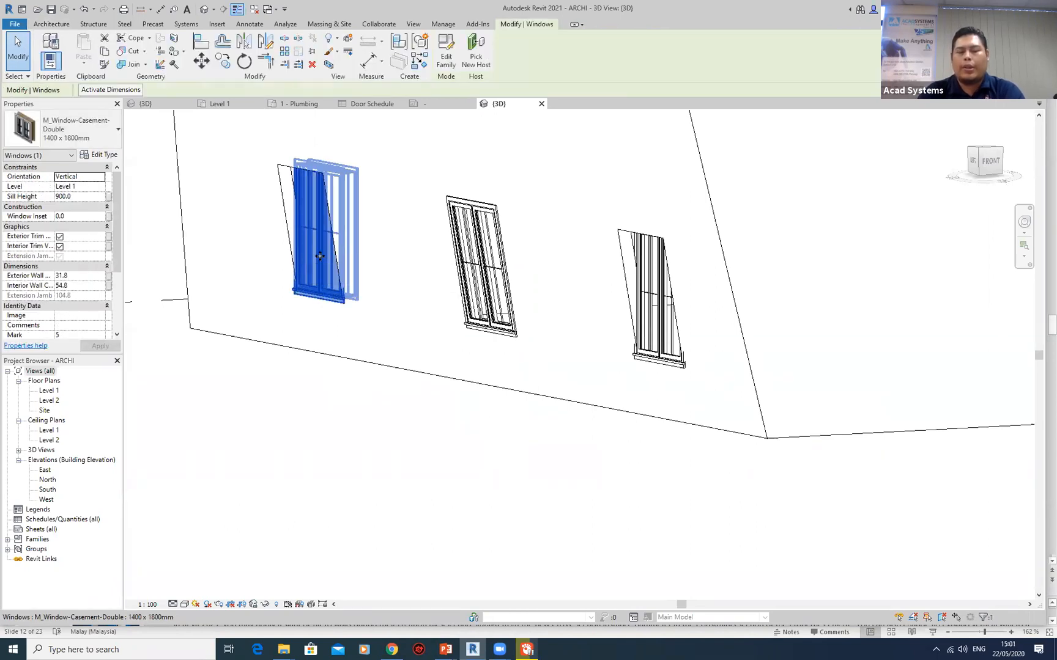
click(101, 177)
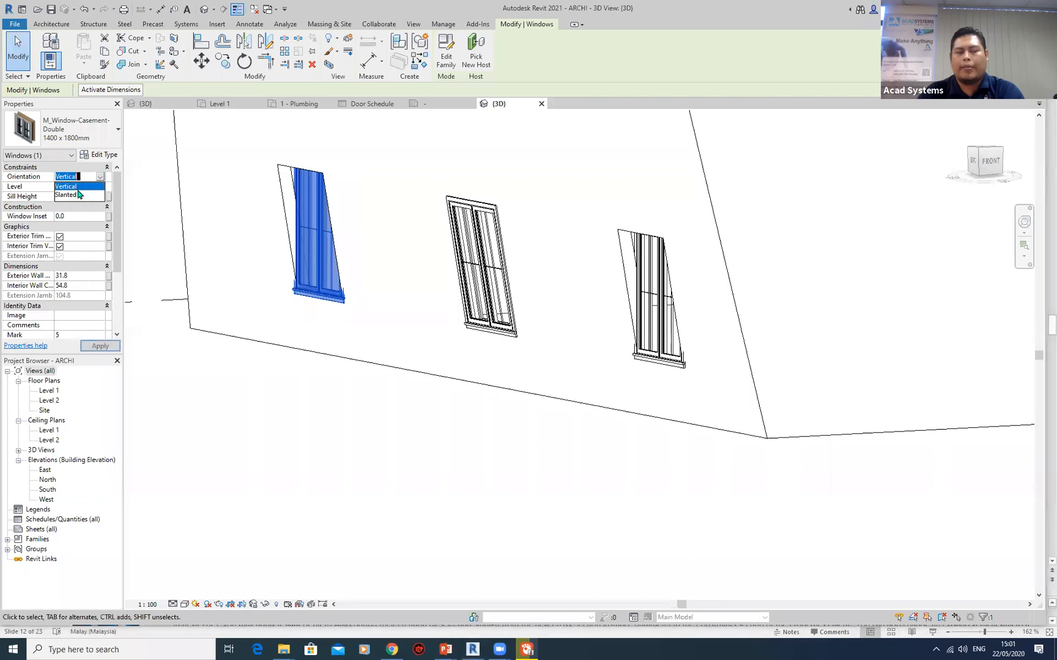
click(69, 197)
- Set the orientation of the west wall's window nearest the front corner to Slanted
click(654, 294)
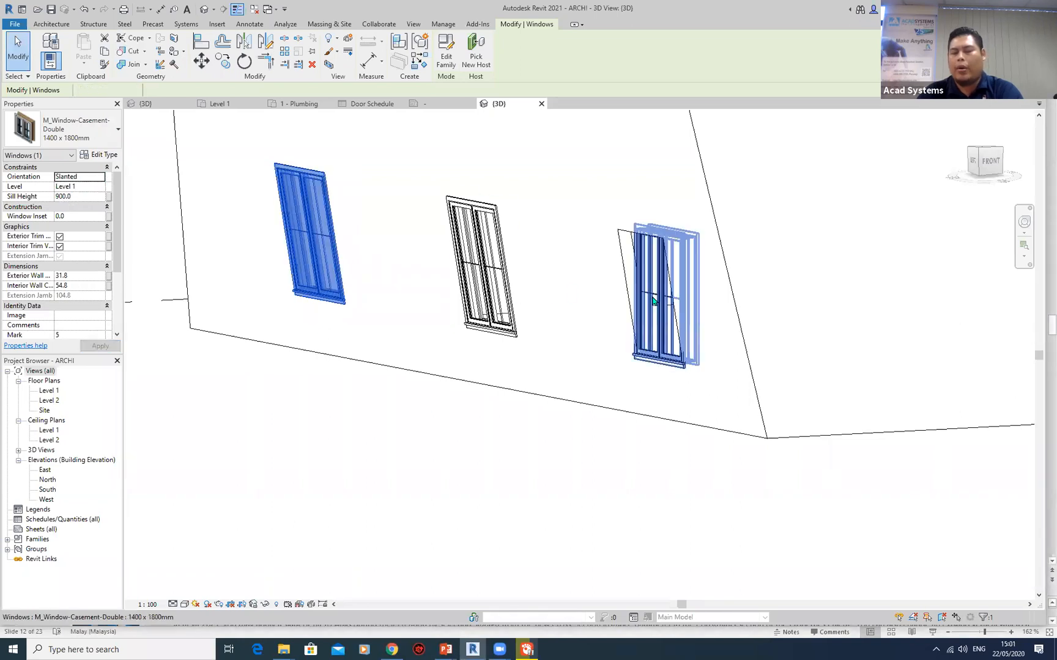
click(101, 177)
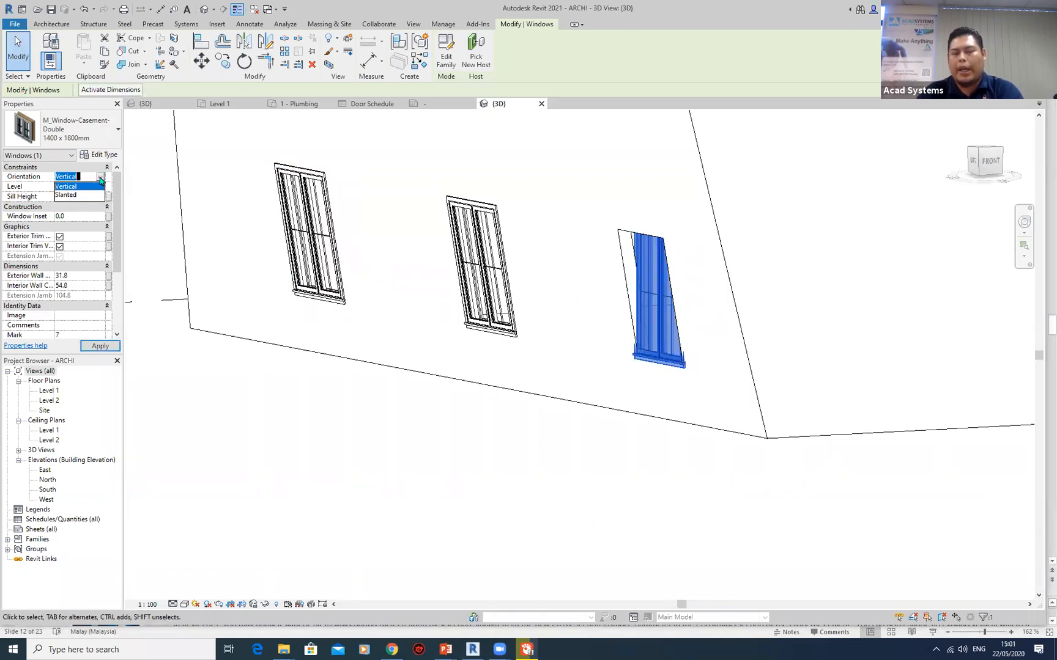
click(69, 196)
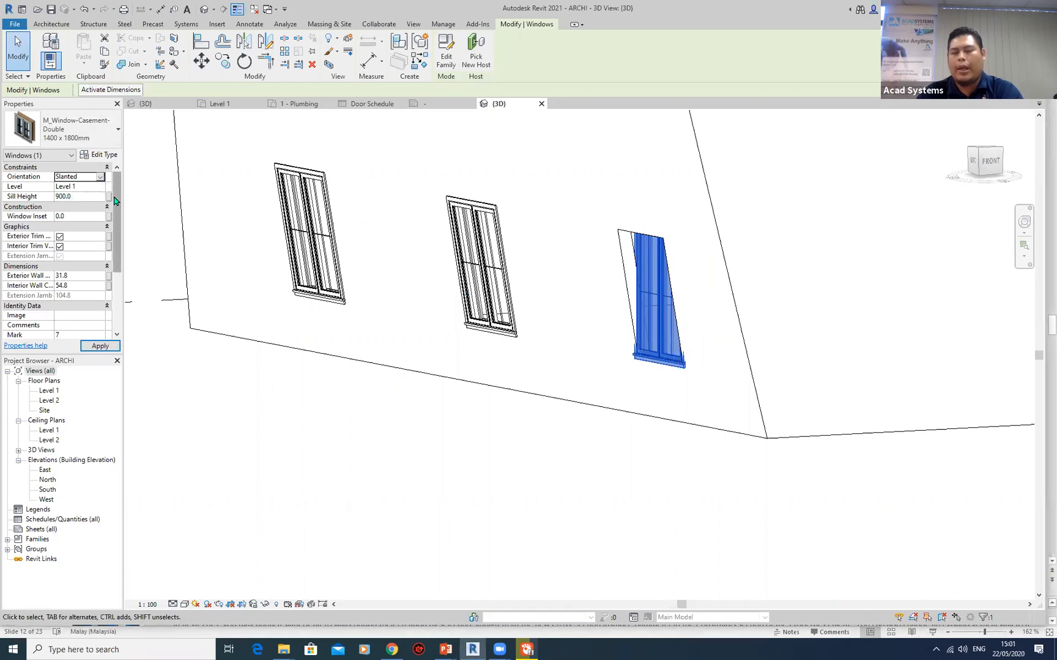
click(101, 177)
click(71, 187)
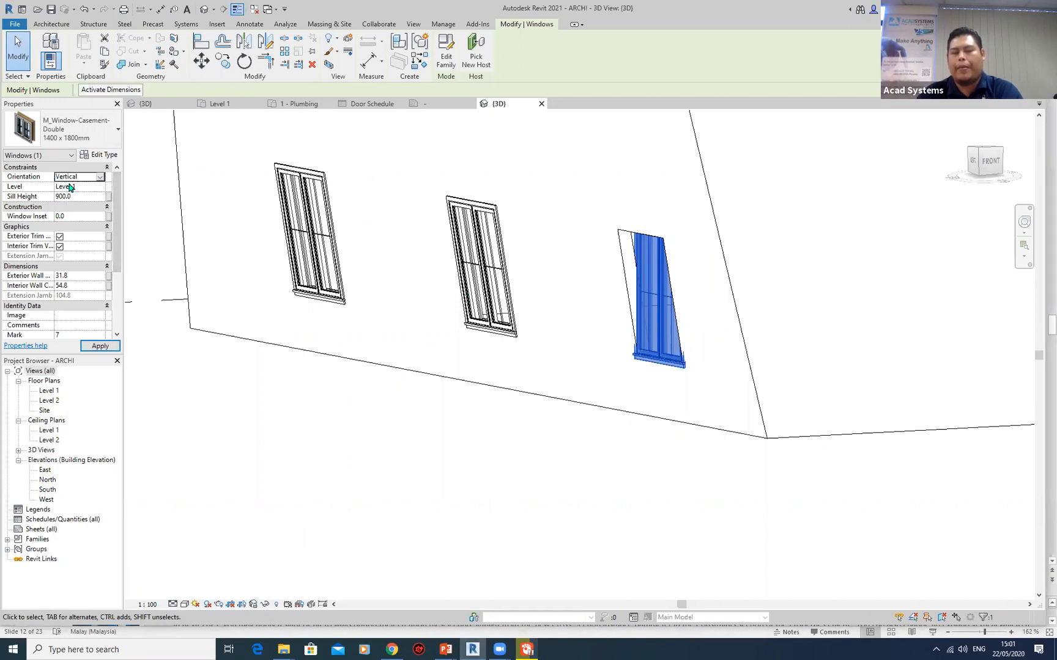
click(102, 177)
click(72, 196)
click(100, 346)
key(Escape)
scroll(662, 320, down, 3)
shift+middle_drag(700, 330, 758, 391)
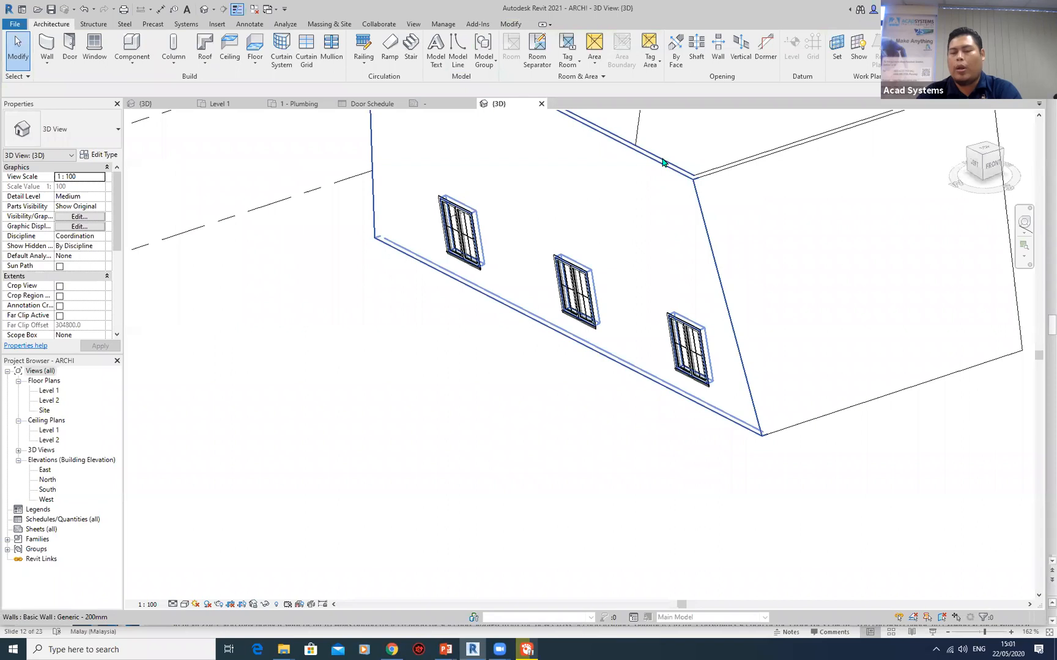
- Examine the three slanted casement windows in the slanted west wall, up close and from a wider 3D view
click(586, 287)
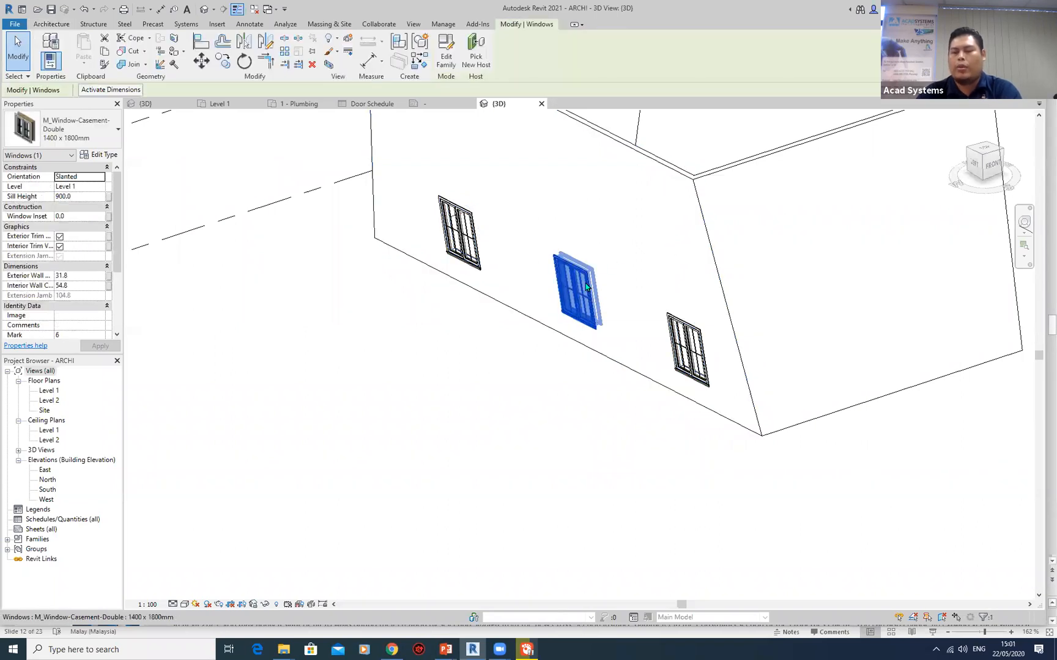
key(Escape)
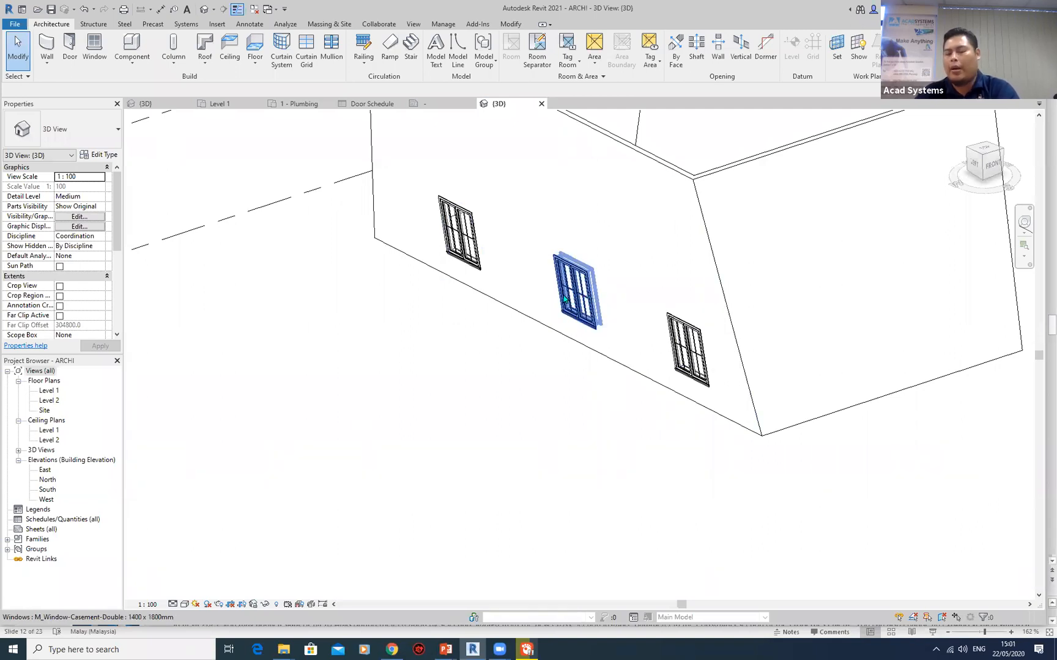
scroll(565, 300, down, 4)
shift+middle_drag(566, 299, 569, 346)
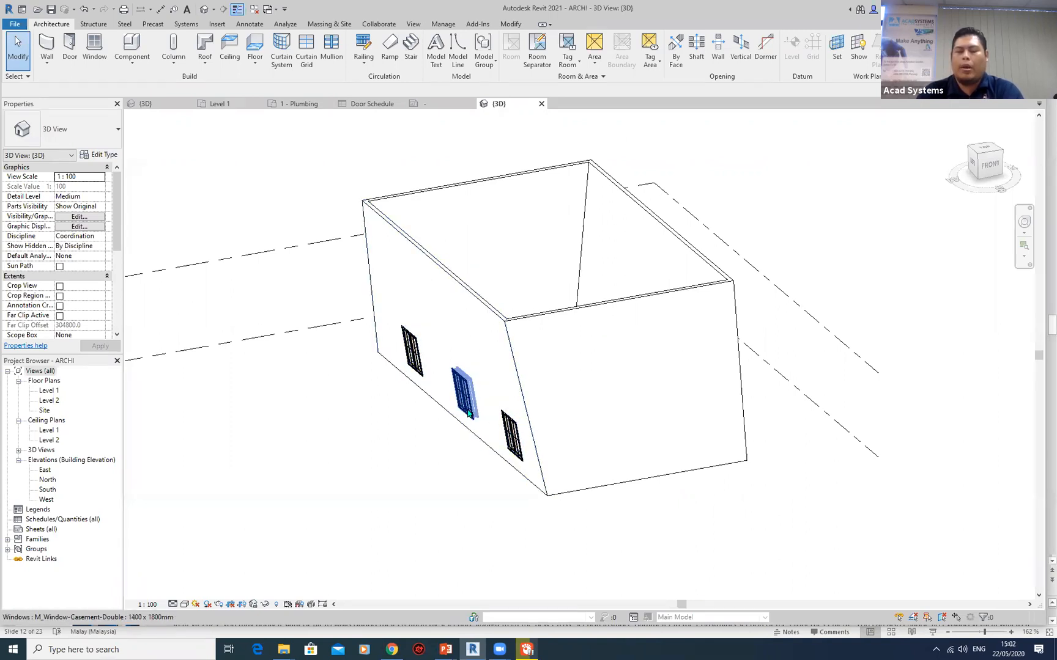
click(410, 355)
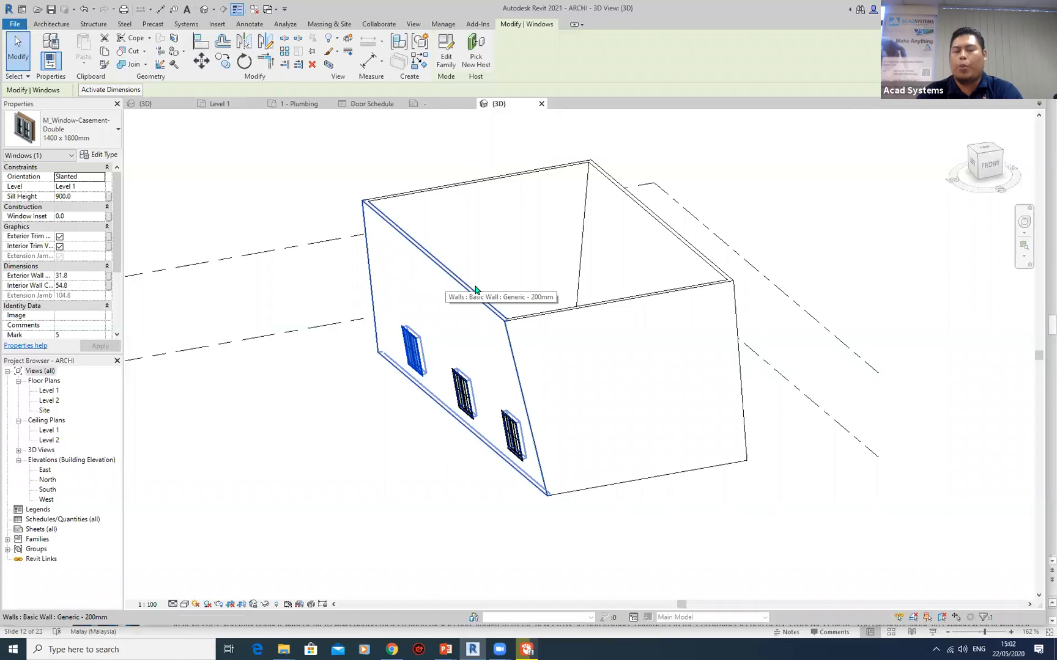
key(Escape)
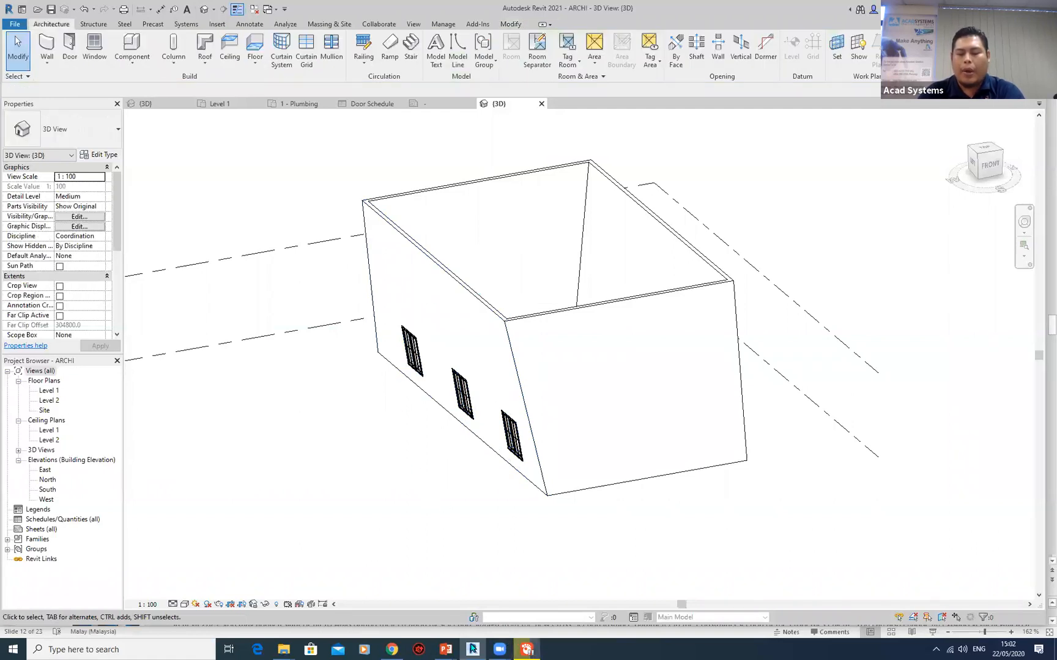
- Switch to the Revit 2021 What's New presentation in PowerPoint and display slide 13, Structure
mouse_move(446, 650)
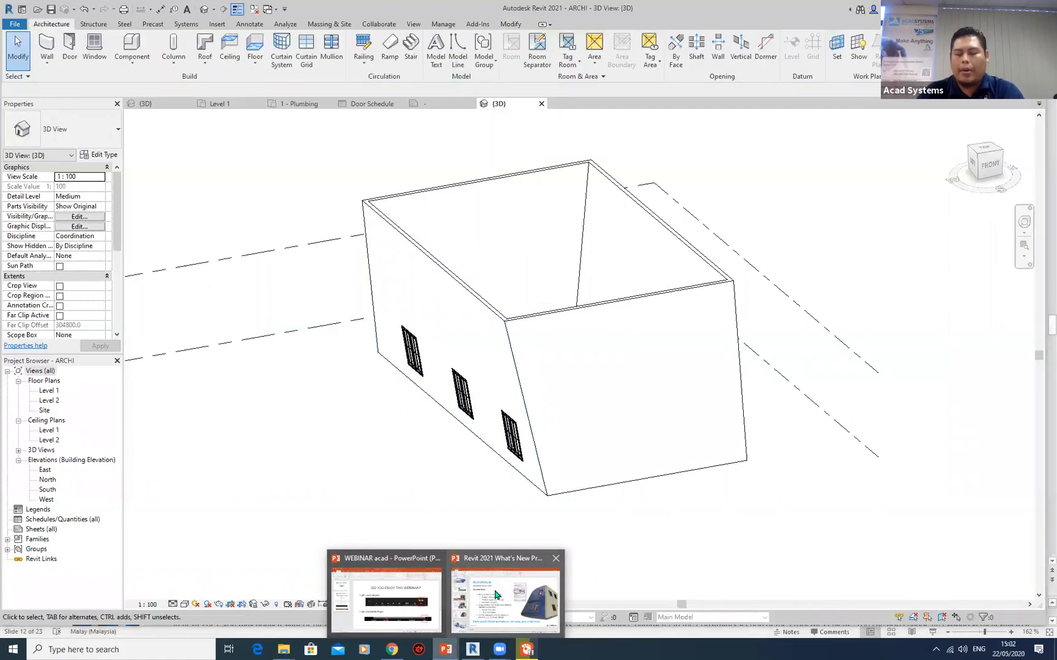
click(496, 595)
scroll(85, 477, down, 3)
click(84, 376)
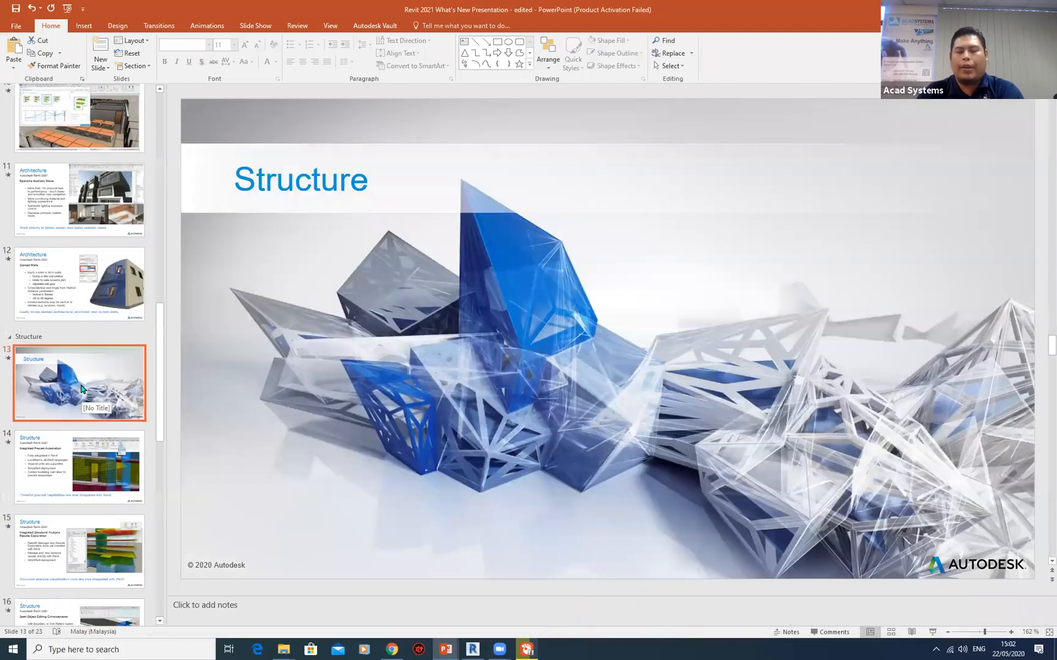
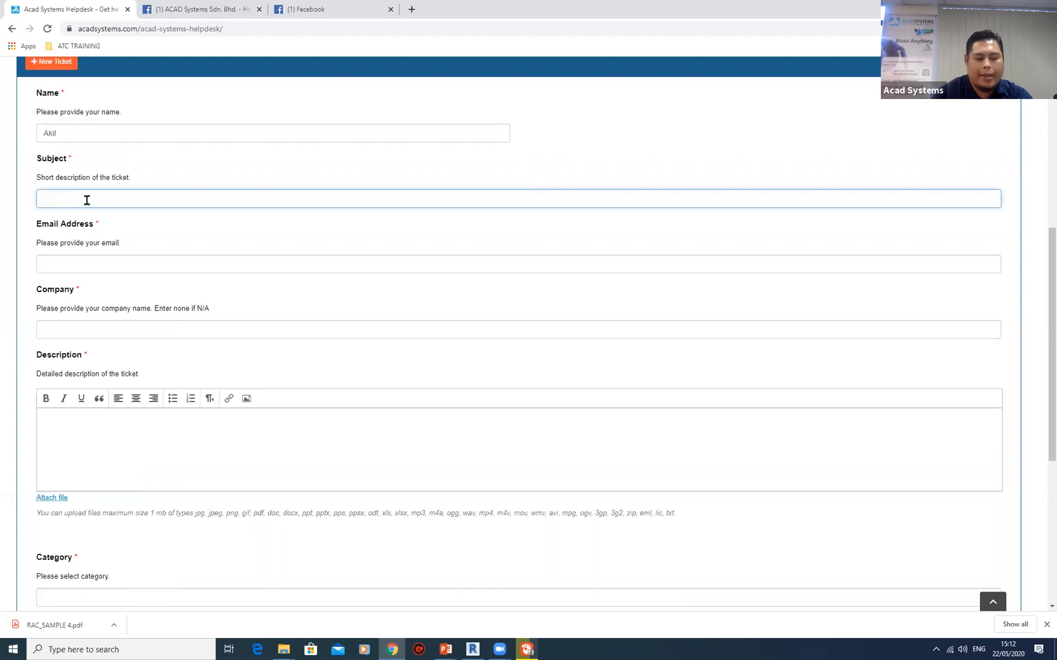
text(Iss)
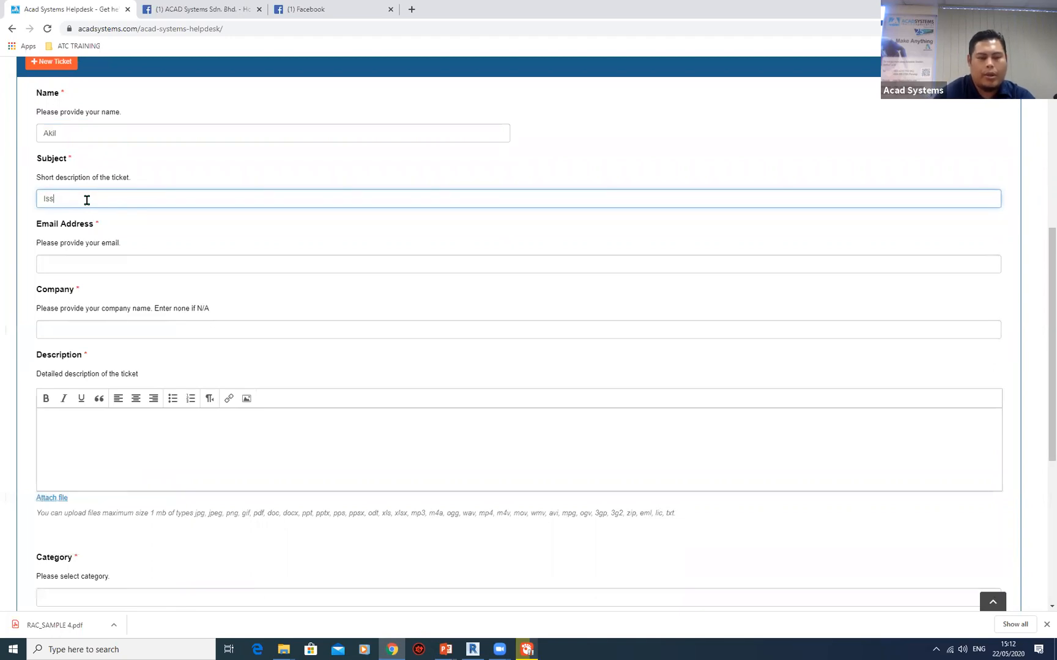
text(ue)
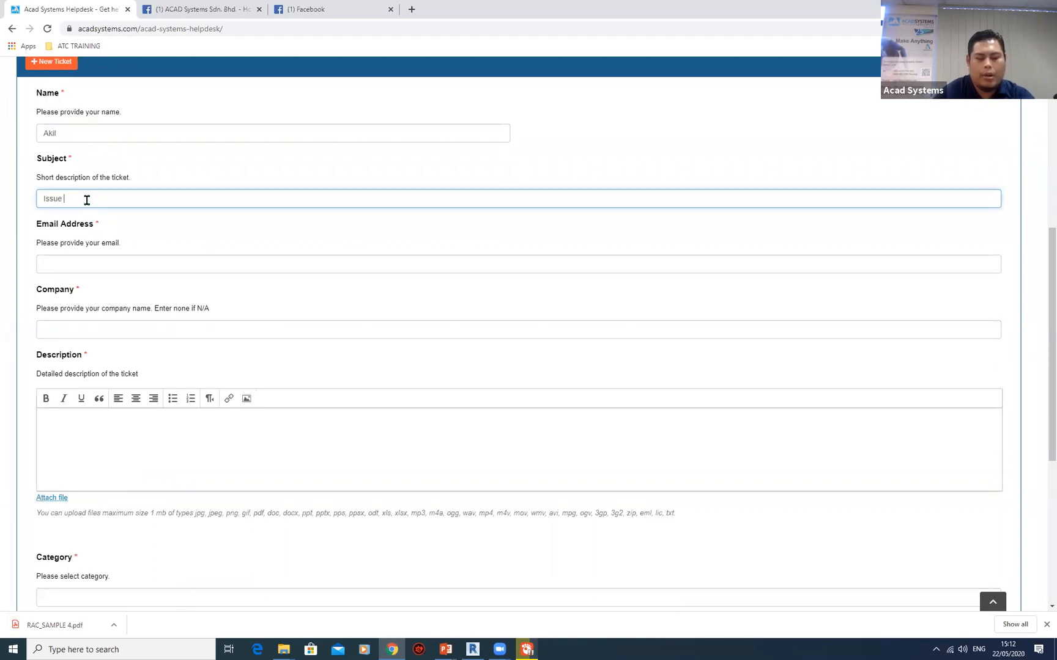
key(BackSpace)
key(BackSpace)
key(BackSpace)
key(BackSpace)
key(BackSpace)
key(BackSpace)
- Enter "Erro license" as the helpdesk ticket's subject, leaving the email address and company fields empty
text(Er)
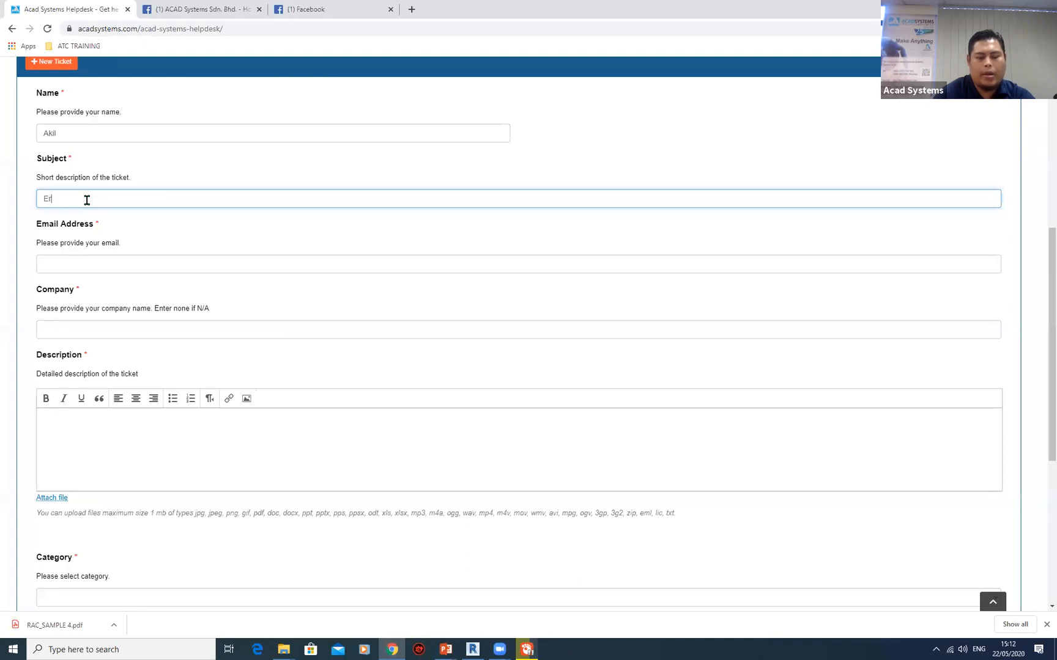
text(ro license)
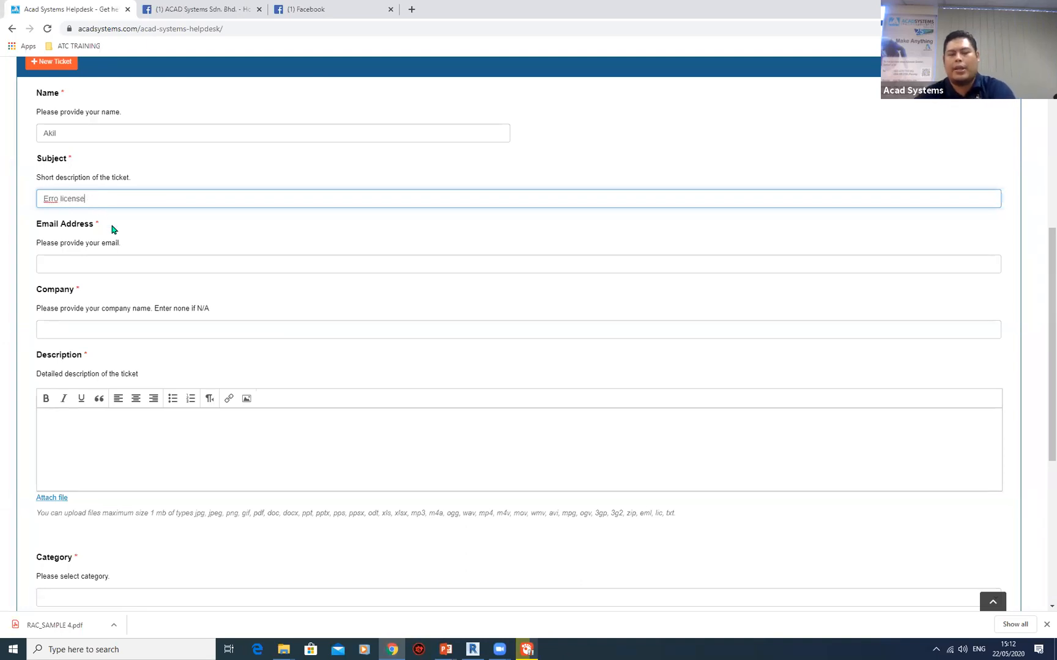
click(105, 268)
scroll(105, 270, down, 1)
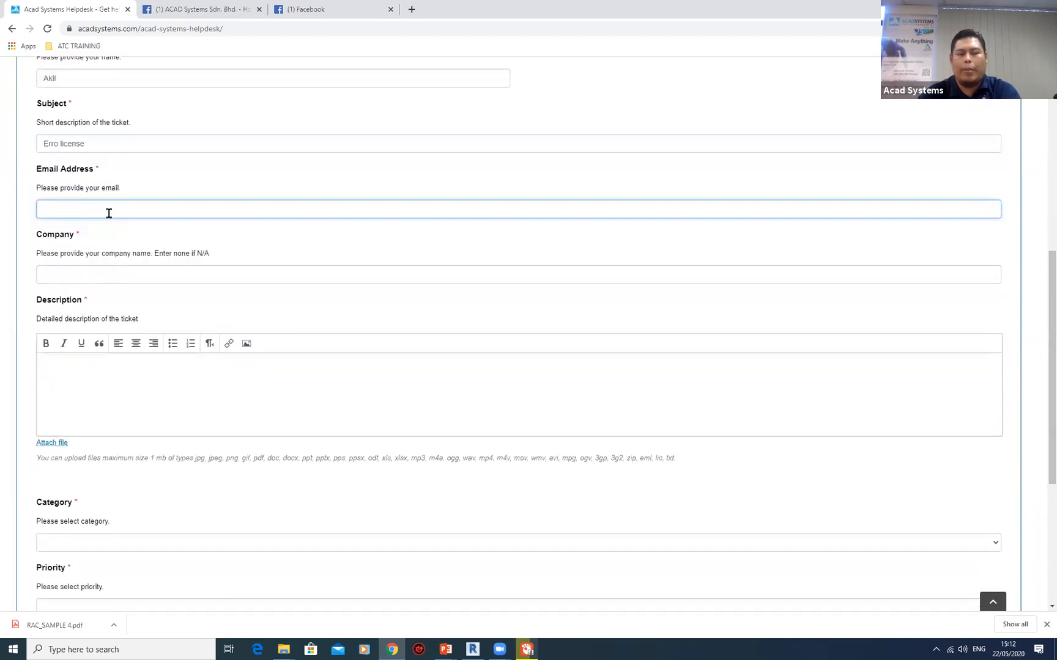
click(114, 274)
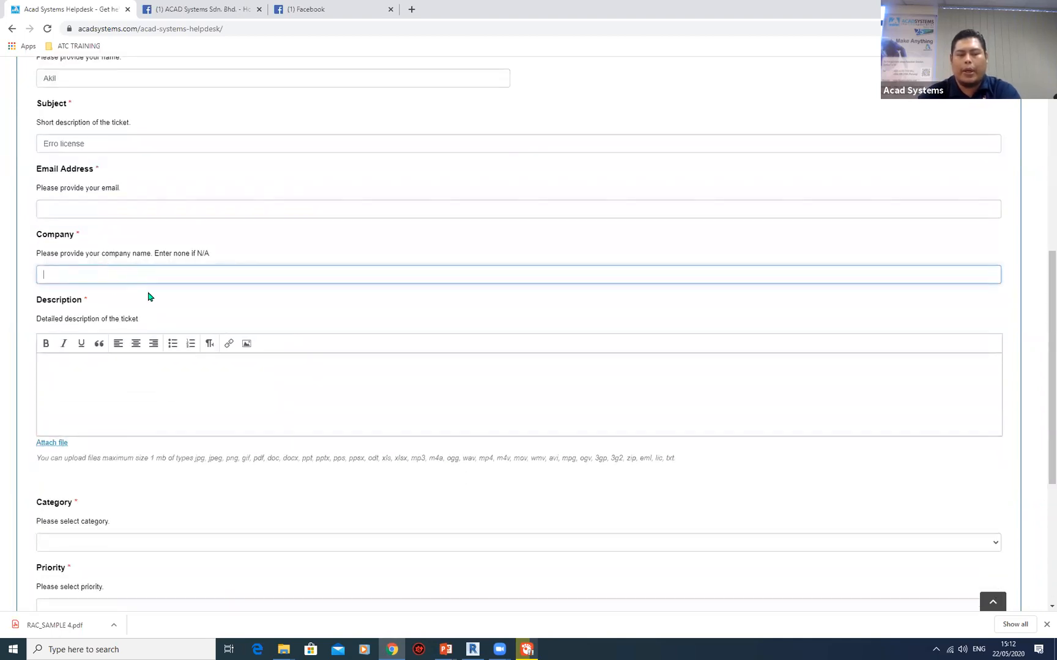
- Enter "license error during startup" as the ticket's detailed description
click(86, 357)
click(90, 363)
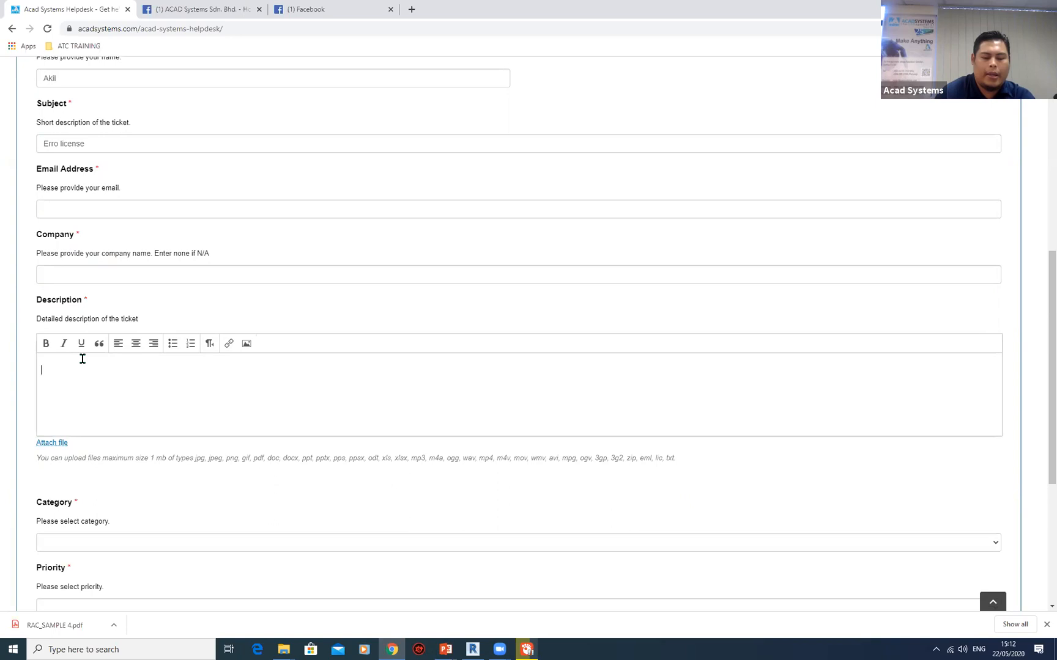
text(lice)
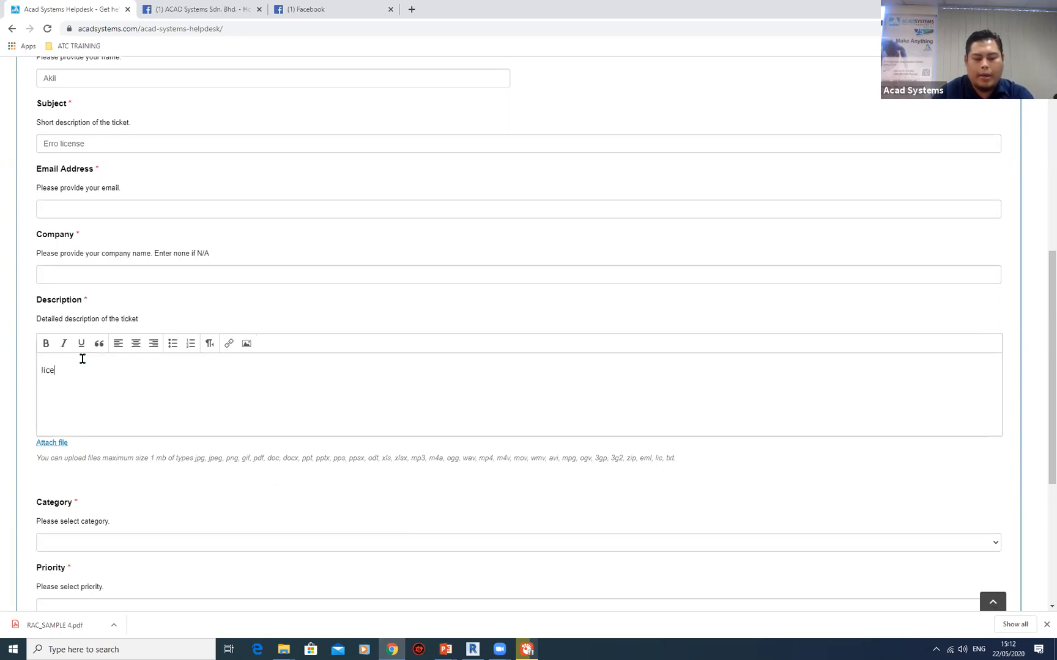
text(nse err)
key(BackSpace)
key(BackSpace)
key(BackSpace)
text(error)
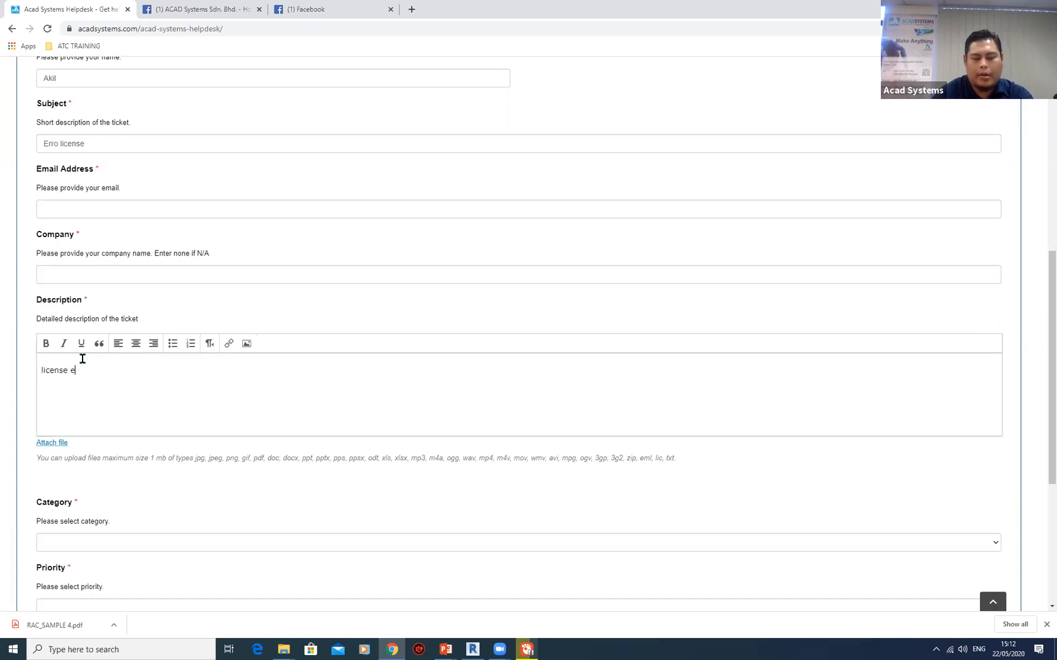
text( during start)
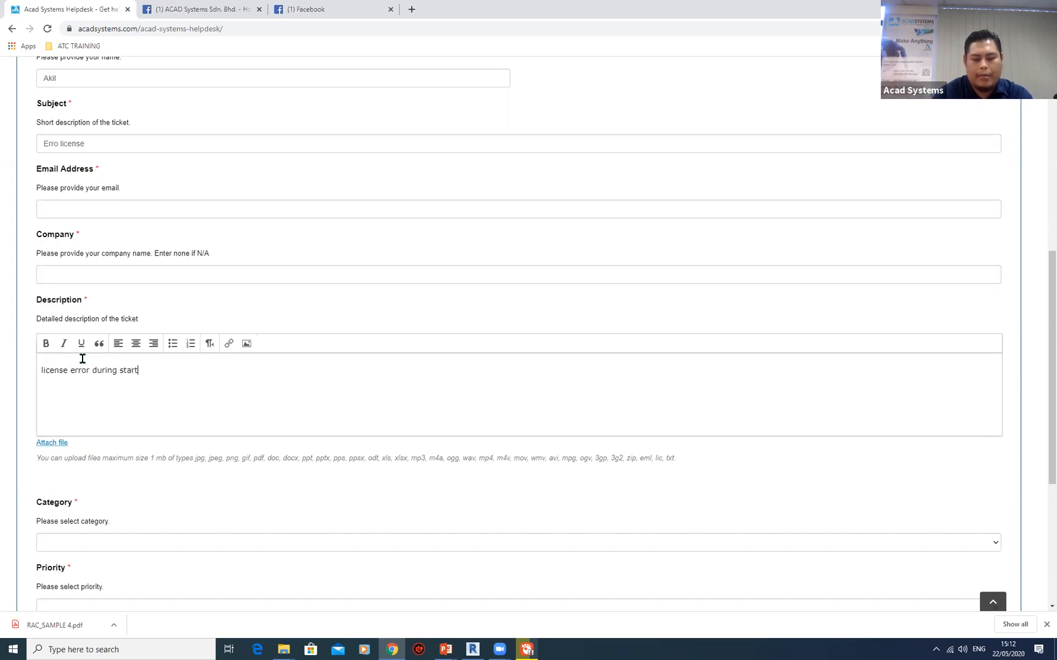
text(up)
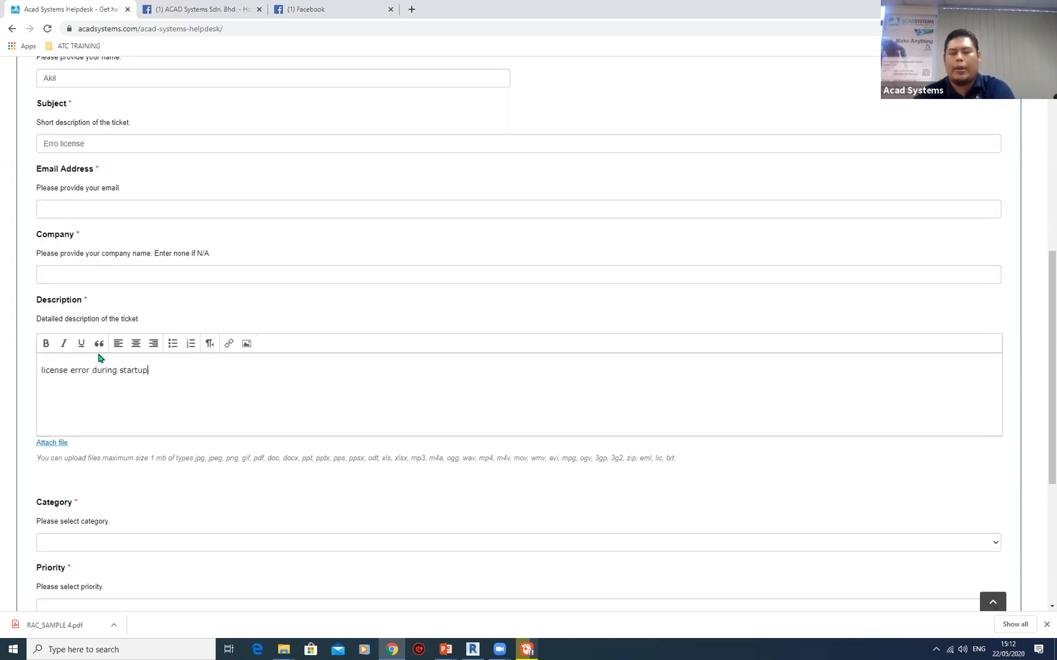
- Check the description's image insertion options and the available ticket categories and priorities without choosing any
click(244, 345)
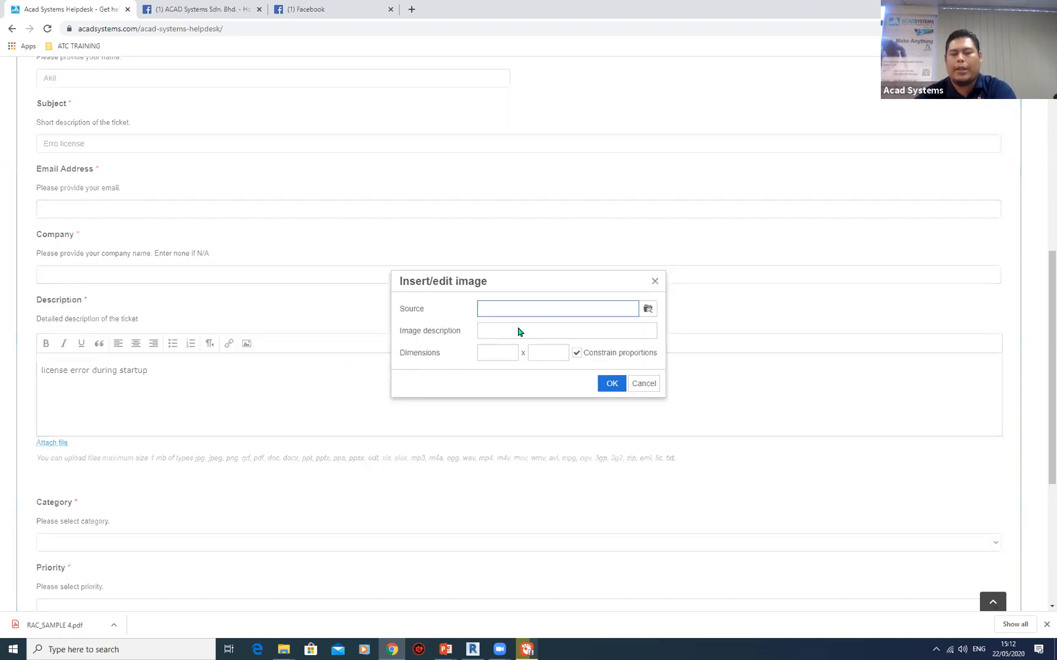
click(654, 282)
scroll(90, 383, down, 3)
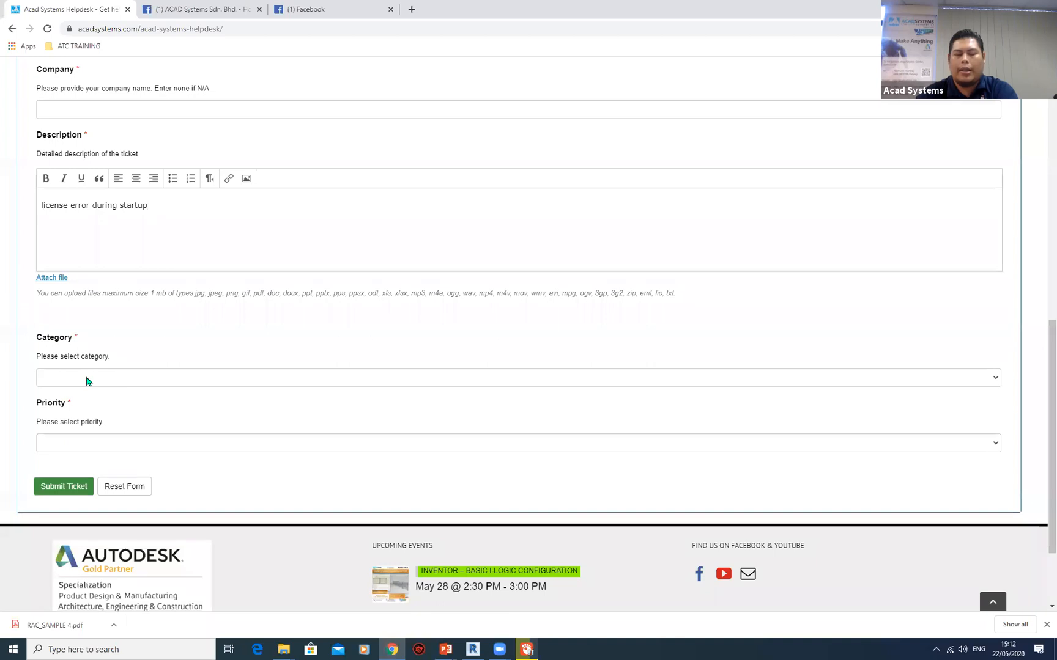
click(86, 379)
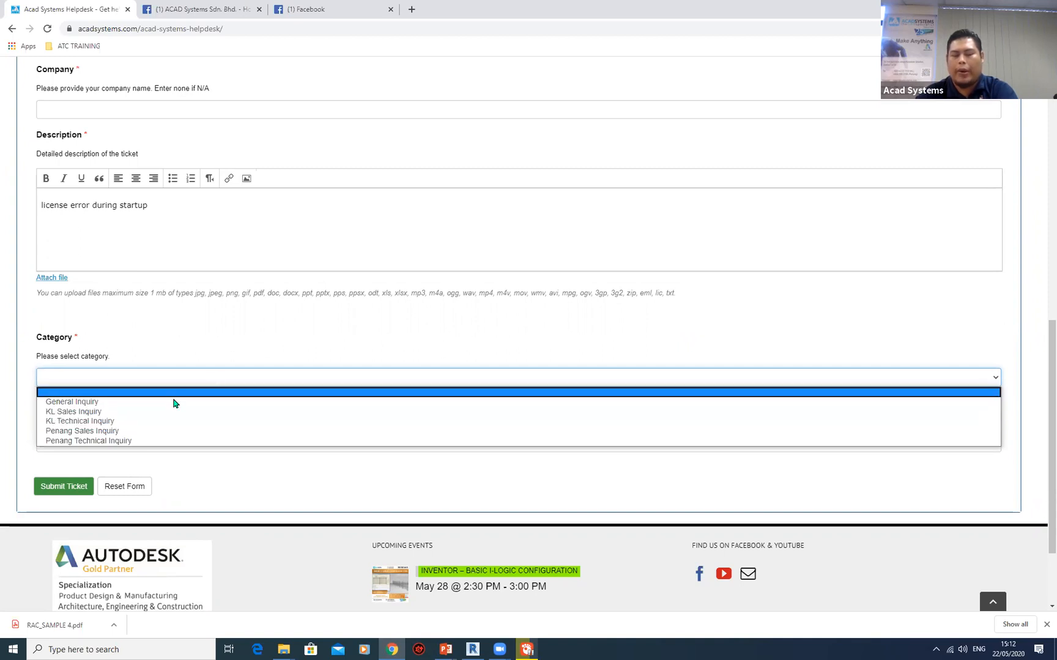
click(153, 333)
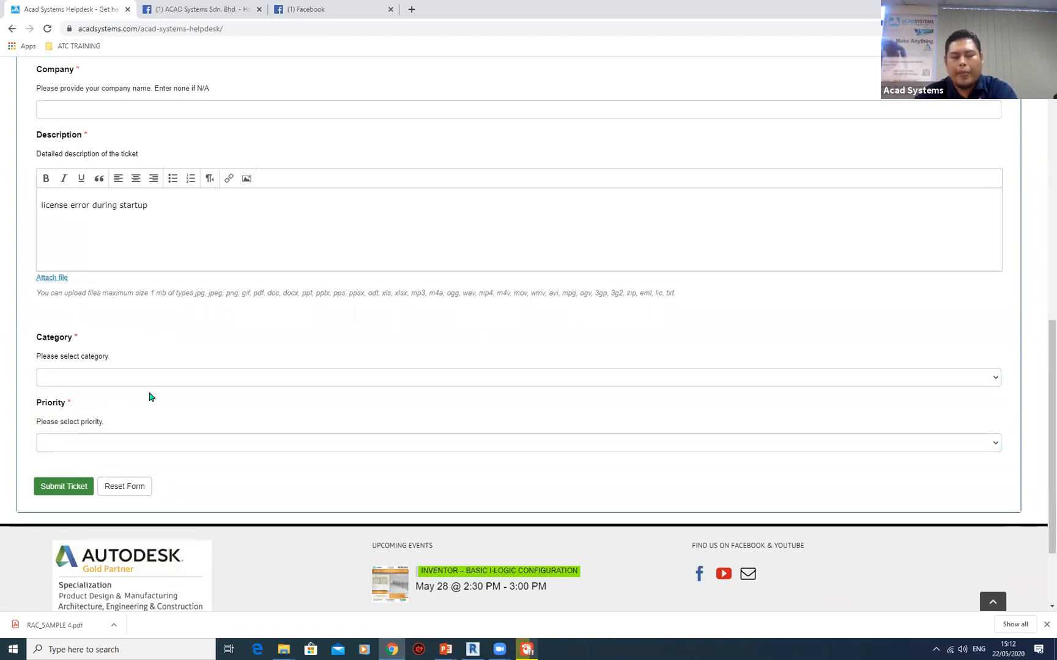
click(124, 448)
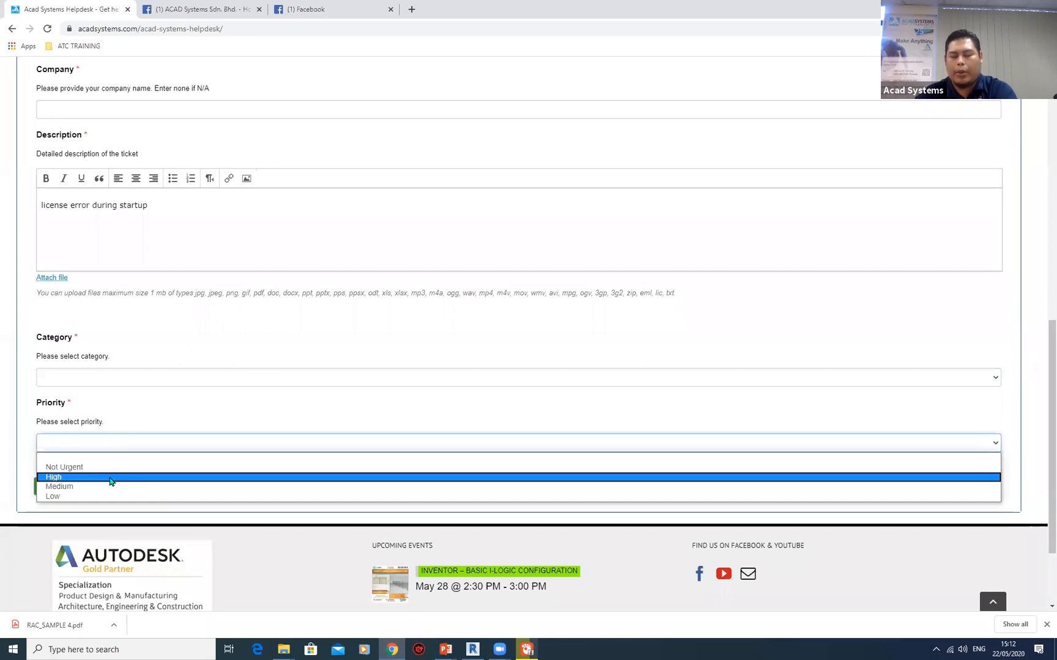
click(157, 407)
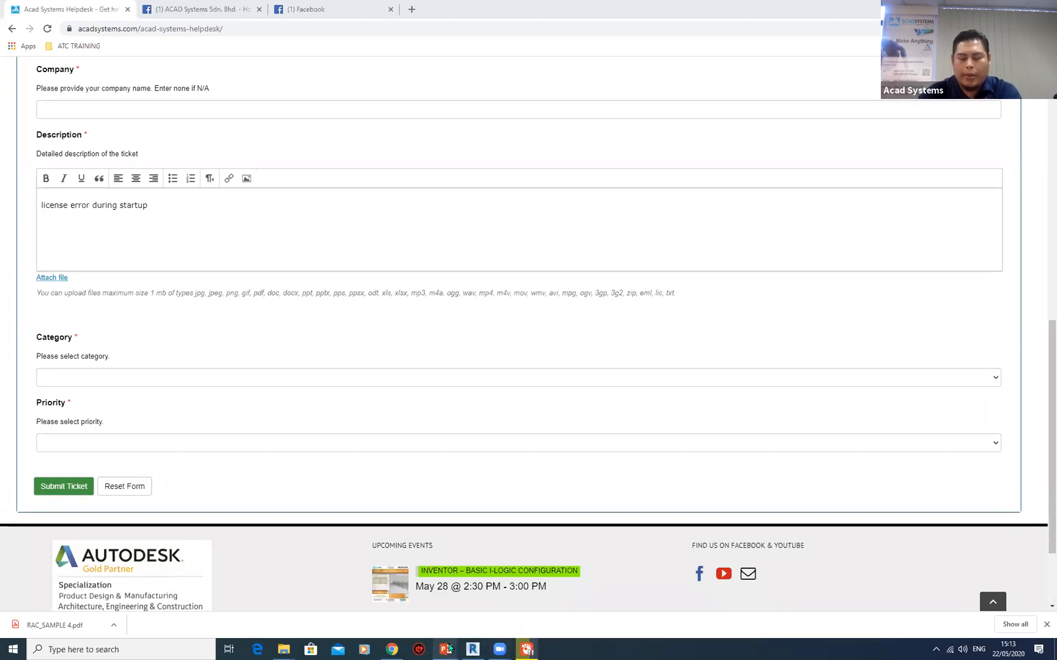
- Switch to the WEBINAR acad presentation in PowerPoint, show slide 2 full screen, and return to the helpdesk form in the browser
mouse_move(448, 649)
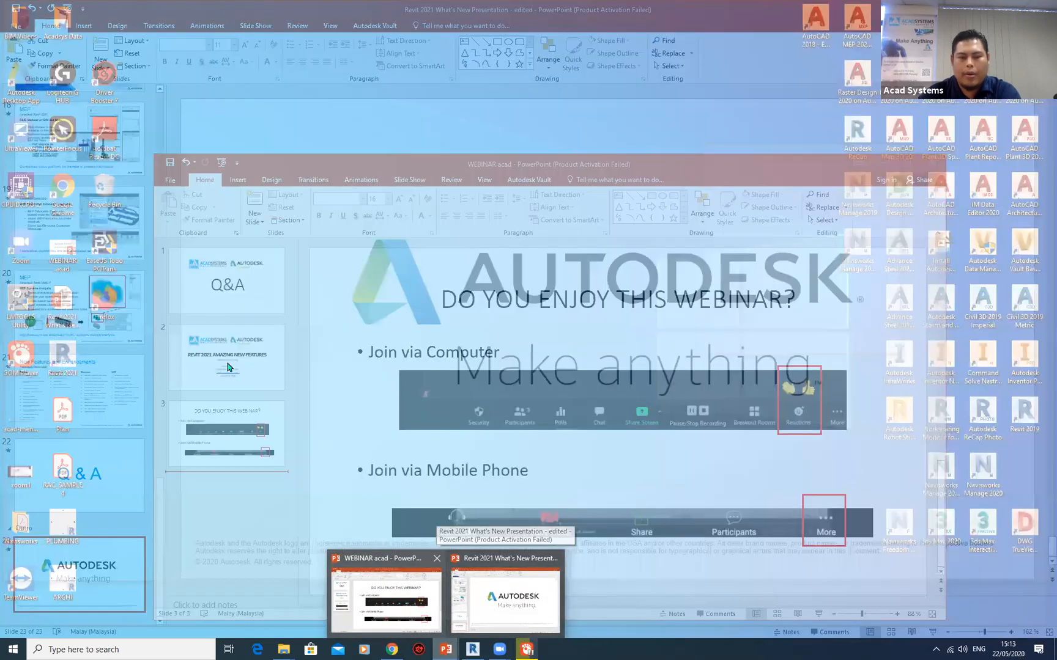
click(228, 367)
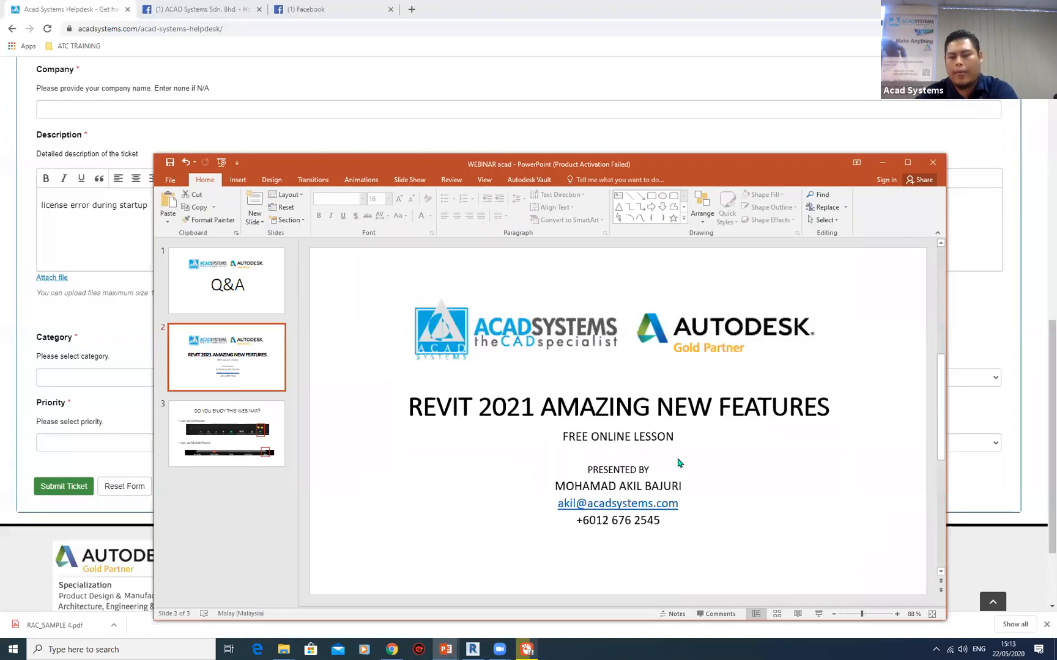
click(818, 615)
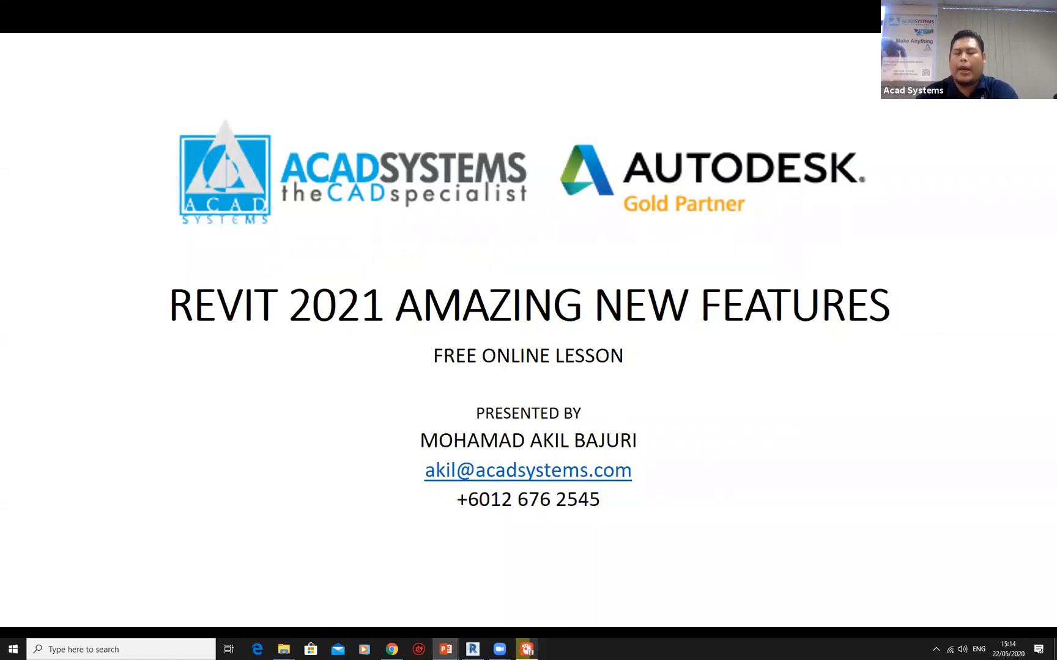
key(Escape)
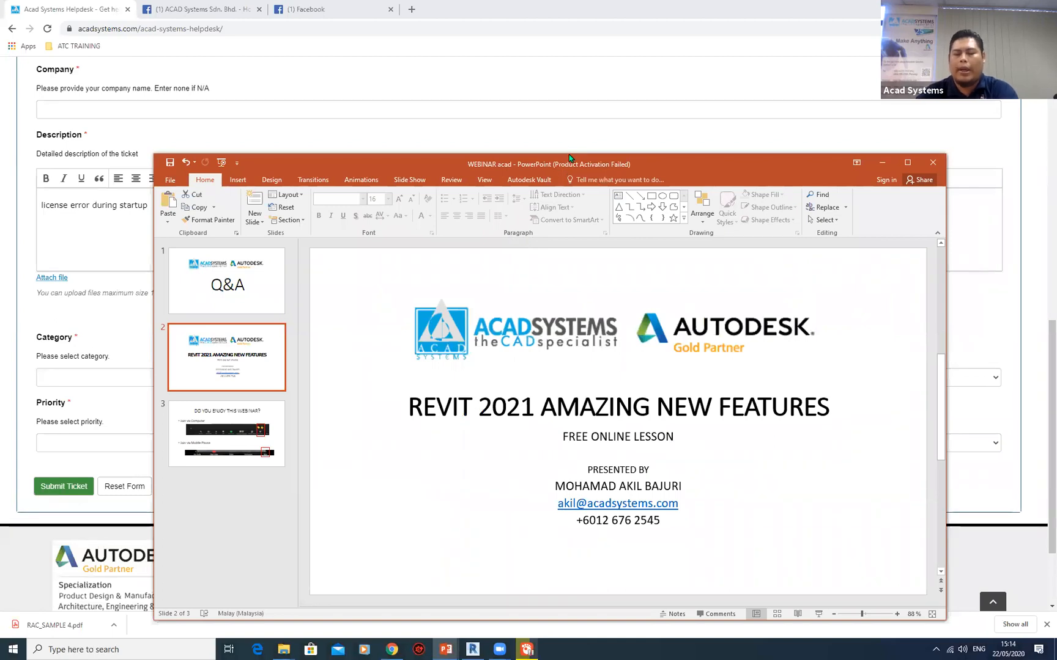
drag(569, 158, 608, 102)
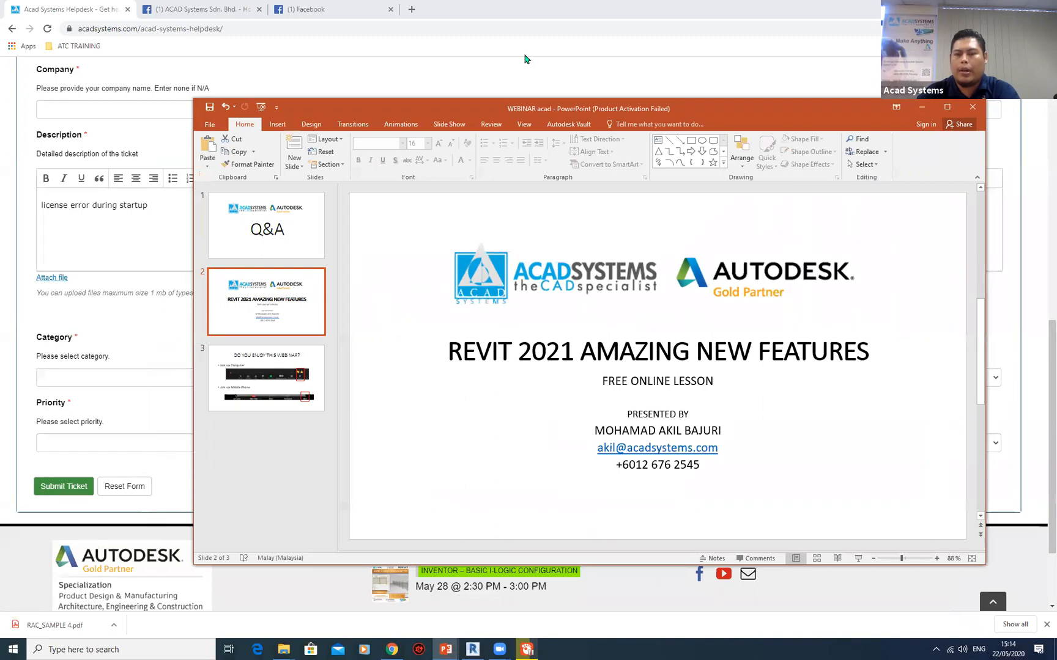
click(637, 58)
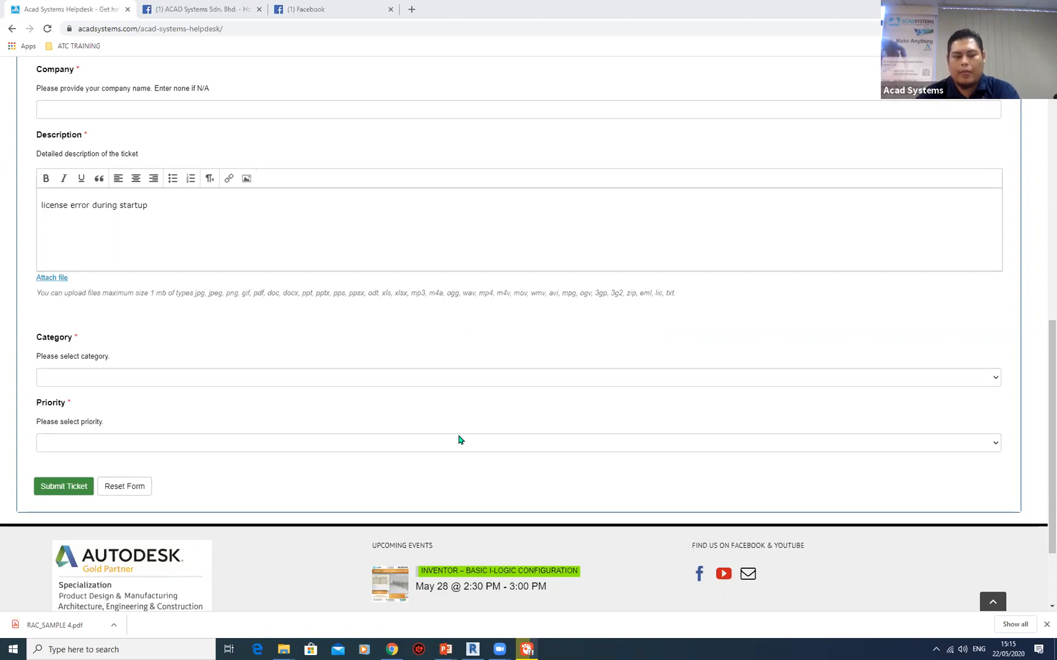
click(56, 648)
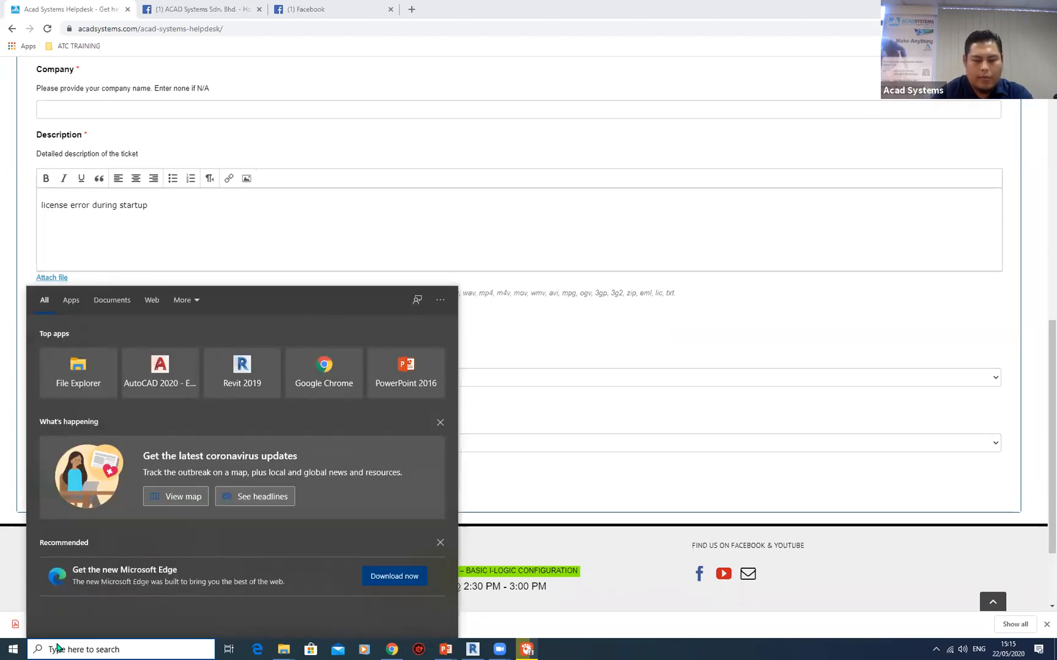
click(56, 651)
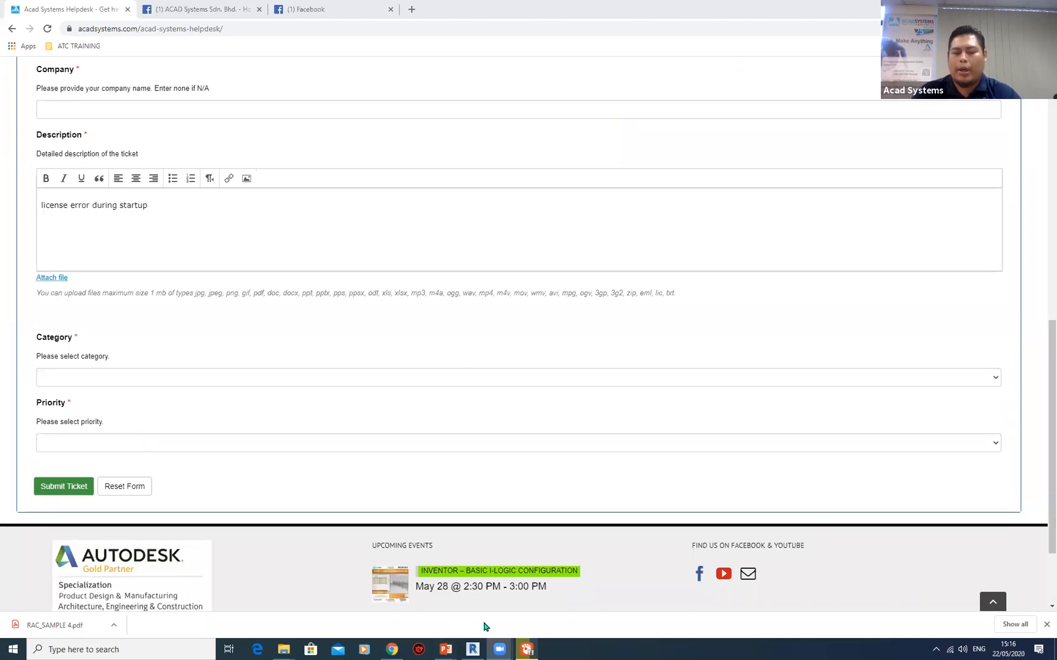
- Switch to the WEBINAR acad presentation in PowerPoint and present slide 3, "Do you enjoy this webinar?", full screen
mouse_move(445, 648)
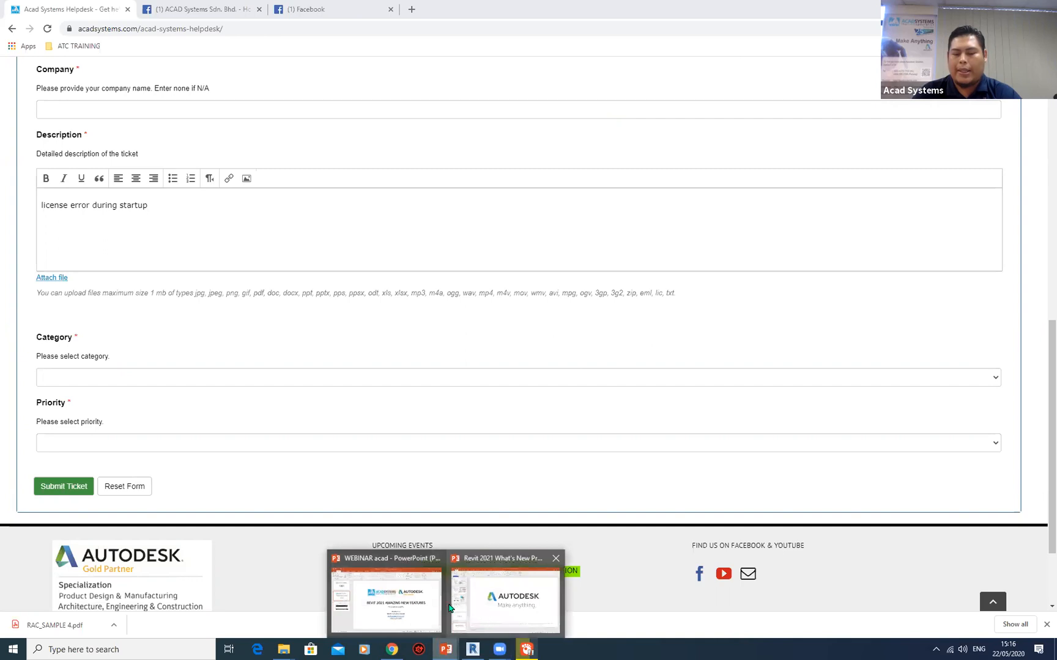
click(392, 606)
click(287, 377)
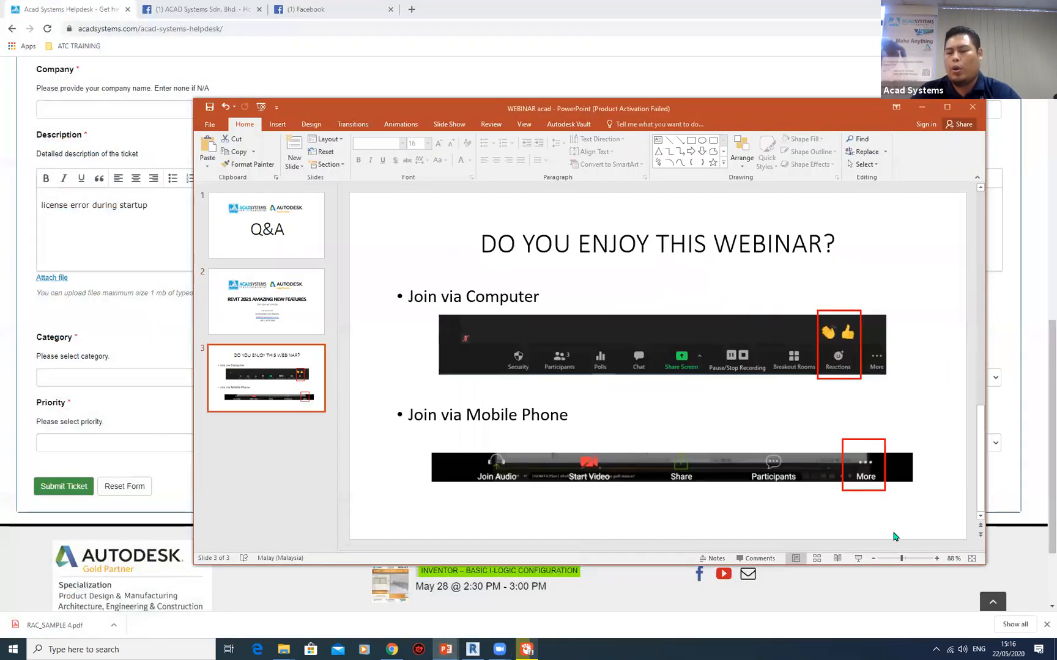
key(shift+F5)
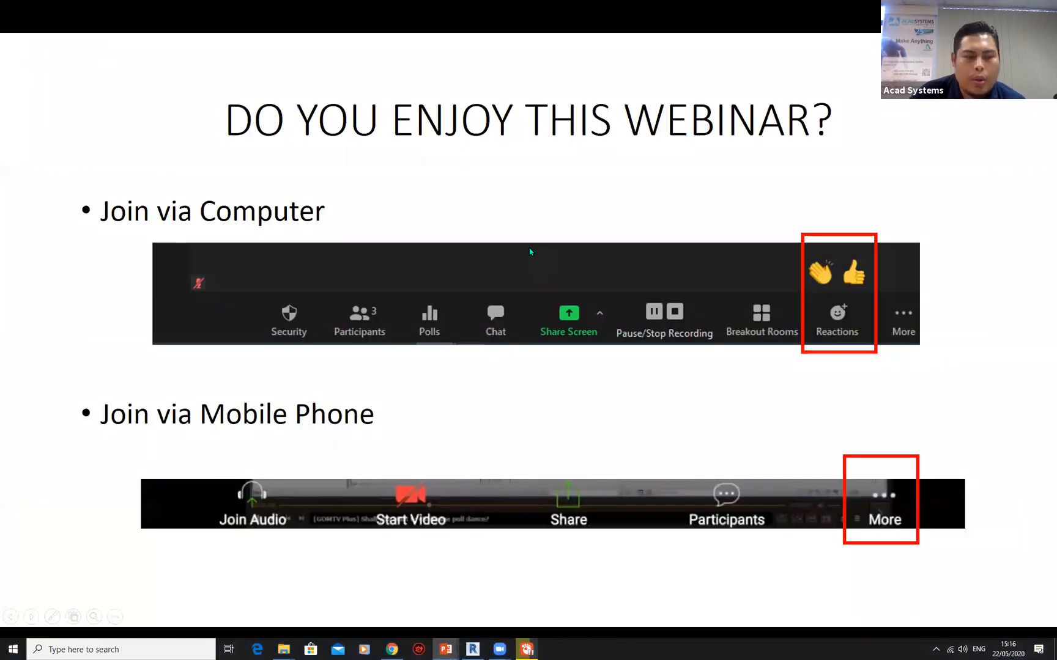
click(895, 144)
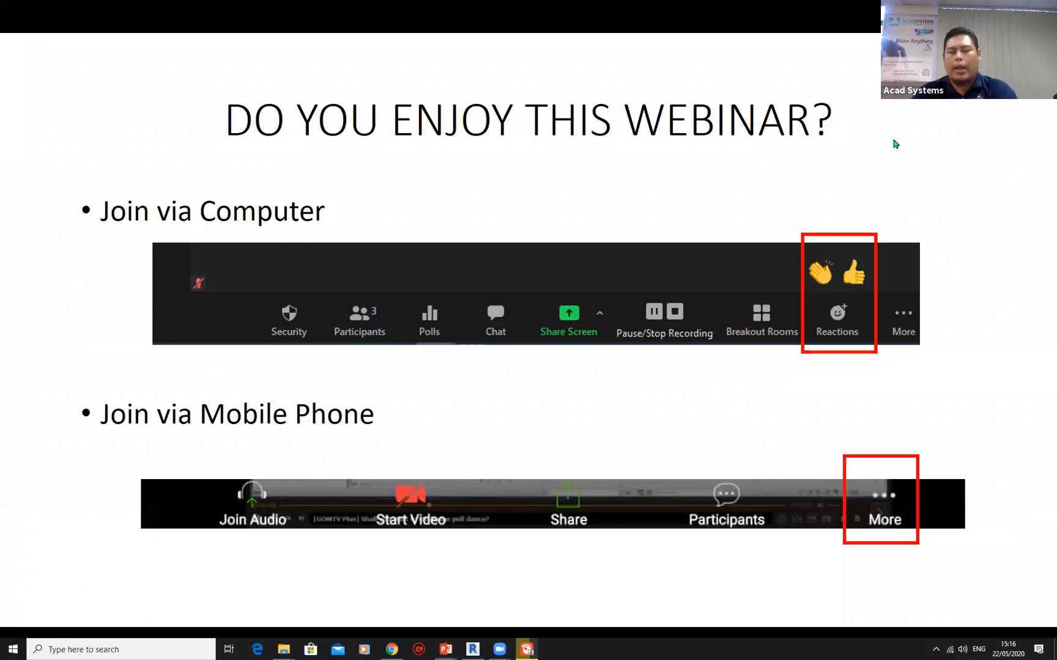